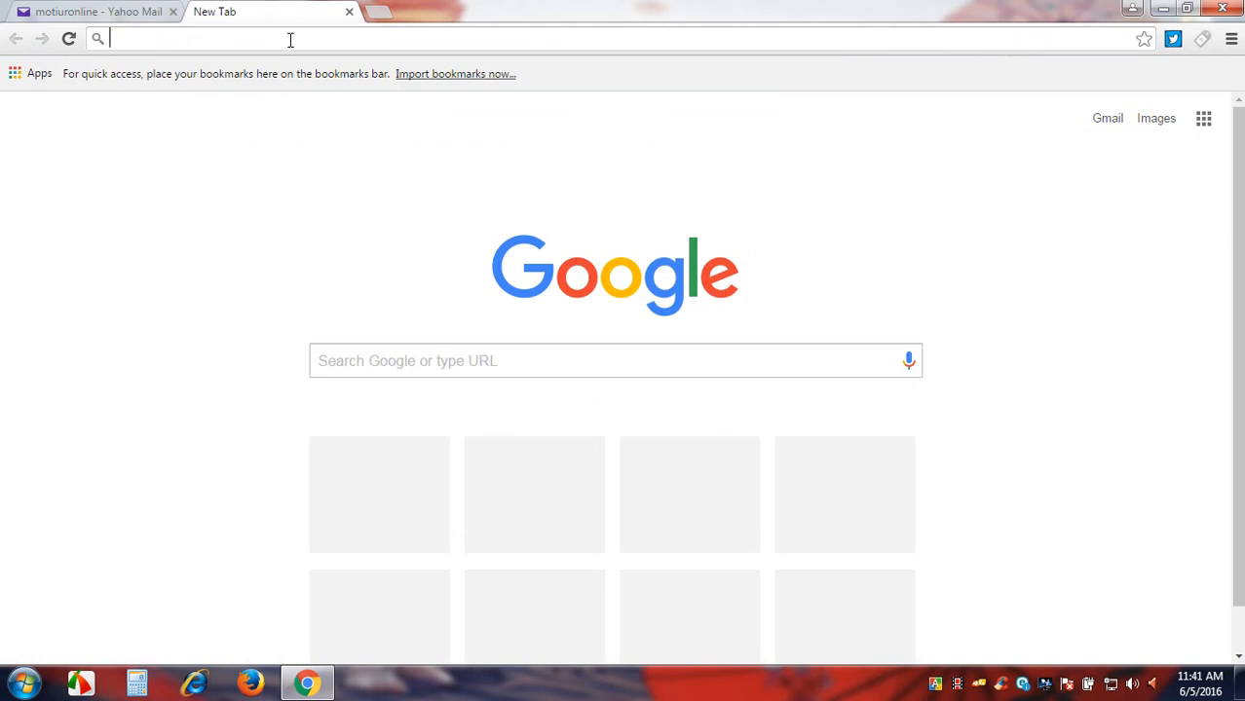
# Go to linkedin.com and paste the copied e-mail address into the sign-up form's email field.
pyautogui.write('lin')
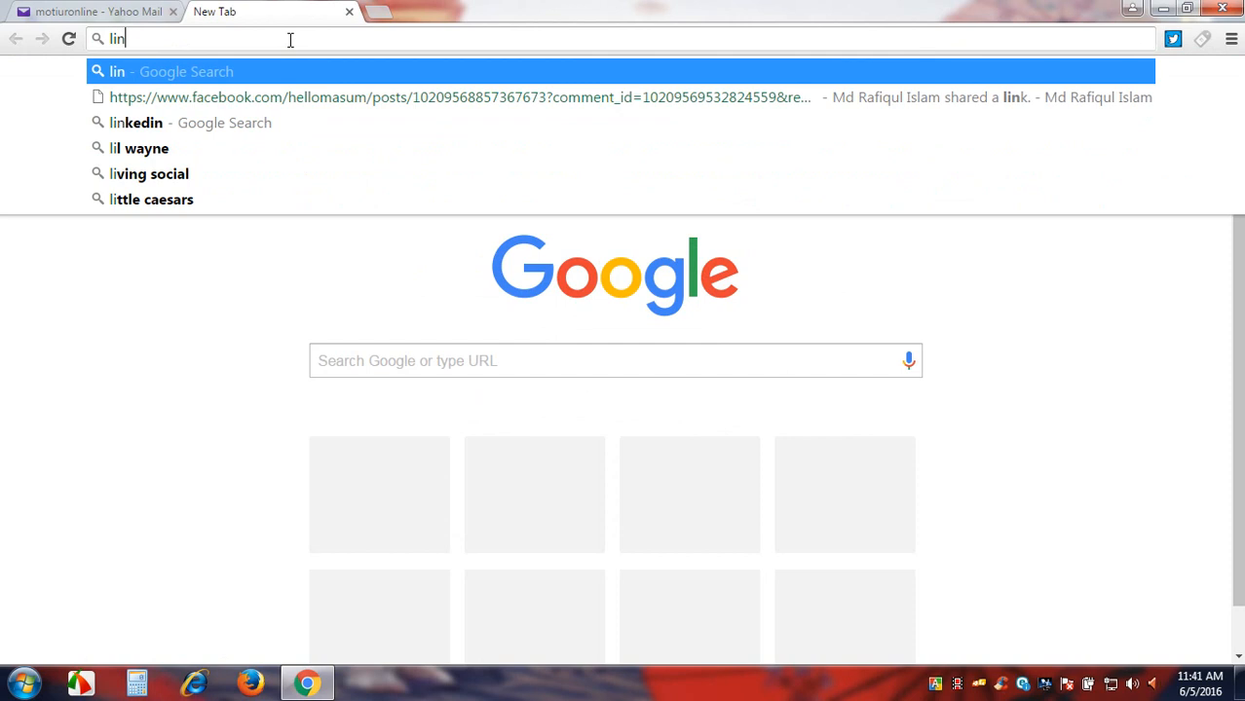
pyautogui.write('kedin')
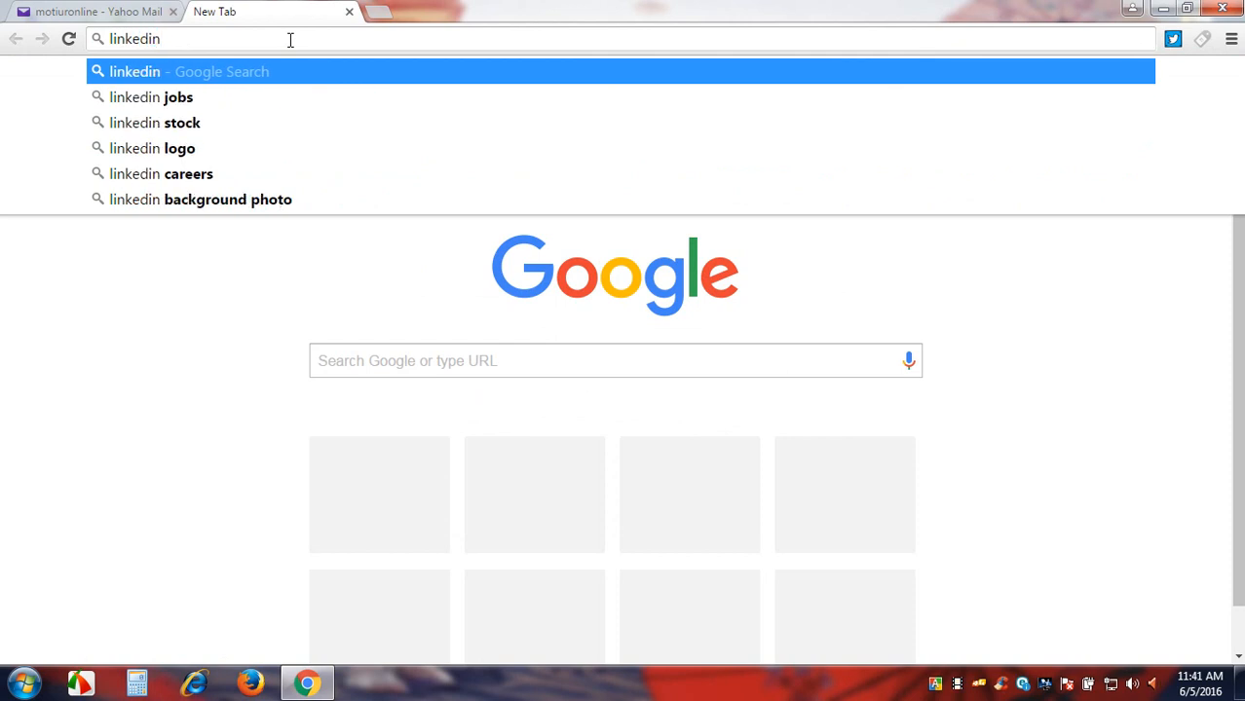
pyautogui.hotkey('ctrl', 'Return')
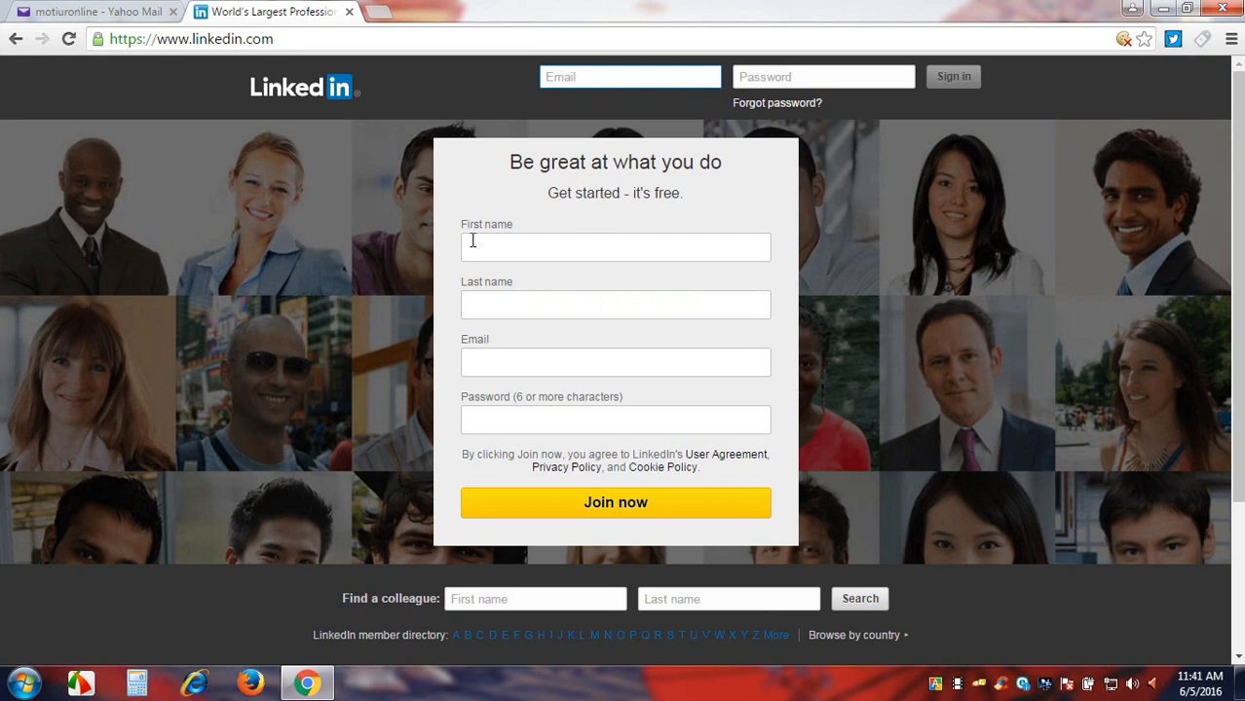
pyautogui.click(490, 363)
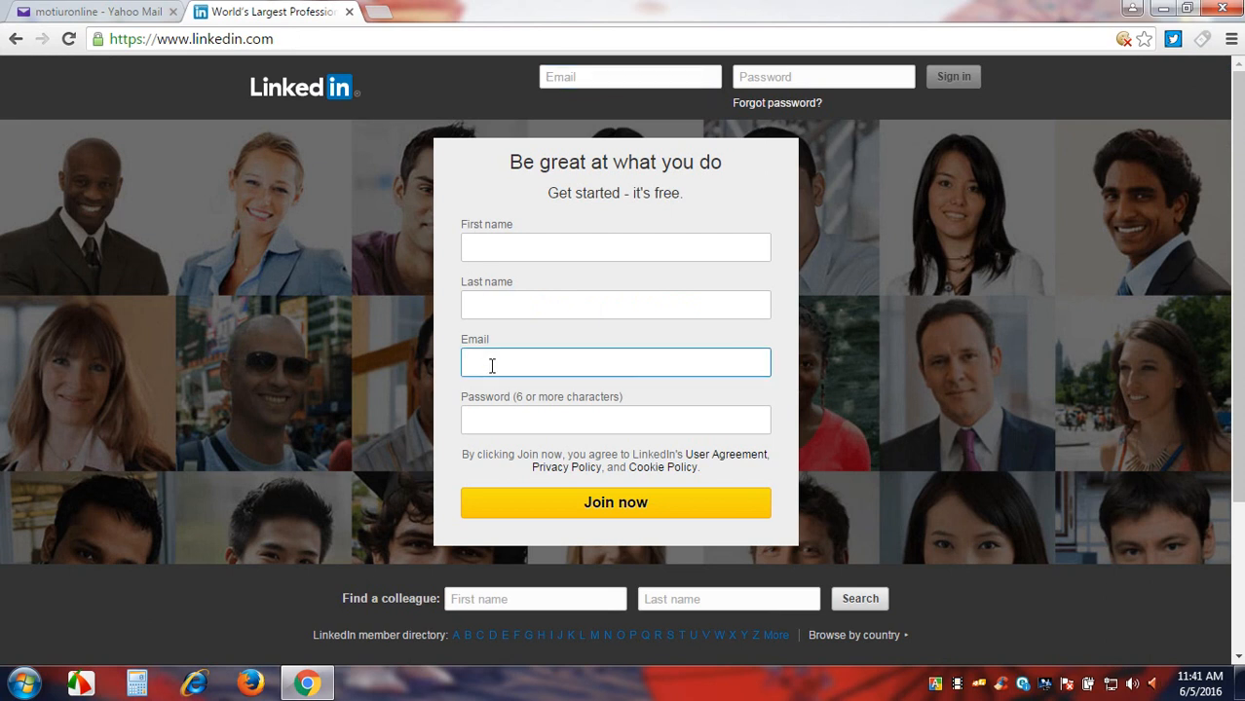
pyautogui.hotkey('ctrl', 'v')
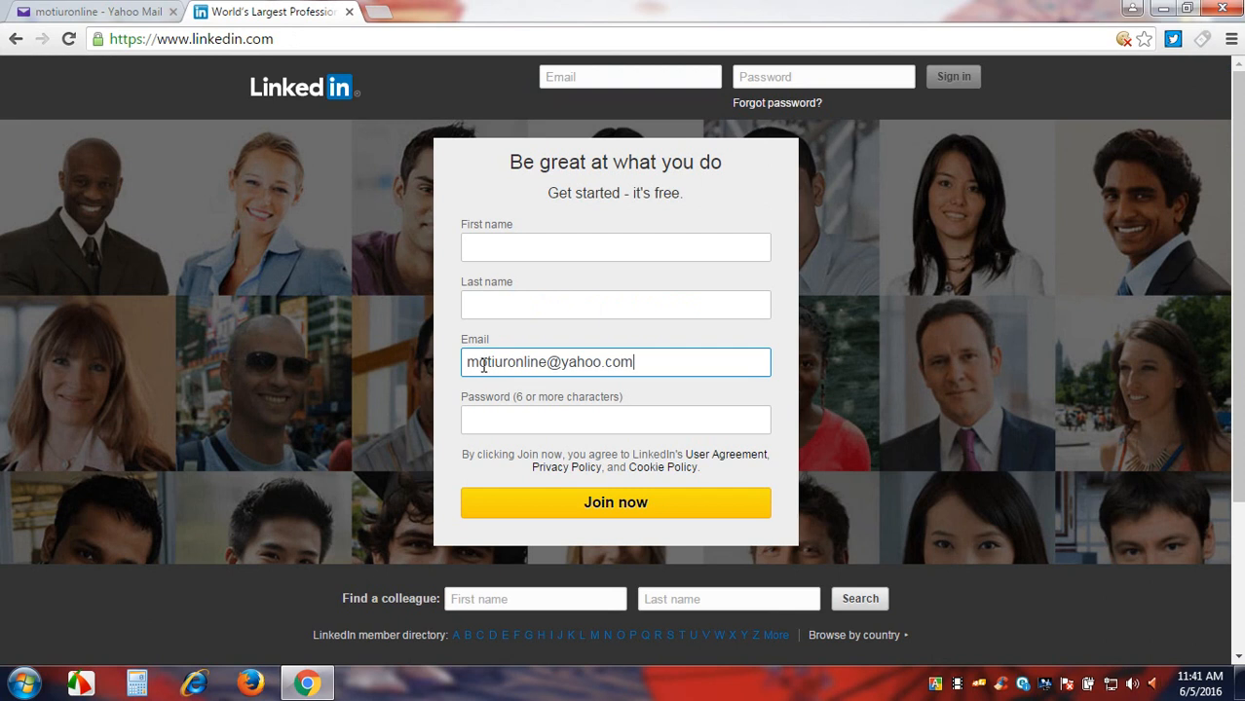
# Copy the account holder's full name from the Yahoo Mail account details and return to the LinkedIn sign-up form.
pyautogui.click(124, 11)
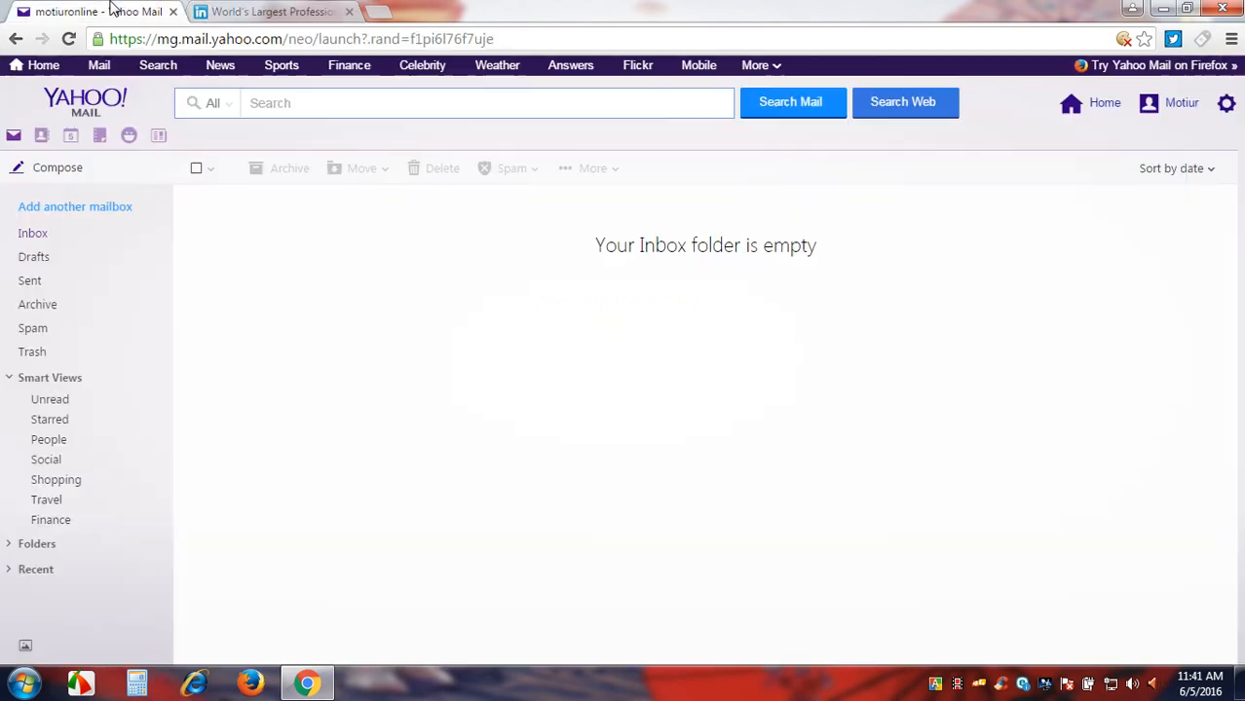
pyautogui.click(1151, 114)
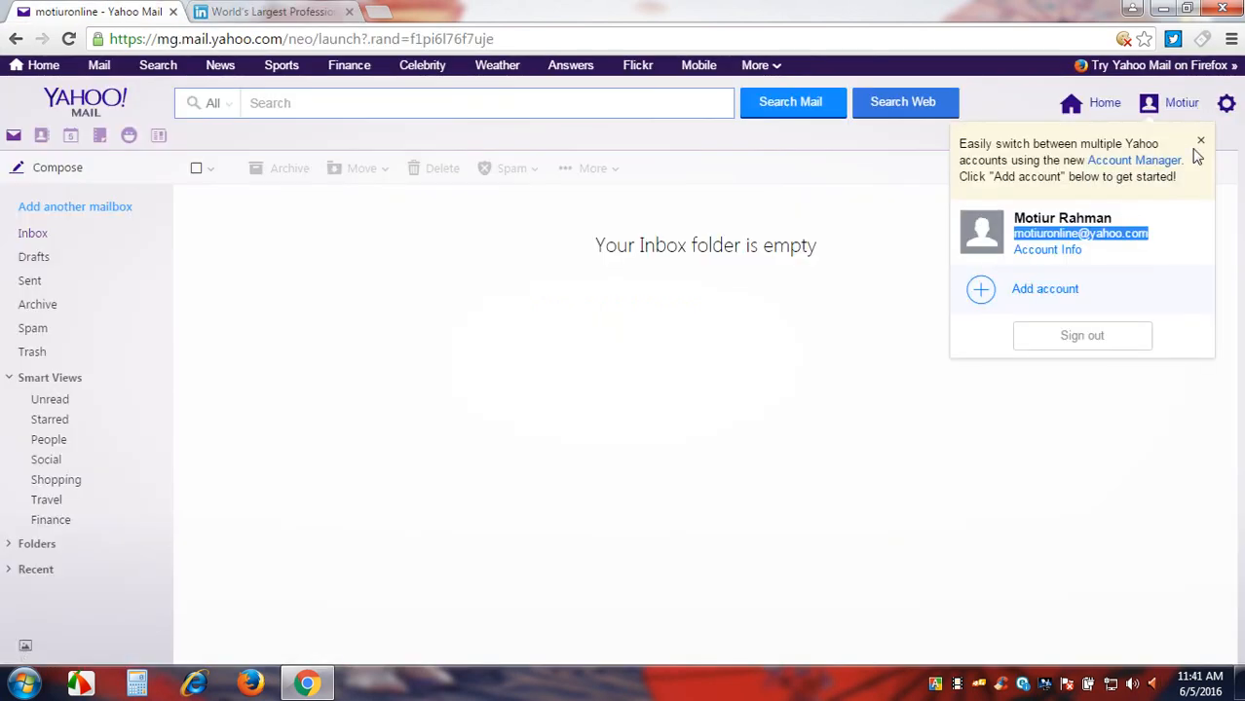
pyautogui.click(1200, 142)
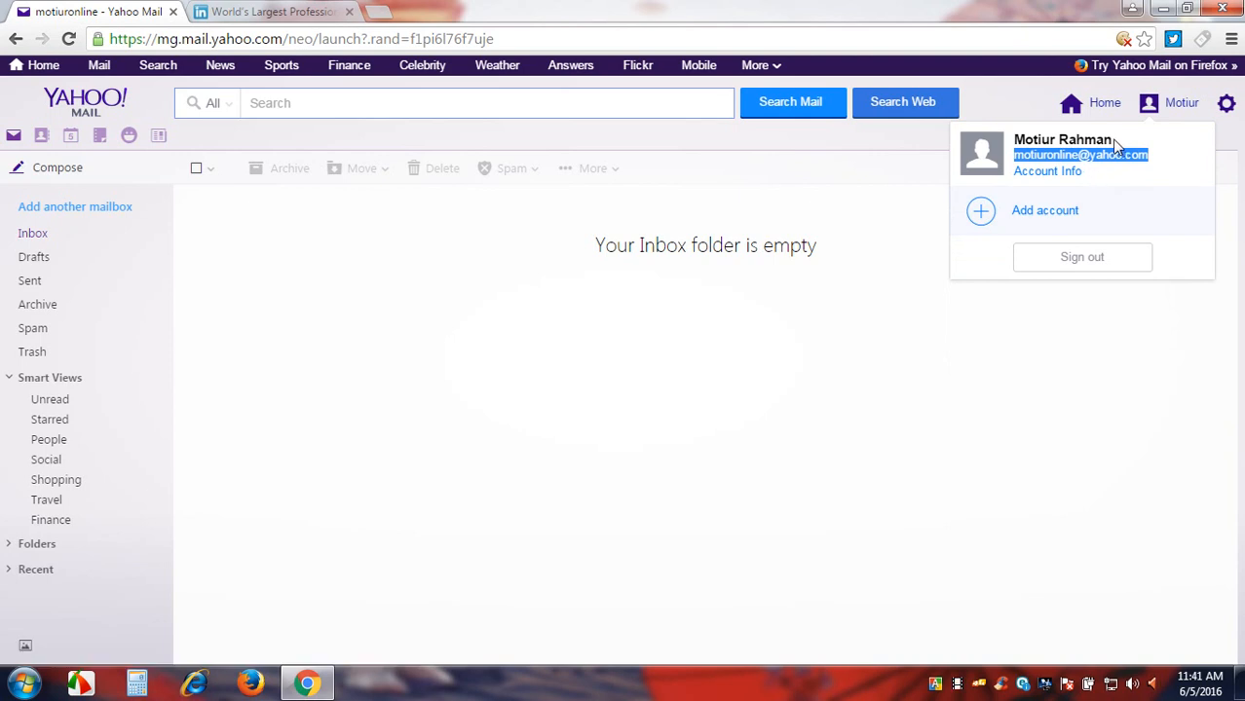
pyautogui.moveTo(1115, 143); pyautogui.dragTo(965, 128)
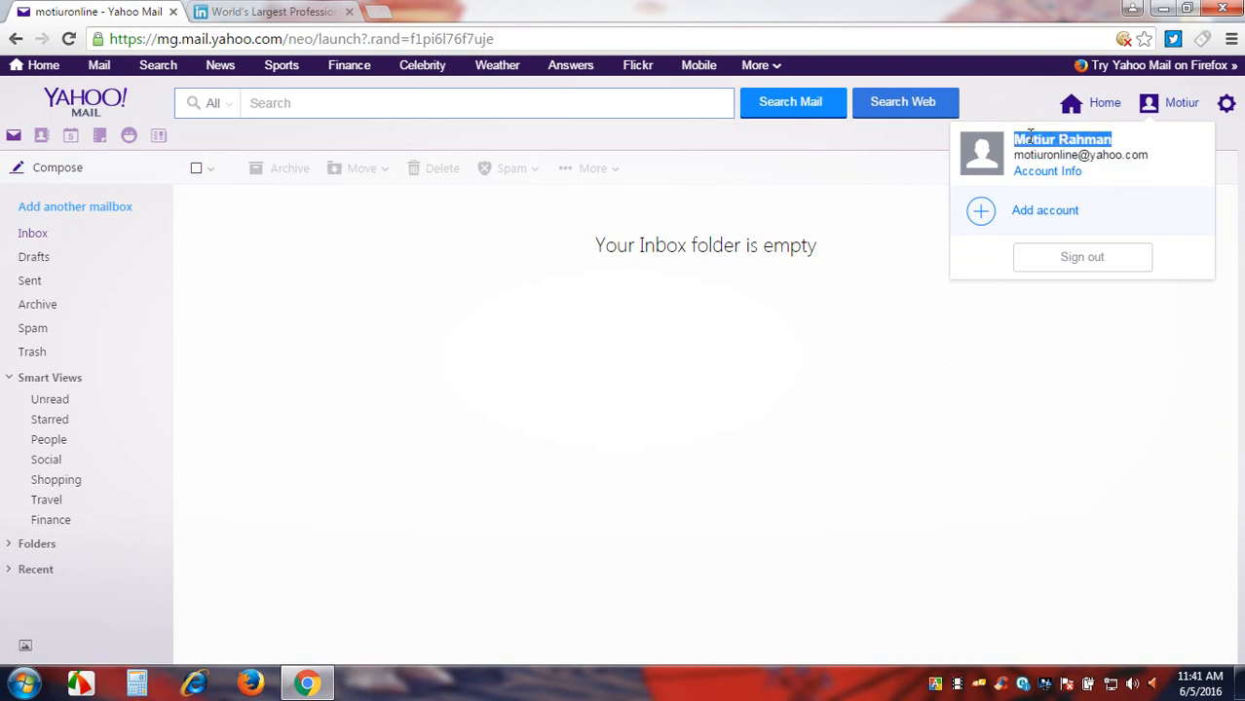
pyautogui.rightClick(1031, 140)
pyautogui.click(988, 149)
pyautogui.click(316, 11)
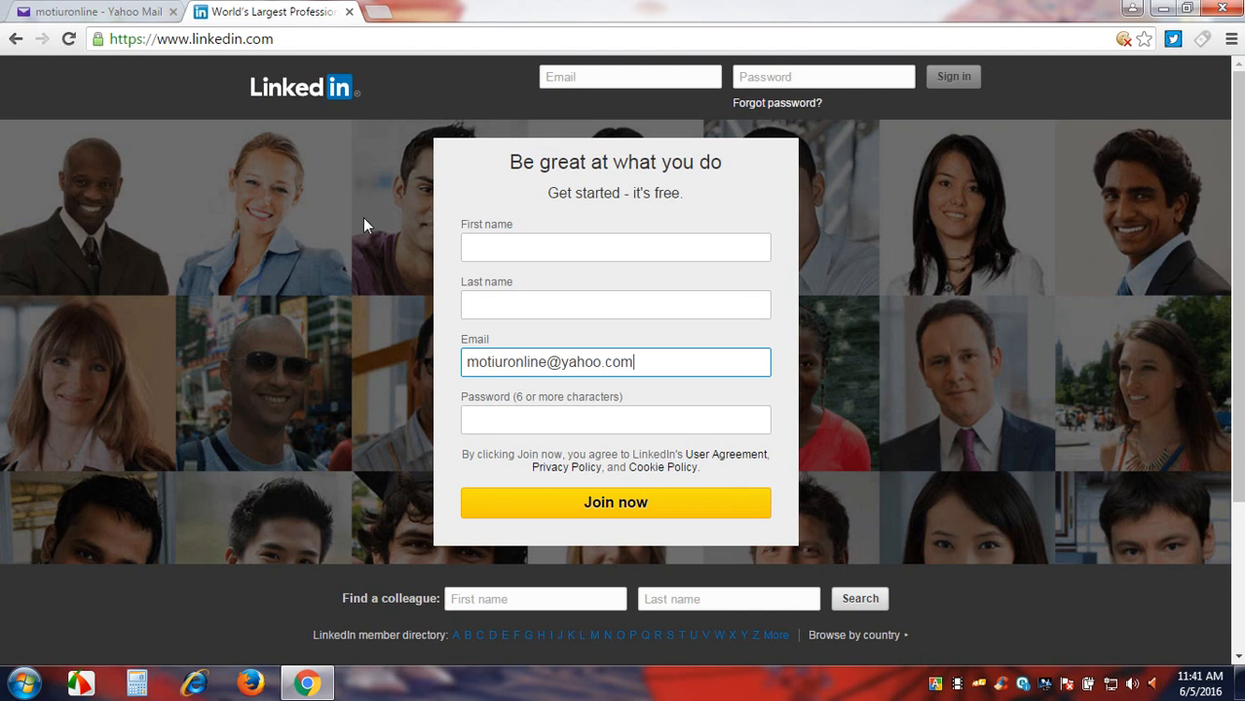
# Fill in the sign-up form's first name from the copied full name and its last name from the saved suggestion.
pyautogui.click(477, 251)
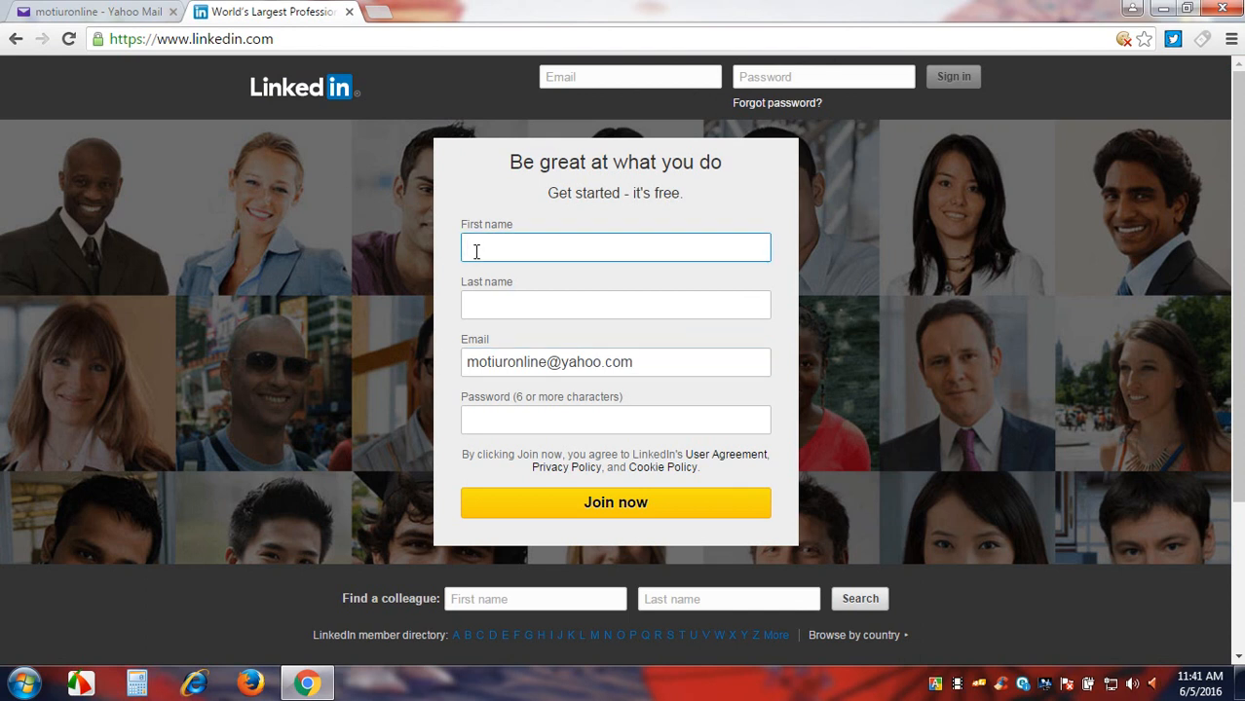
pyautogui.hotkey('ctrl', 'v')
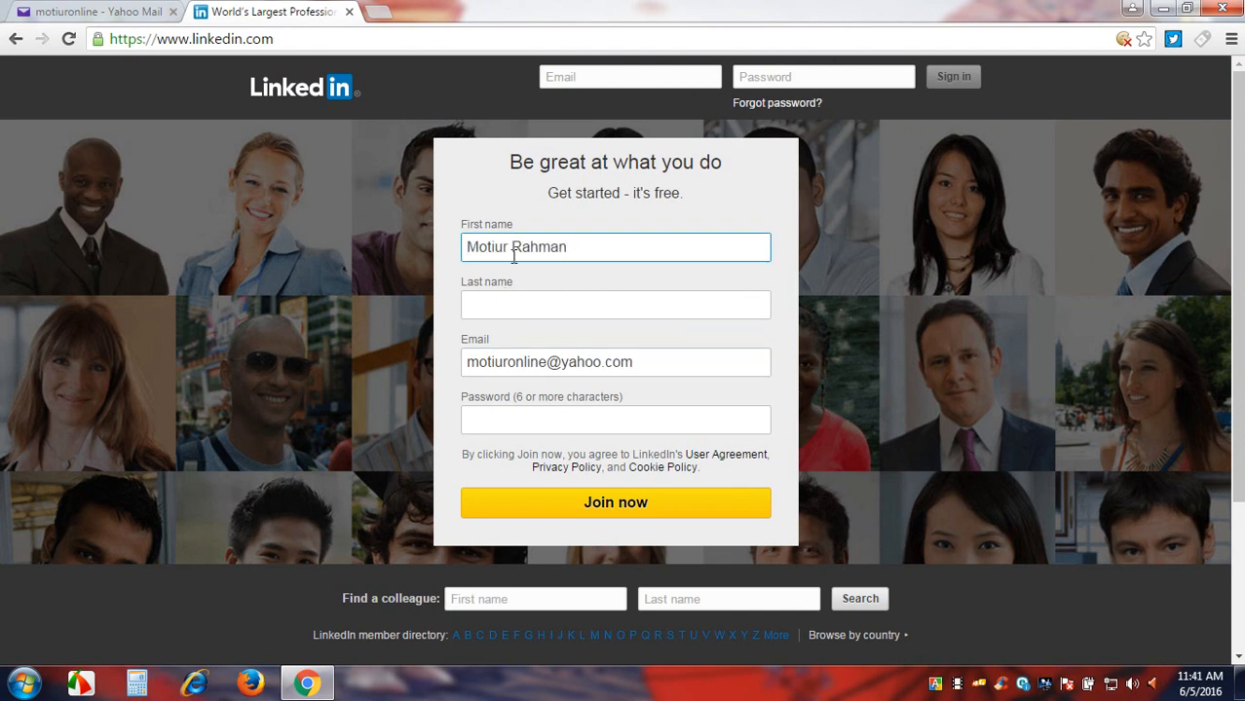
pyautogui.click(507, 246)
pyautogui.moveTo(508, 247); pyautogui.dragTo(728, 281)
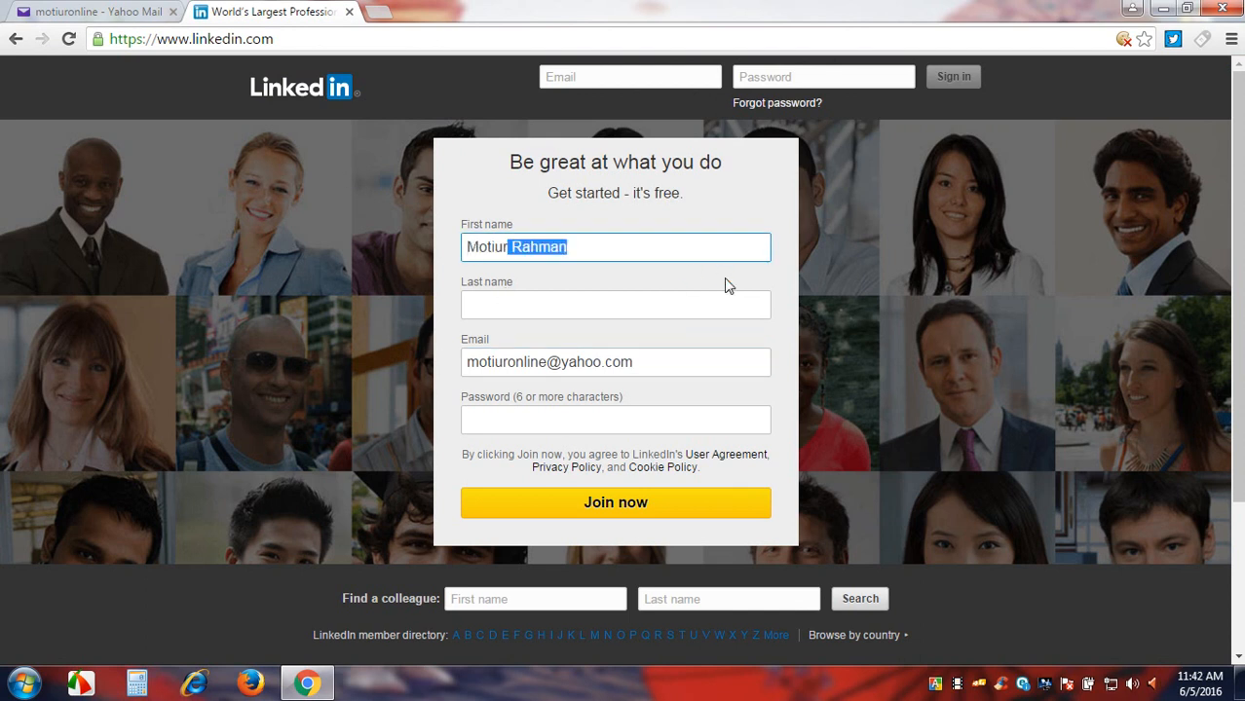
pyautogui.press('BackSpace')
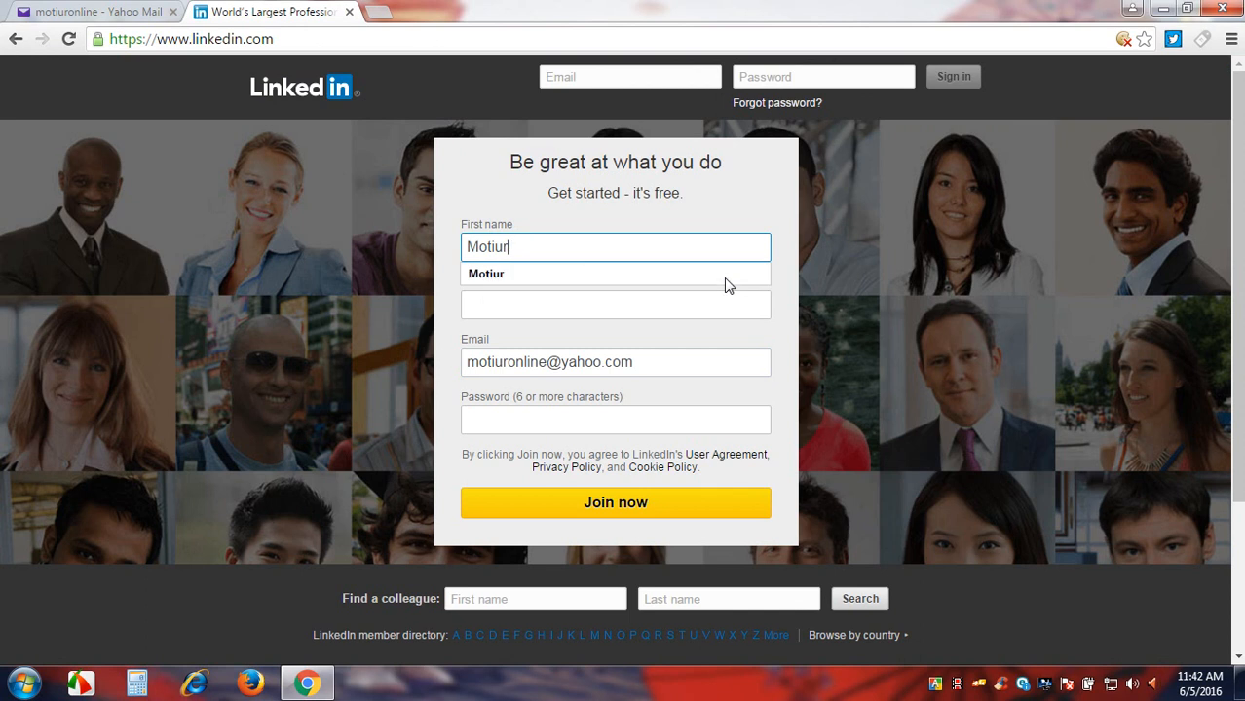
pyautogui.click(521, 305)
pyautogui.click(521, 305)
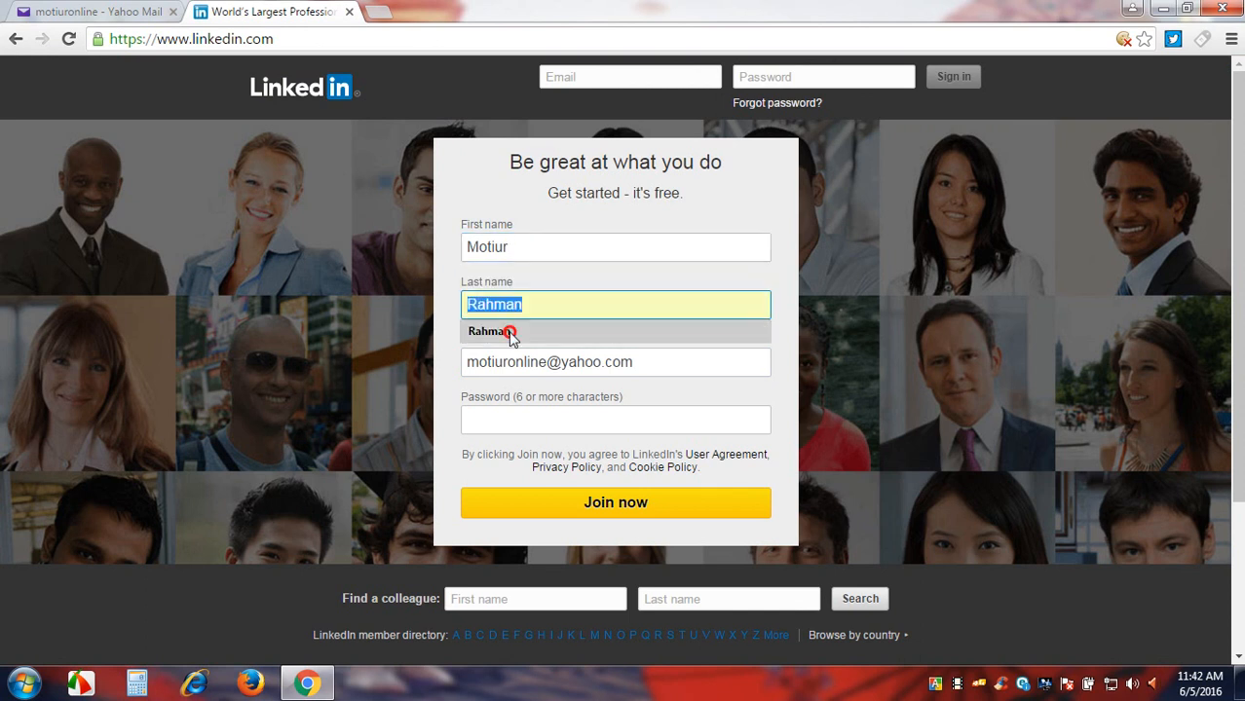
pyautogui.click(508, 333)
pyautogui.click(553, 247)
pyautogui.click(541, 306)
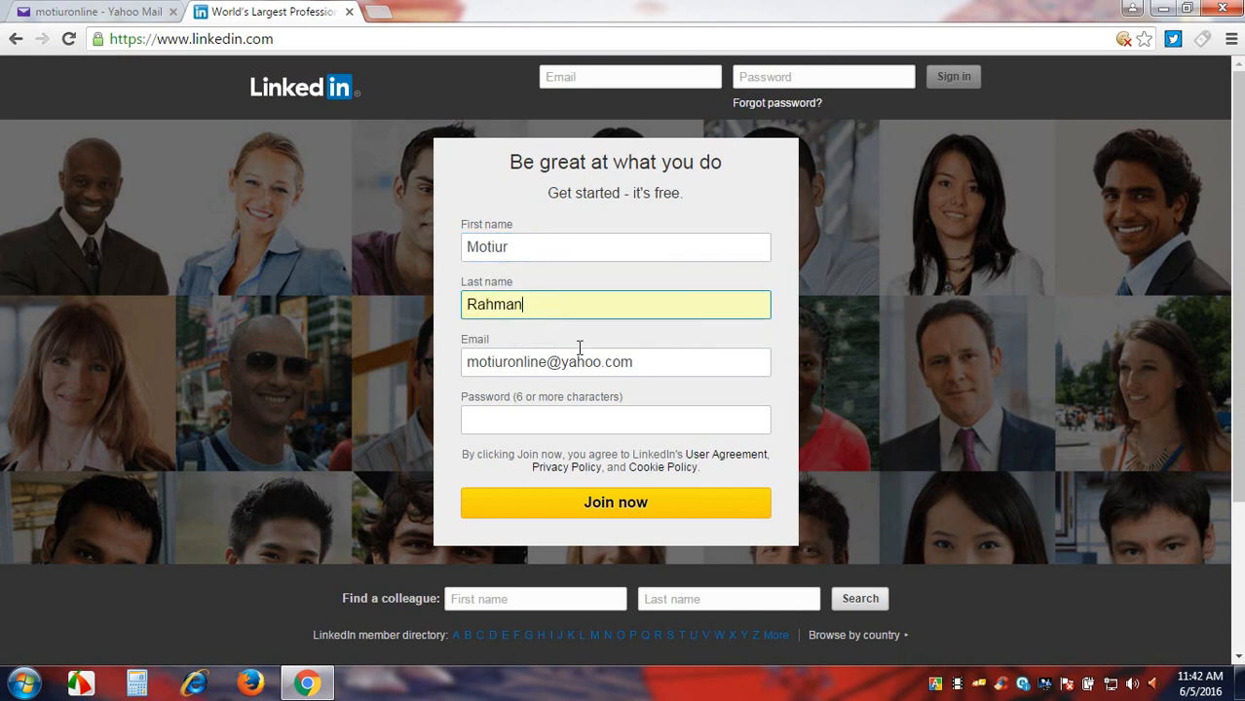
# Enter the account password, submit the sign-up form and decline saving the password in the browser.
pyautogui.click(666, 410)
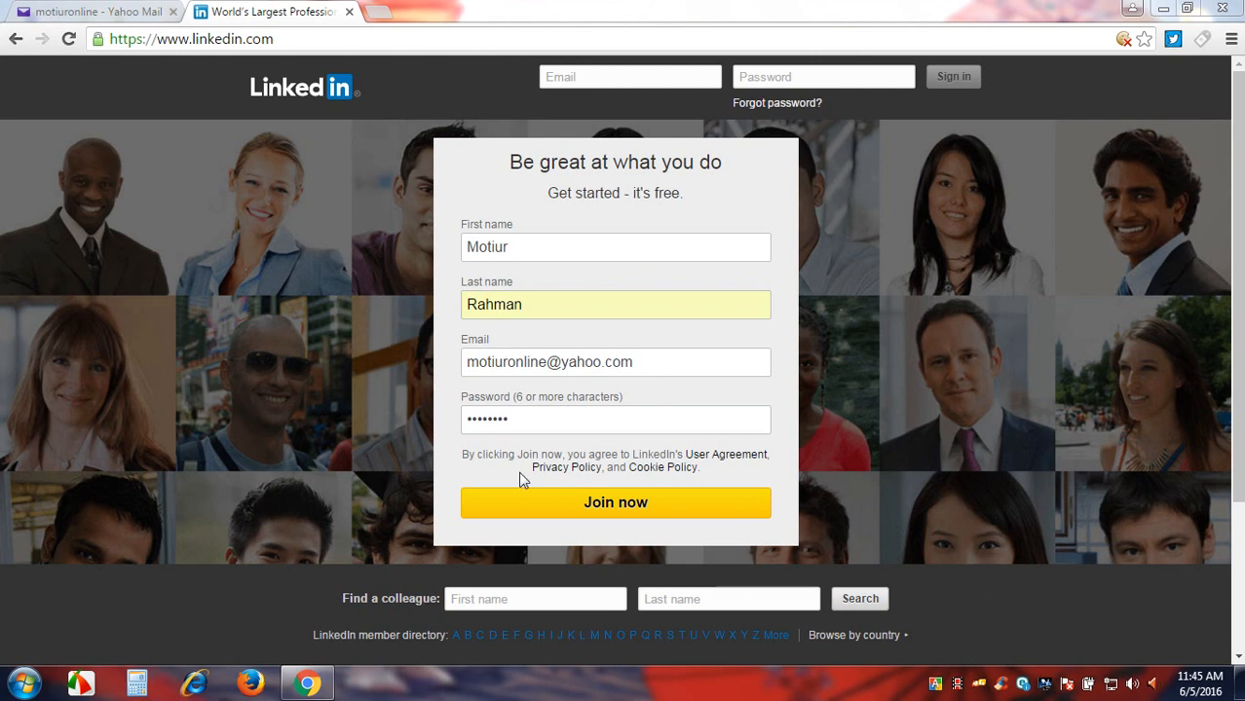
pyautogui.click(616, 511)
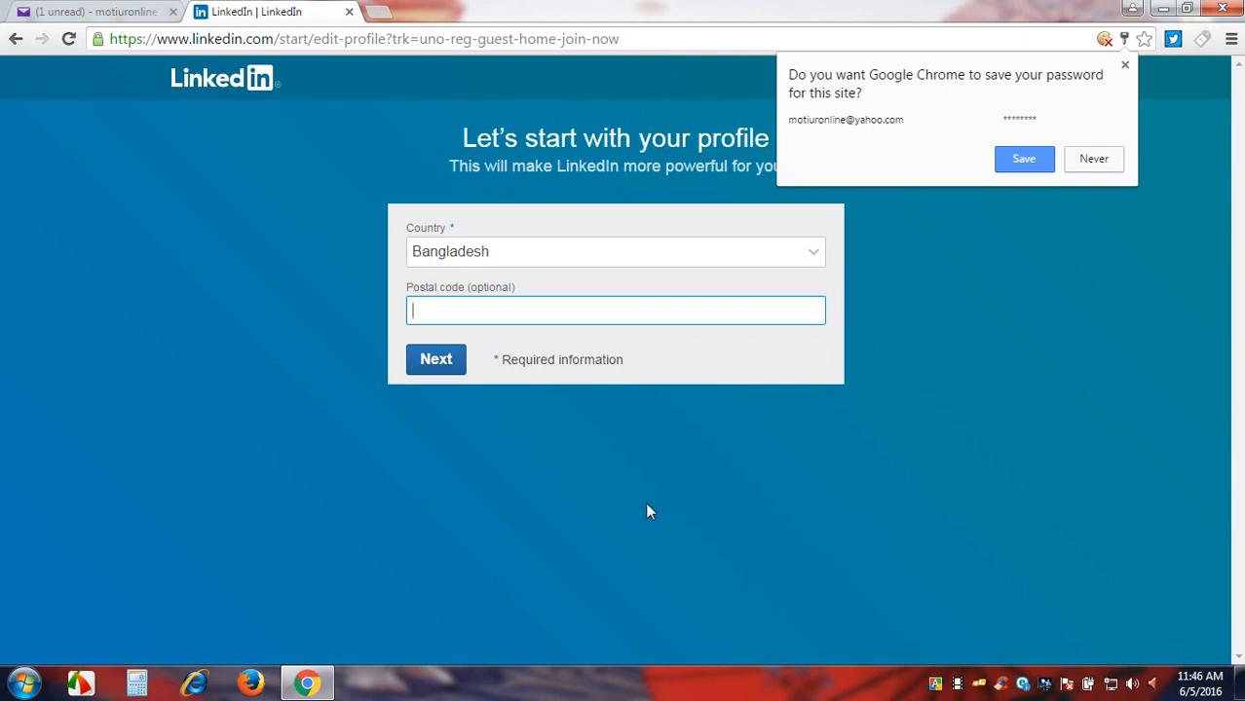
pyautogui.click(1091, 161)
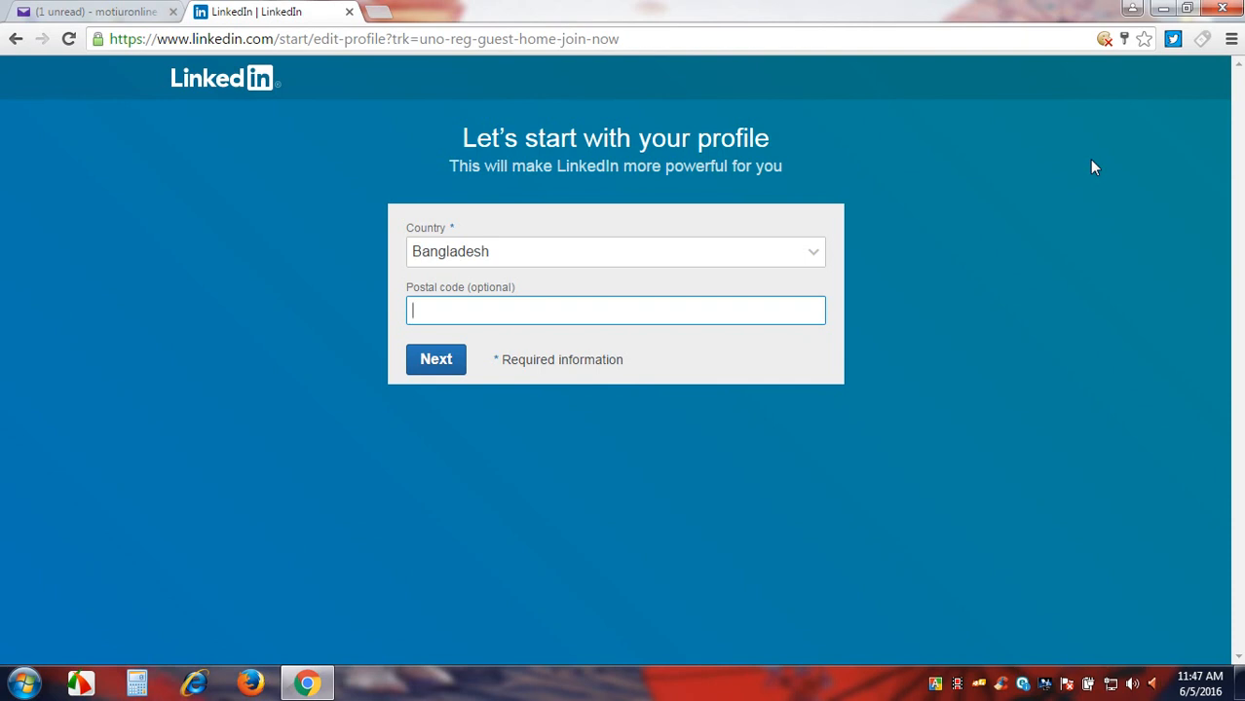
# Confirm the e-mail address through LinkedIn's confirmation message in Yahoo Mail and close the old LinkedIn page.
pyautogui.click(117, 10)
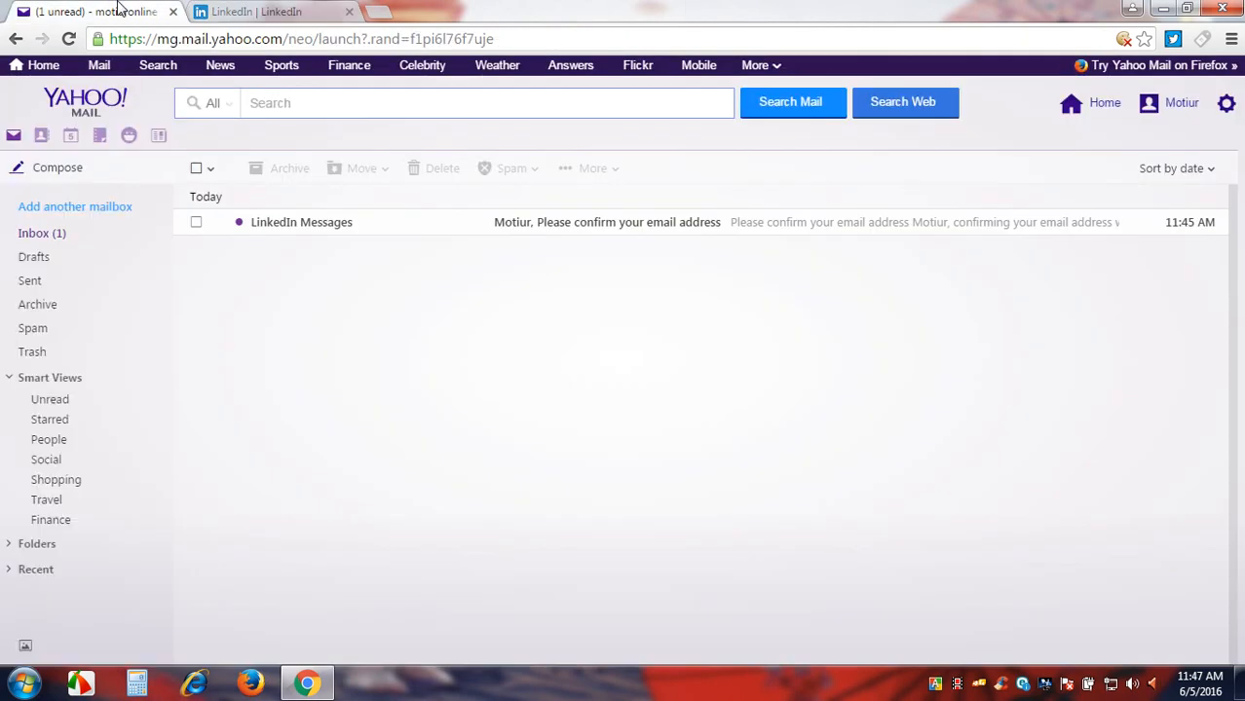
pyautogui.click(522, 230)
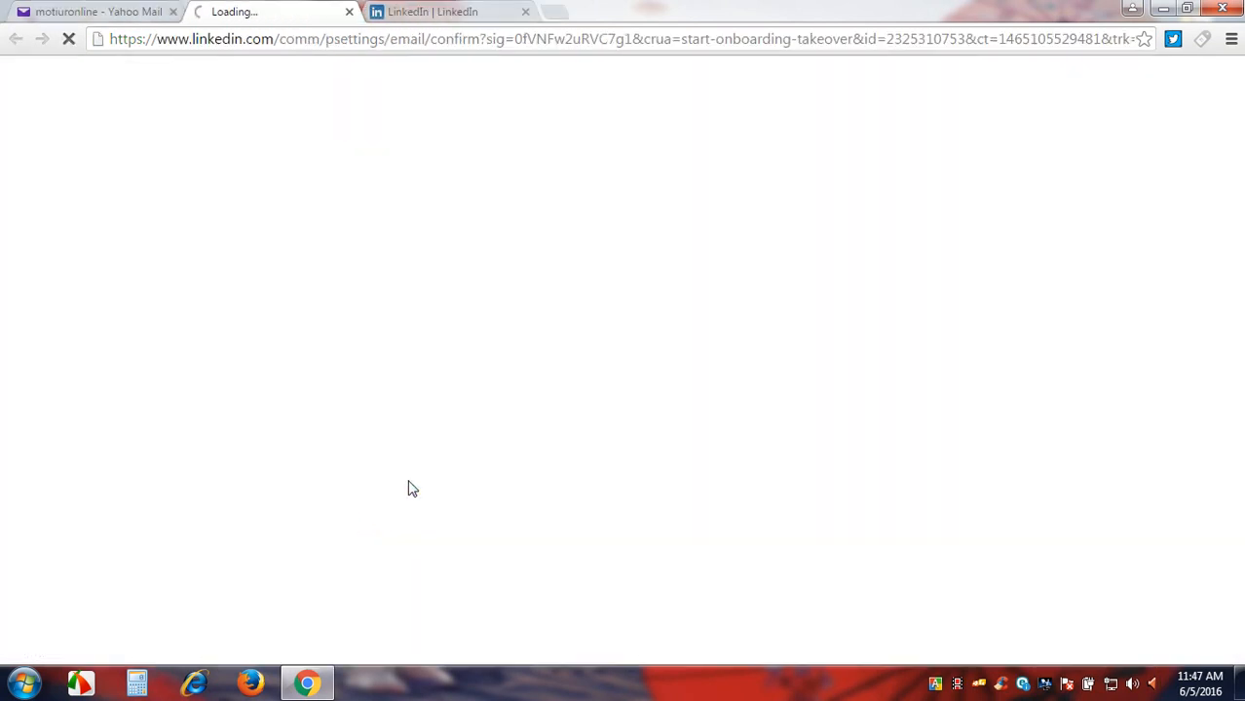
pyautogui.click(525, 12)
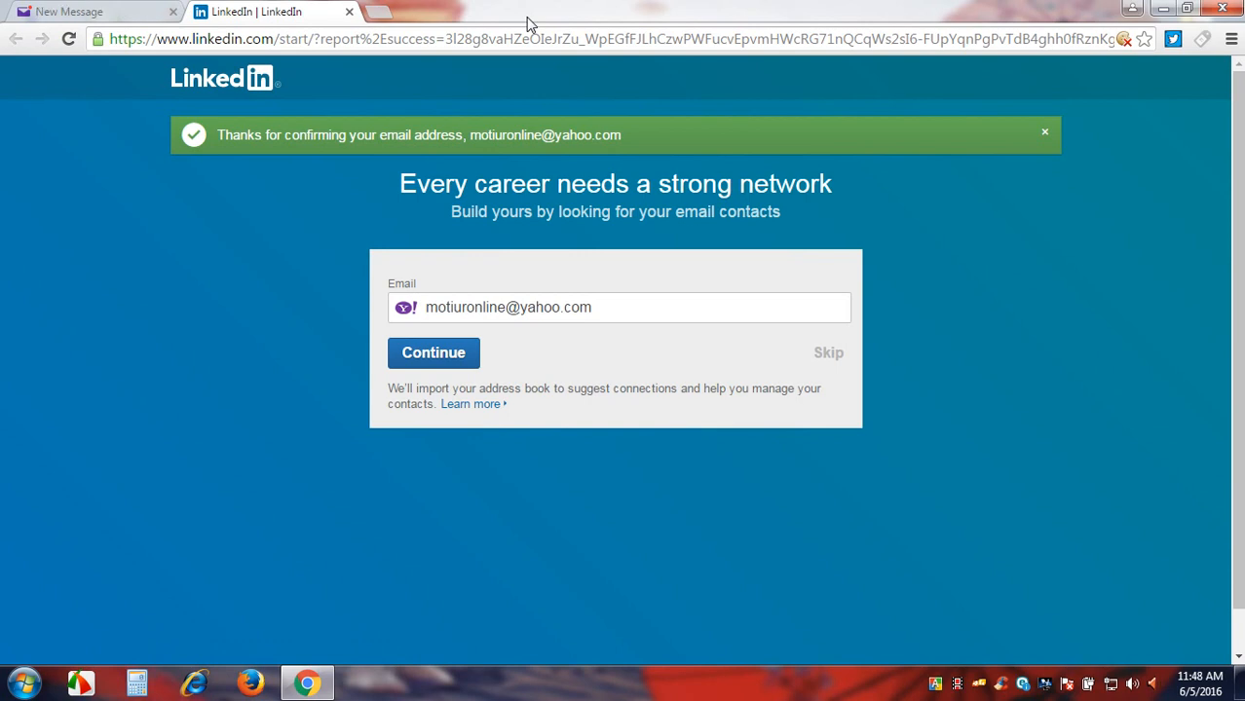
# Open LinkedIn's welcome message in the Yahoo Mail inbox, follow its Get started link and close the earlier LinkedIn page.
pyautogui.click(107, 9)
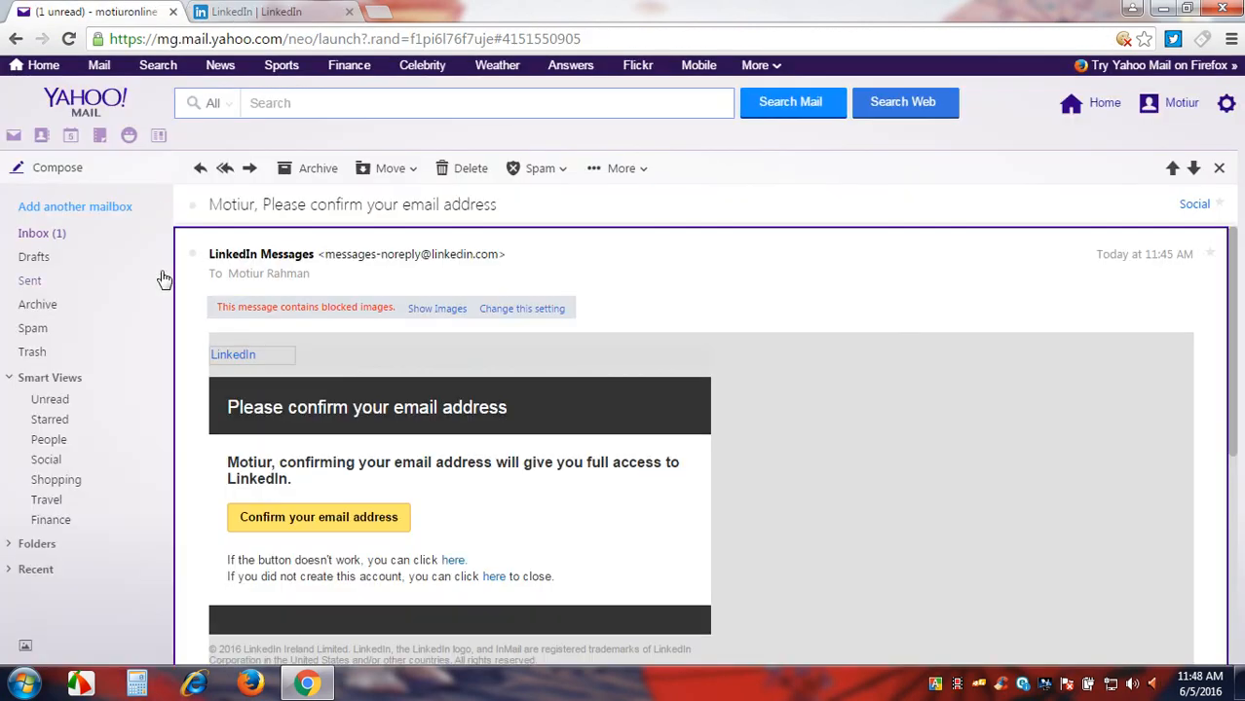
pyautogui.click(54, 233)
pyautogui.click(370, 251)
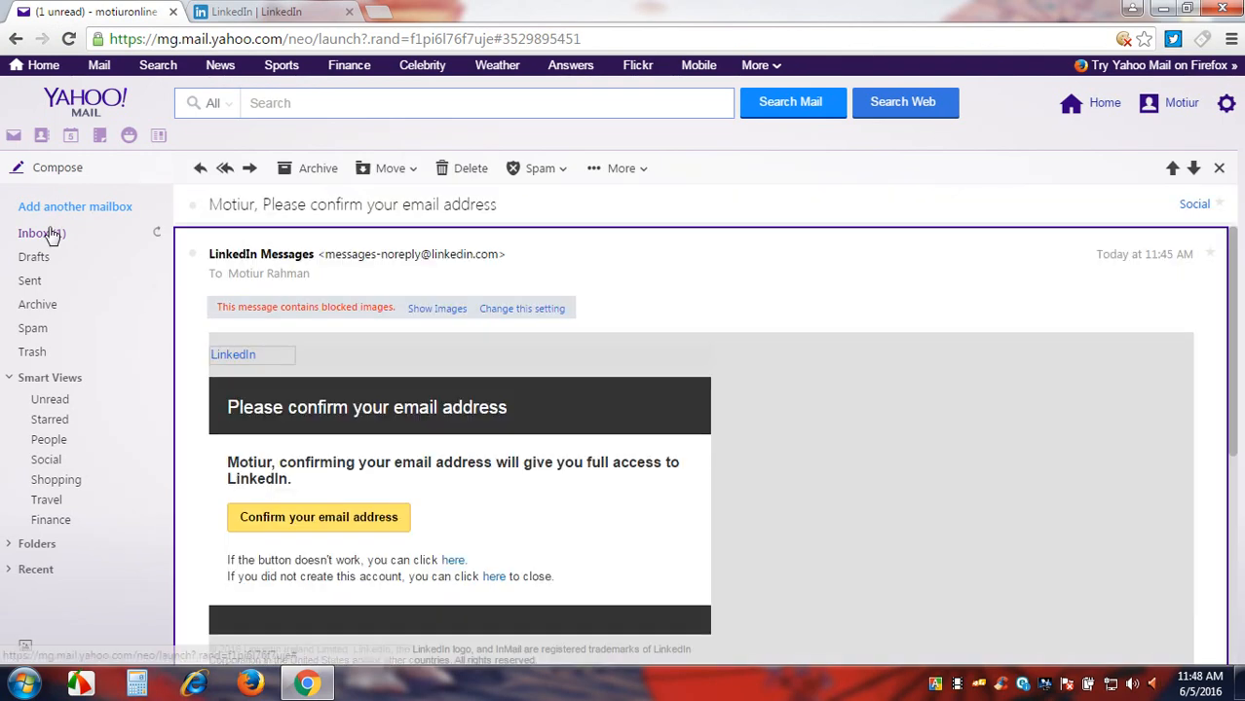
pyautogui.click(52, 236)
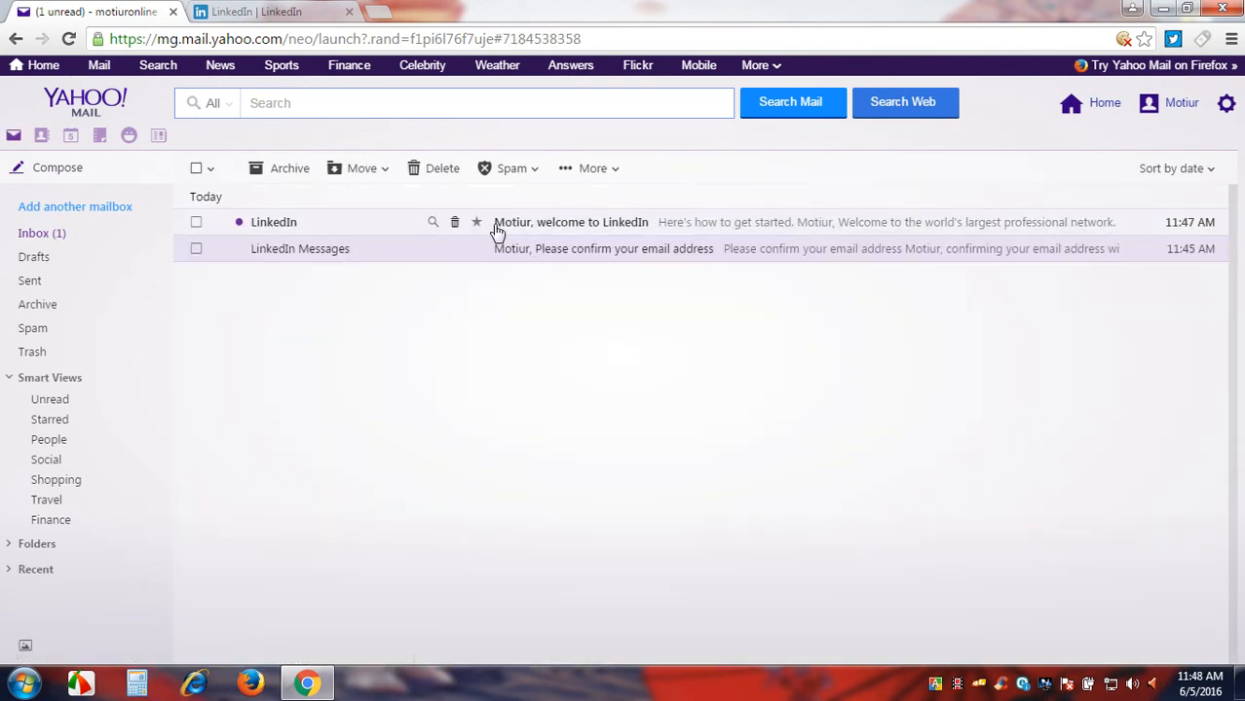
pyautogui.click(535, 226)
pyautogui.scroll(-2, 416, 417)
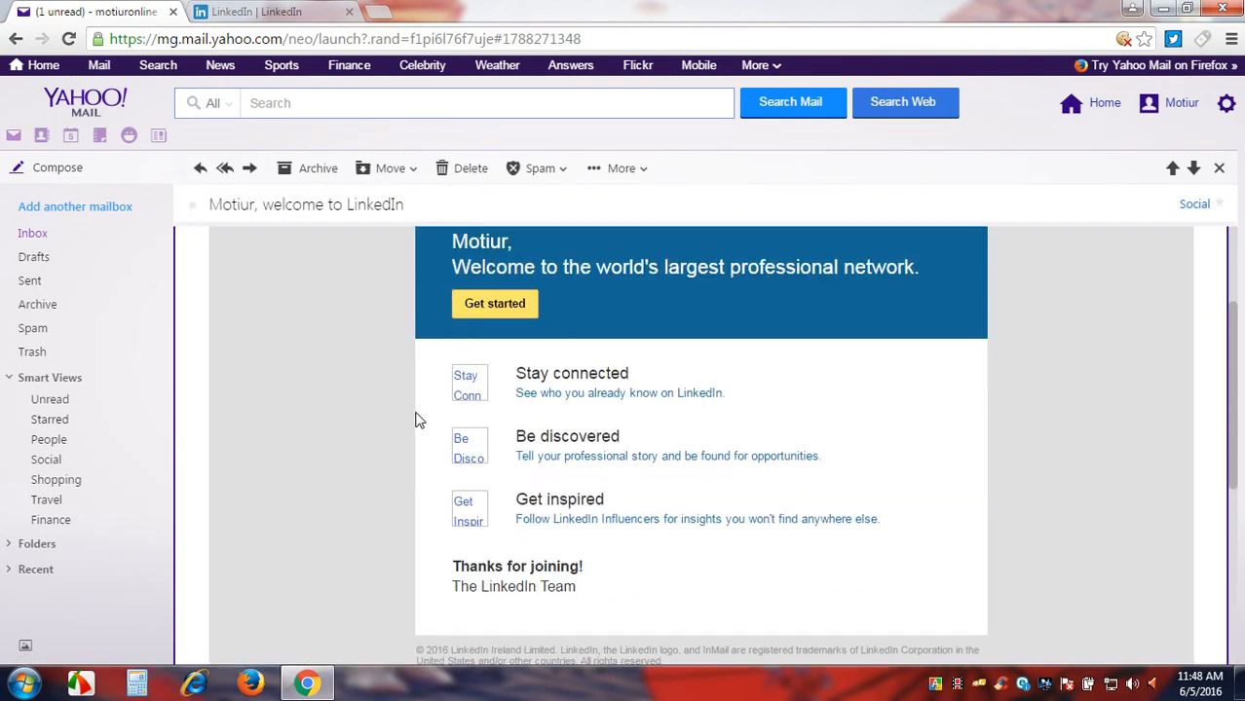
pyautogui.click(497, 300)
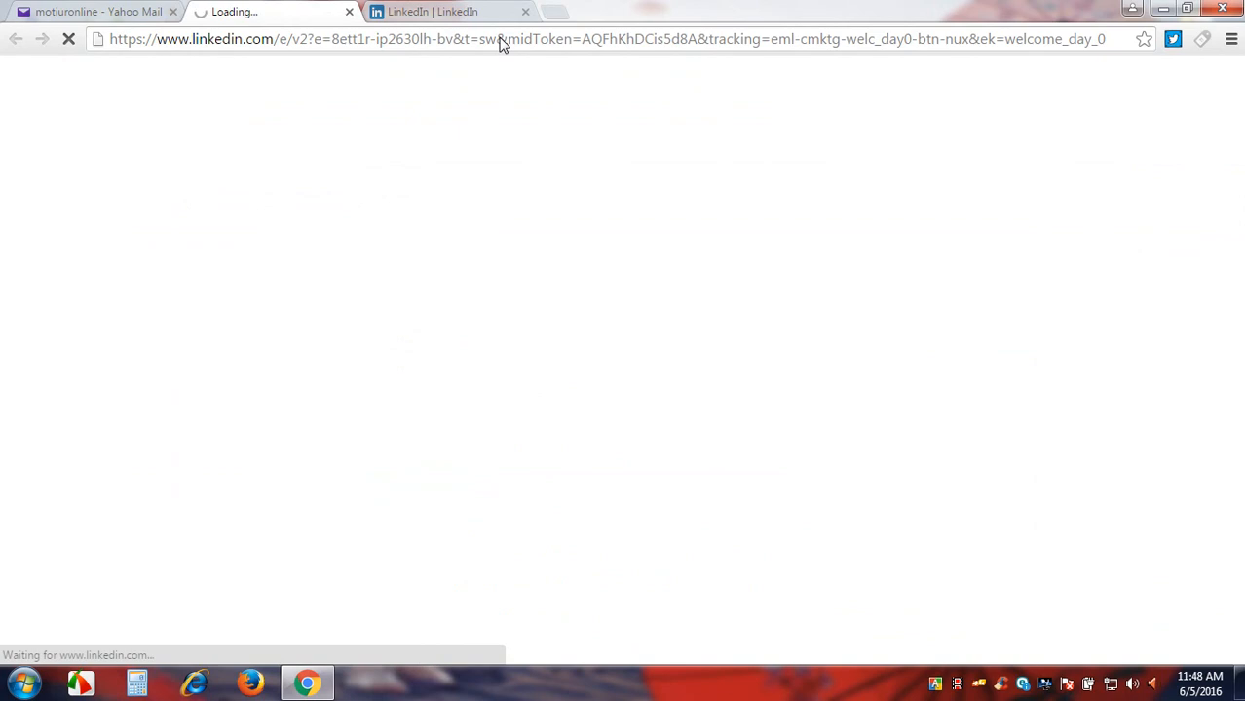
pyautogui.click(524, 11)
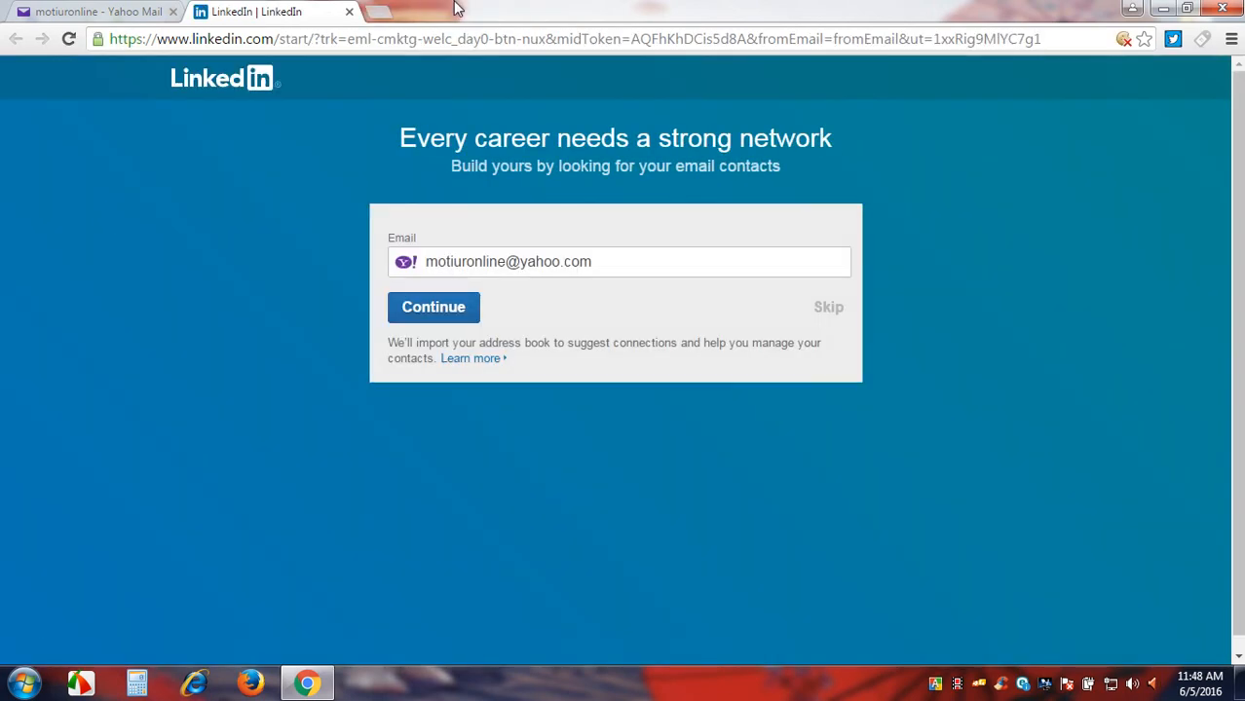
# Skip the e-mail contacts import, confirm skipping it, and dismiss the browser's downloads bar.
pyautogui.click(826, 307)
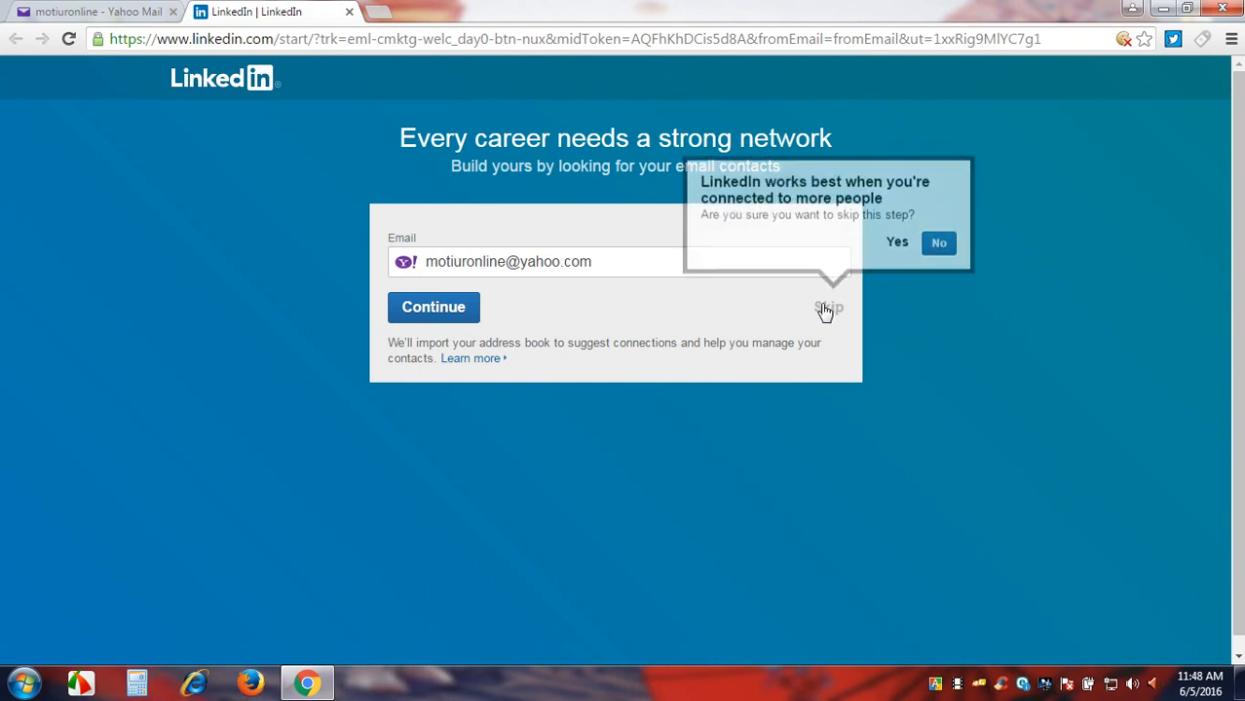
pyautogui.click(897, 249)
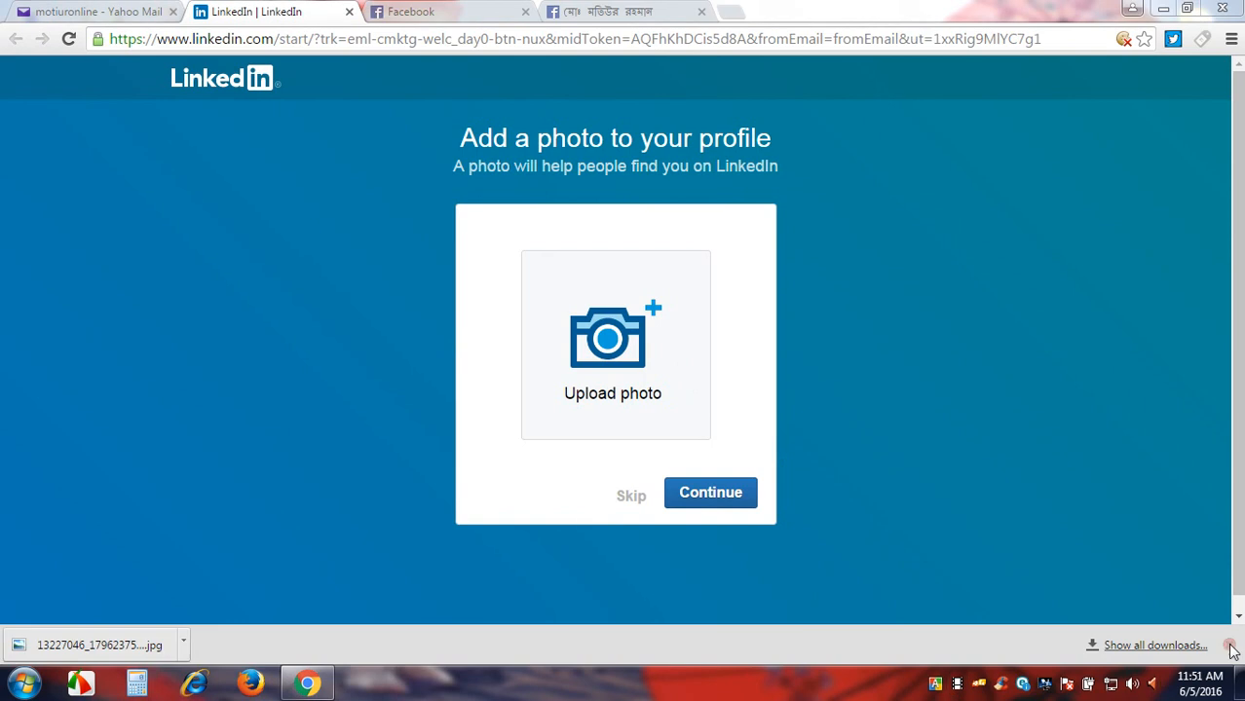
pyautogui.click(1231, 648)
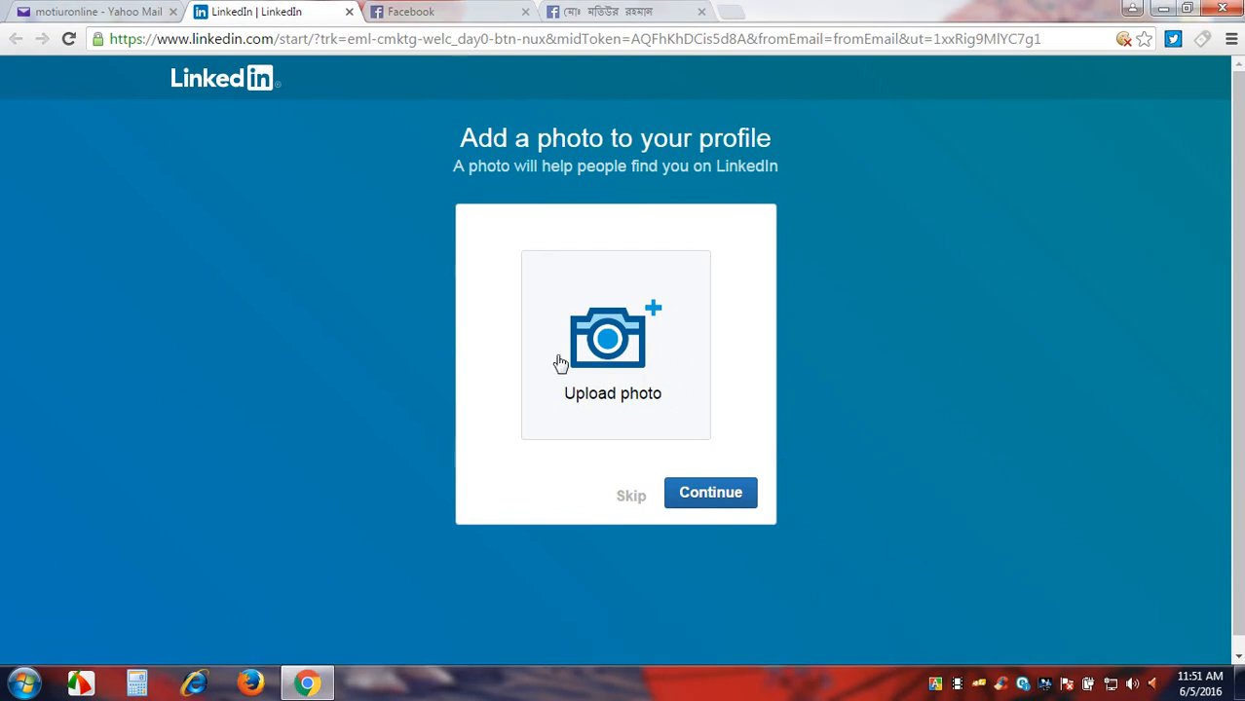
# Upload the JPEG image whose name starts with 13227046 from the Desktop as the profile photo.
pyautogui.click(601, 338)
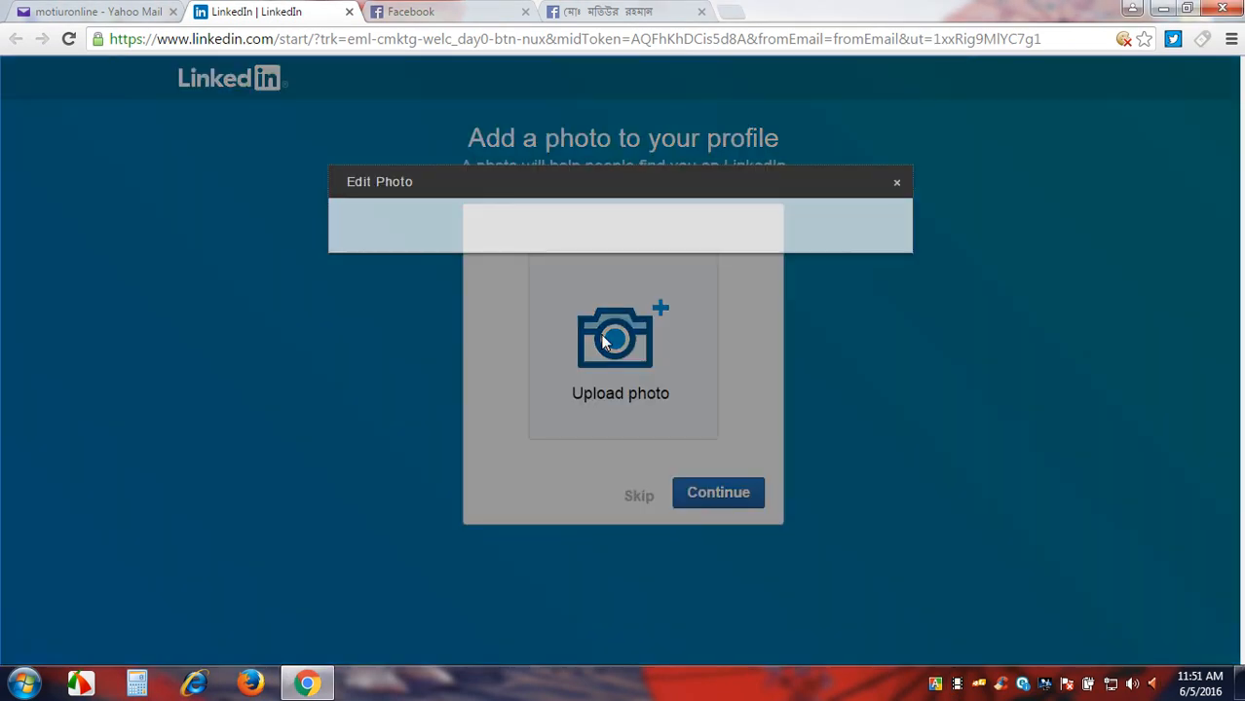
pyautogui.click(396, 324)
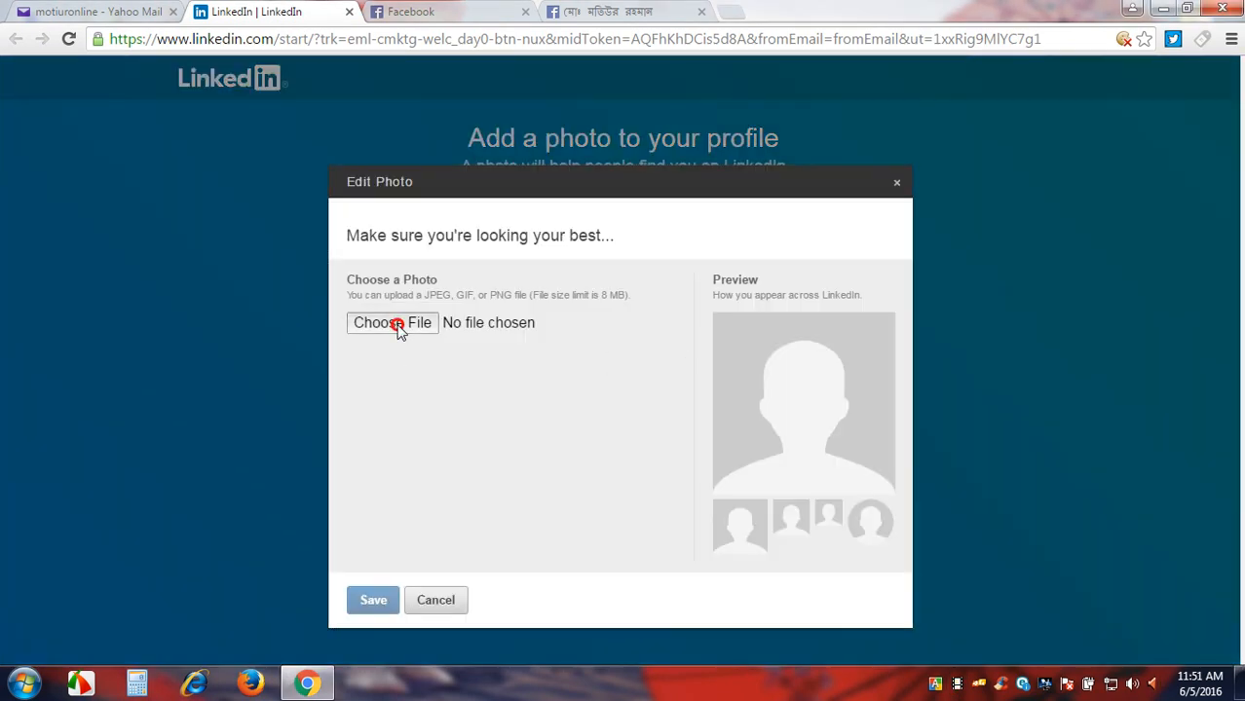
pyautogui.moveTo(542, 154); pyautogui.dragTo(537, 328)
pyautogui.click(245, 351)
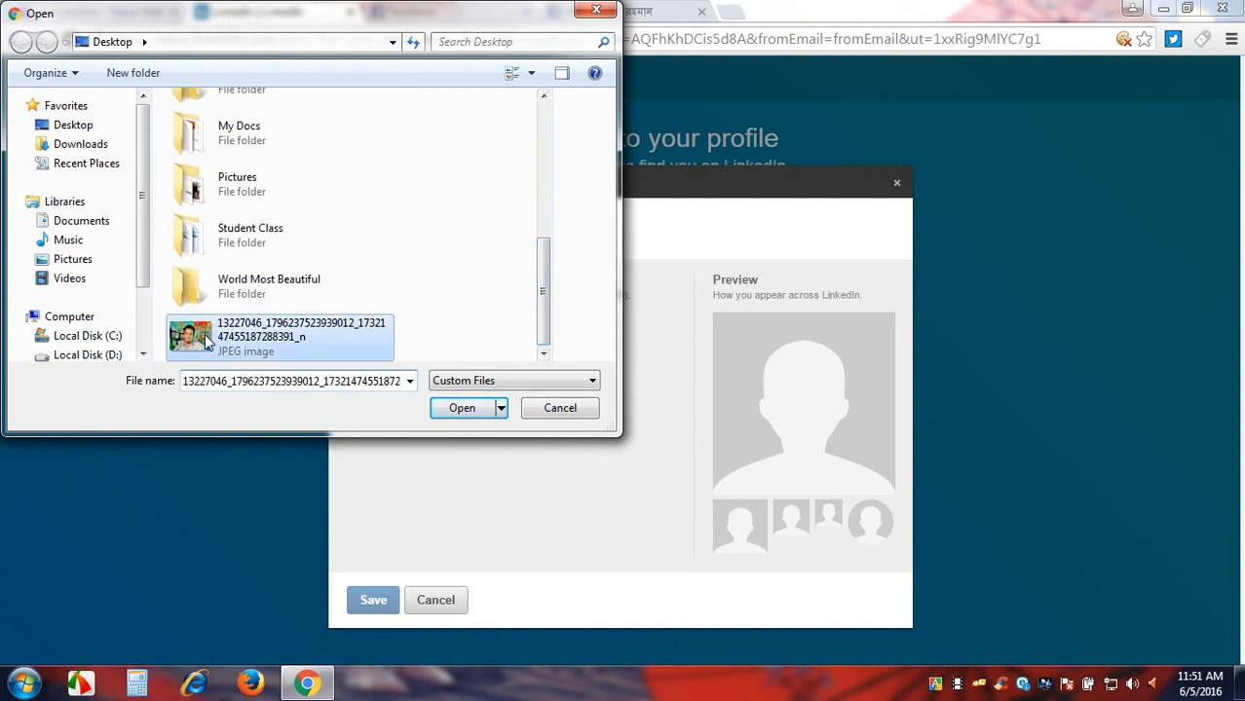
pyautogui.click(460, 409)
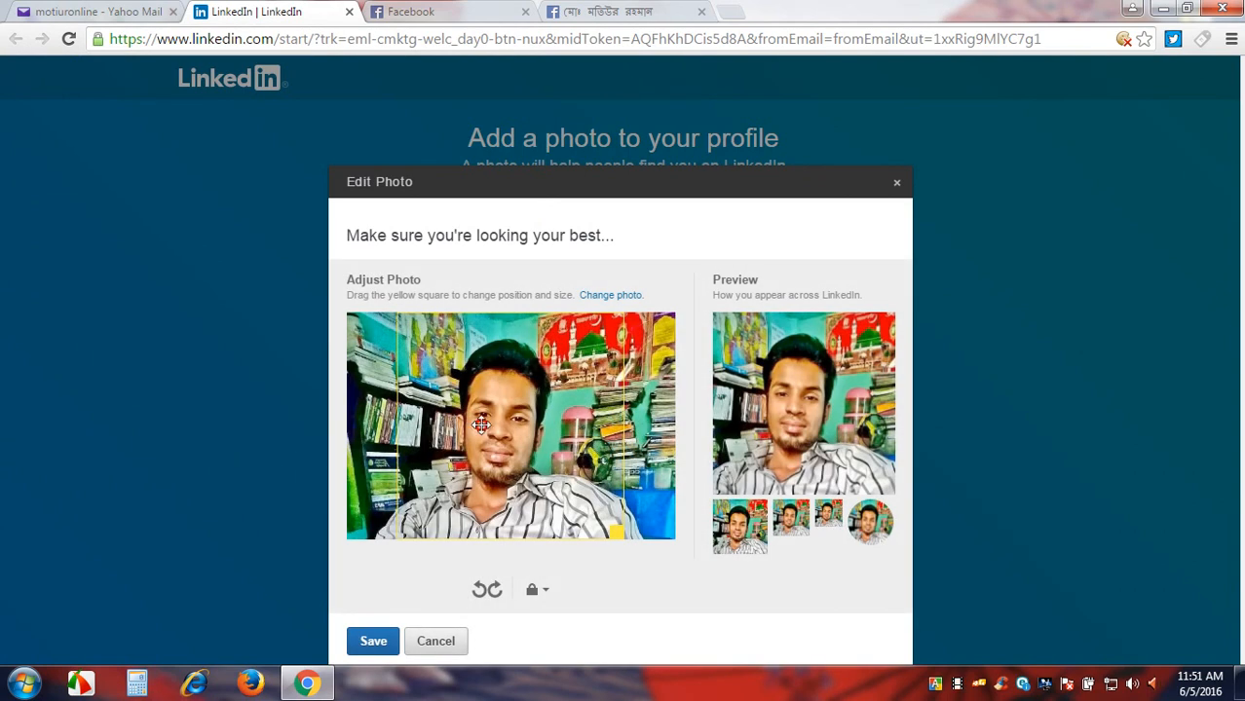
# Adjust the crop square around the face, save the profile photo and continue the profile setup.
pyautogui.moveTo(470, 426)
pyautogui.mouseDown()
pyautogui.moveTo(461, 430)
pyautogui.moveTo(474, 431)
pyautogui.mouseUp()
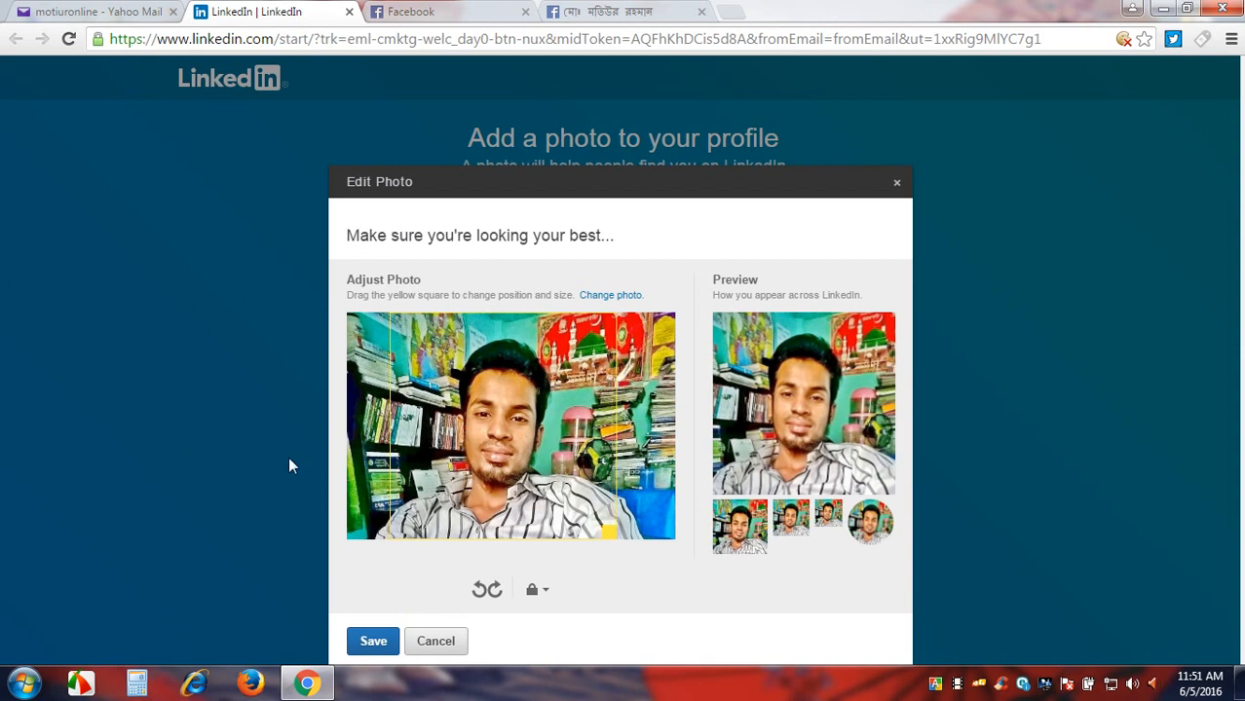
pyautogui.moveTo(537, 414)
pyautogui.mouseDown()
pyautogui.moveTo(467, 420)
pyautogui.moveTo(542, 421)
pyautogui.mouseUp()
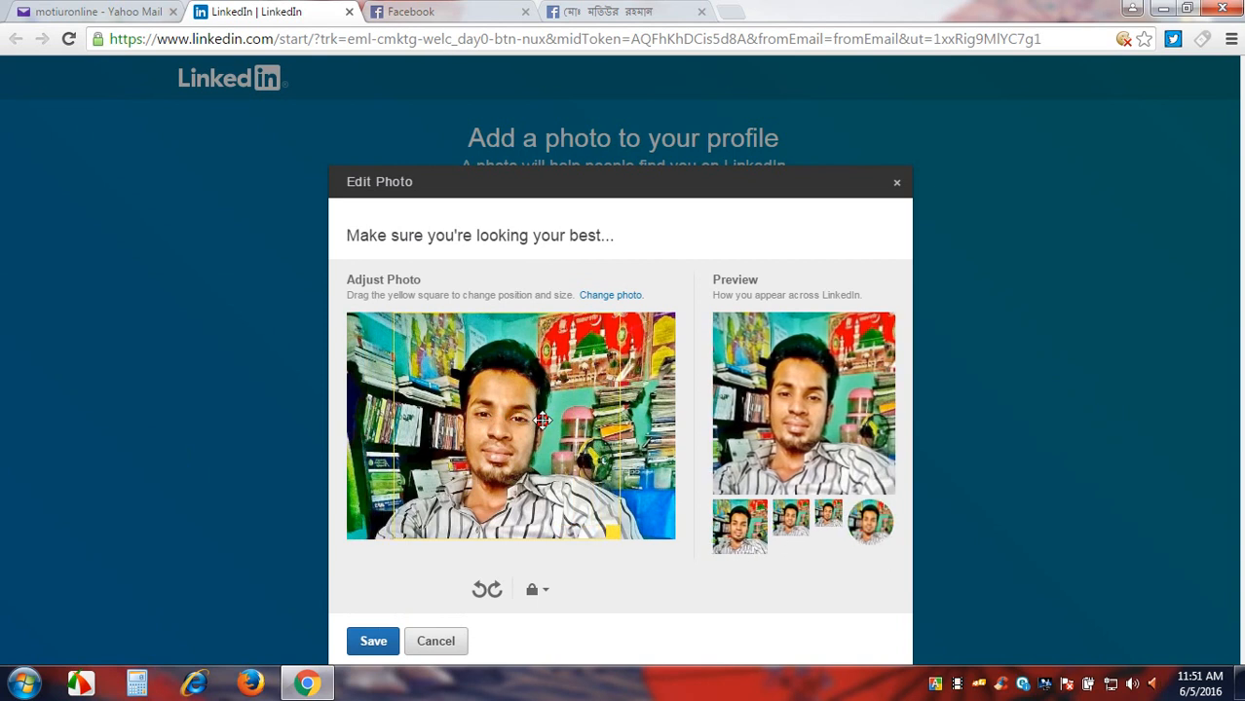
pyautogui.click(370, 641)
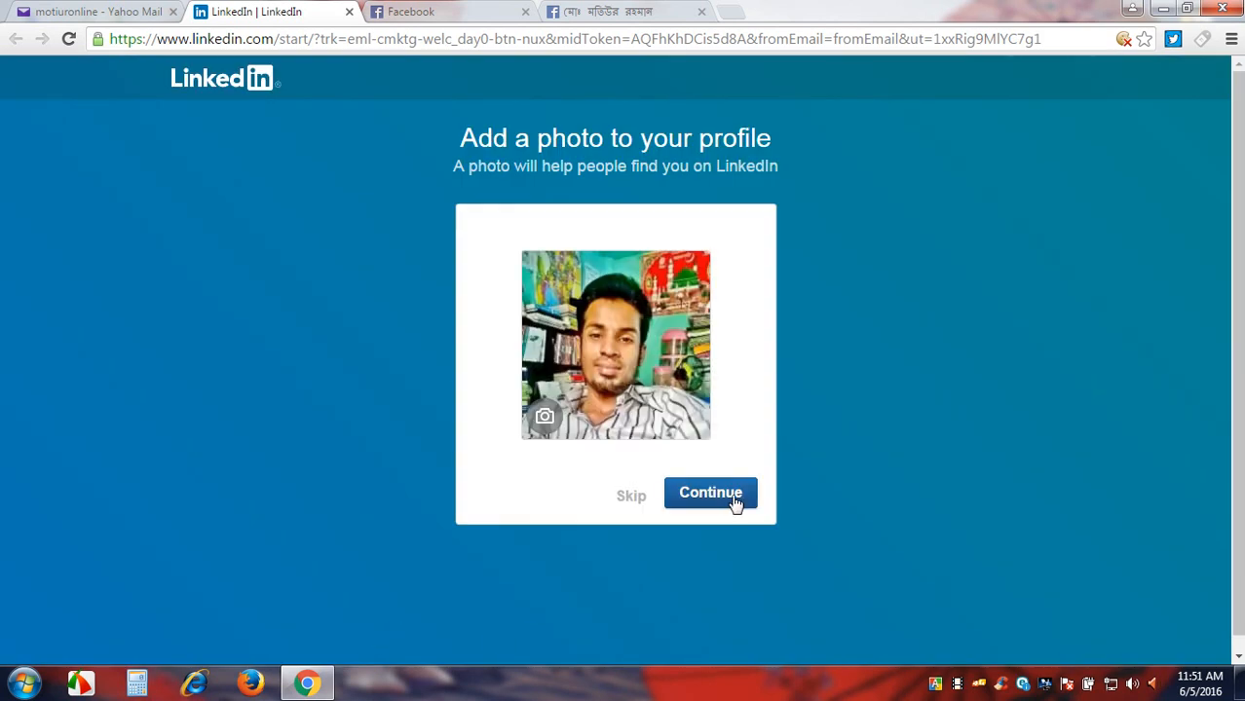
pyautogui.click(701, 502)
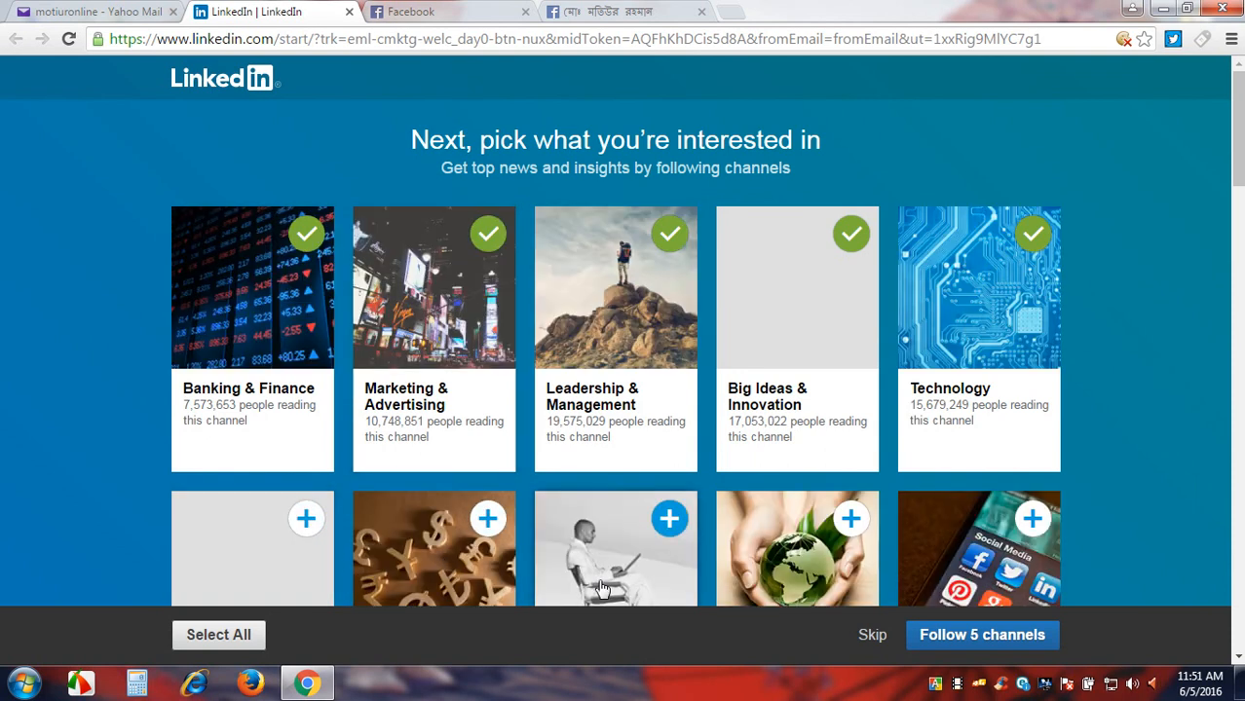
# Select and follow all suggested channels, and pass over the app download page and the current workplace question.
pyautogui.click(218, 634)
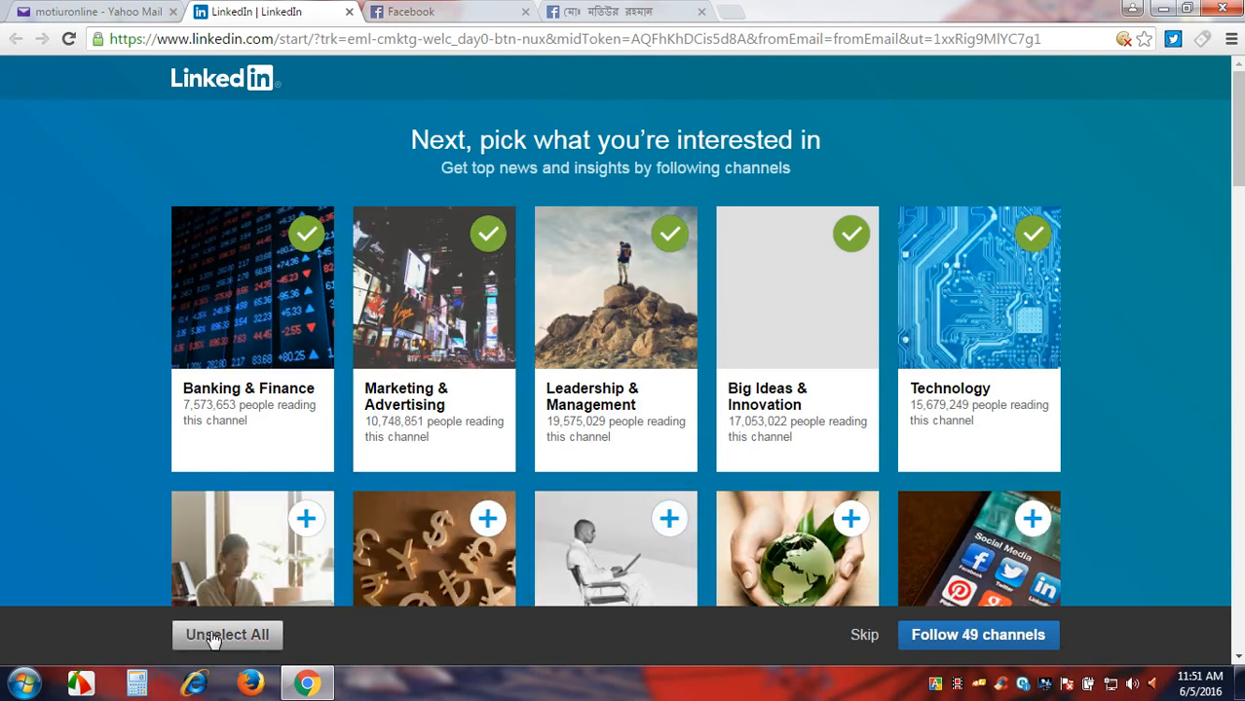
pyautogui.click(984, 648)
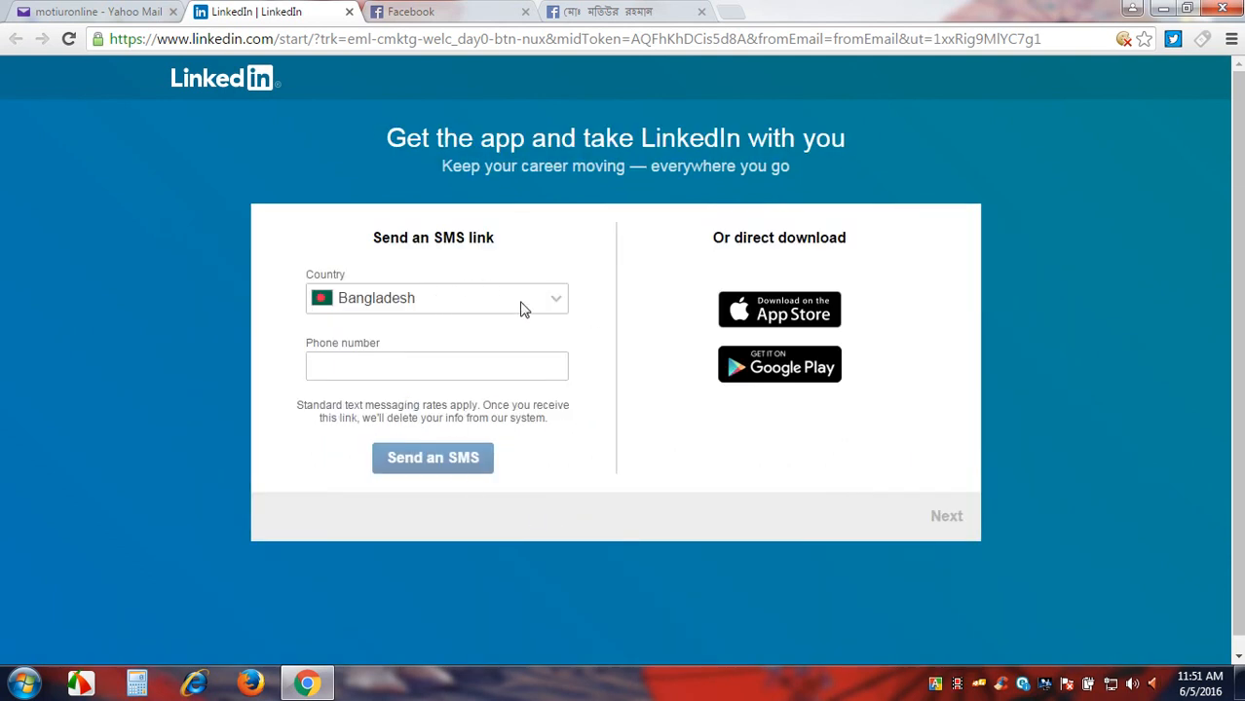
pyautogui.click(943, 522)
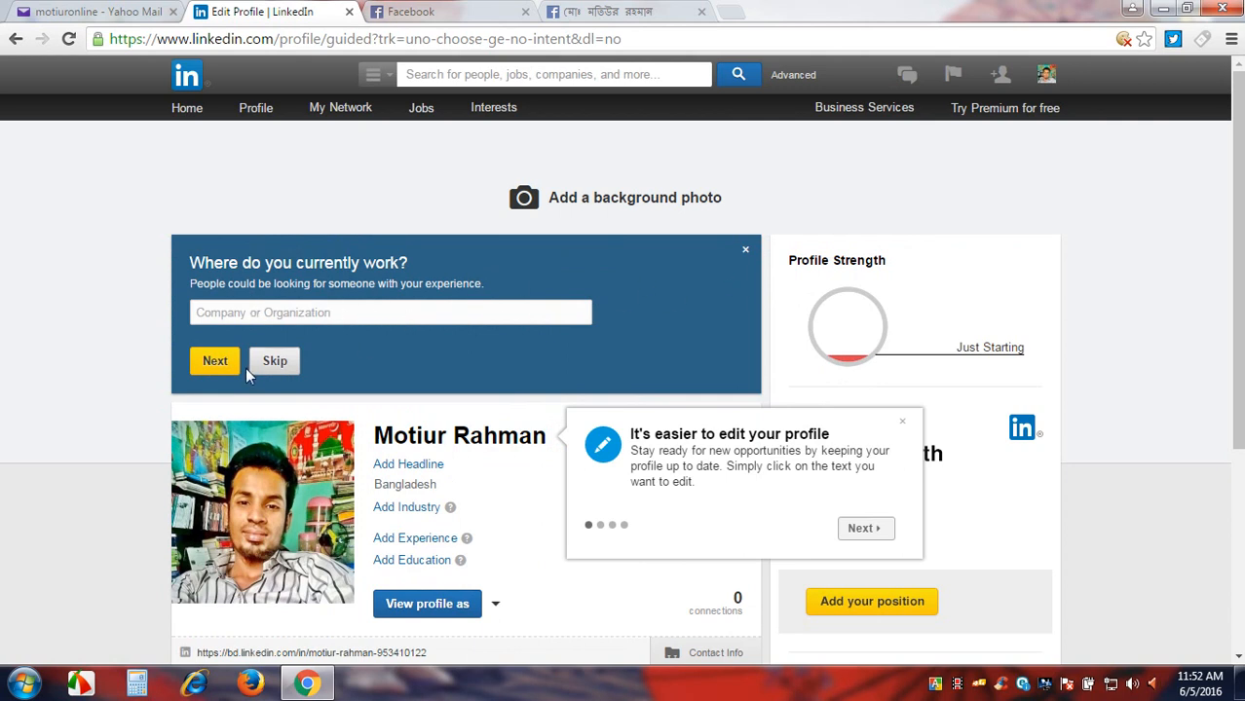
pyautogui.click(287, 367)
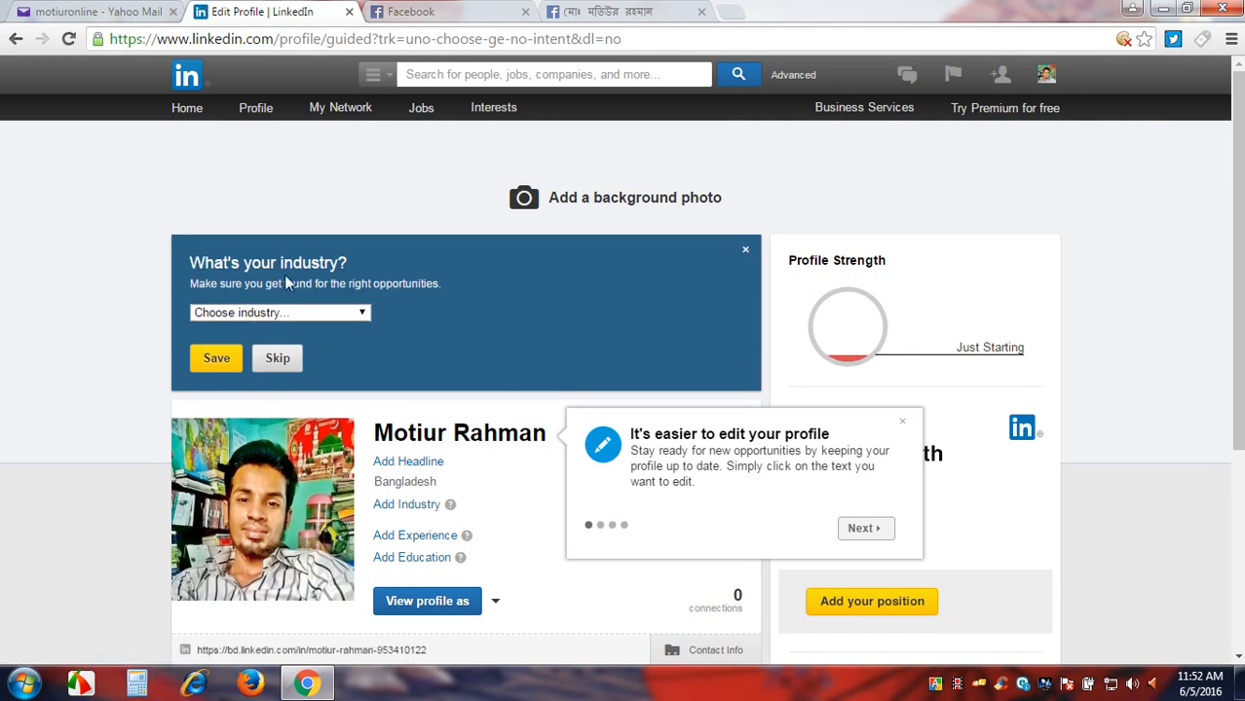
# Look through the full list of industries and close it without choosing one.
pyautogui.click(342, 314)
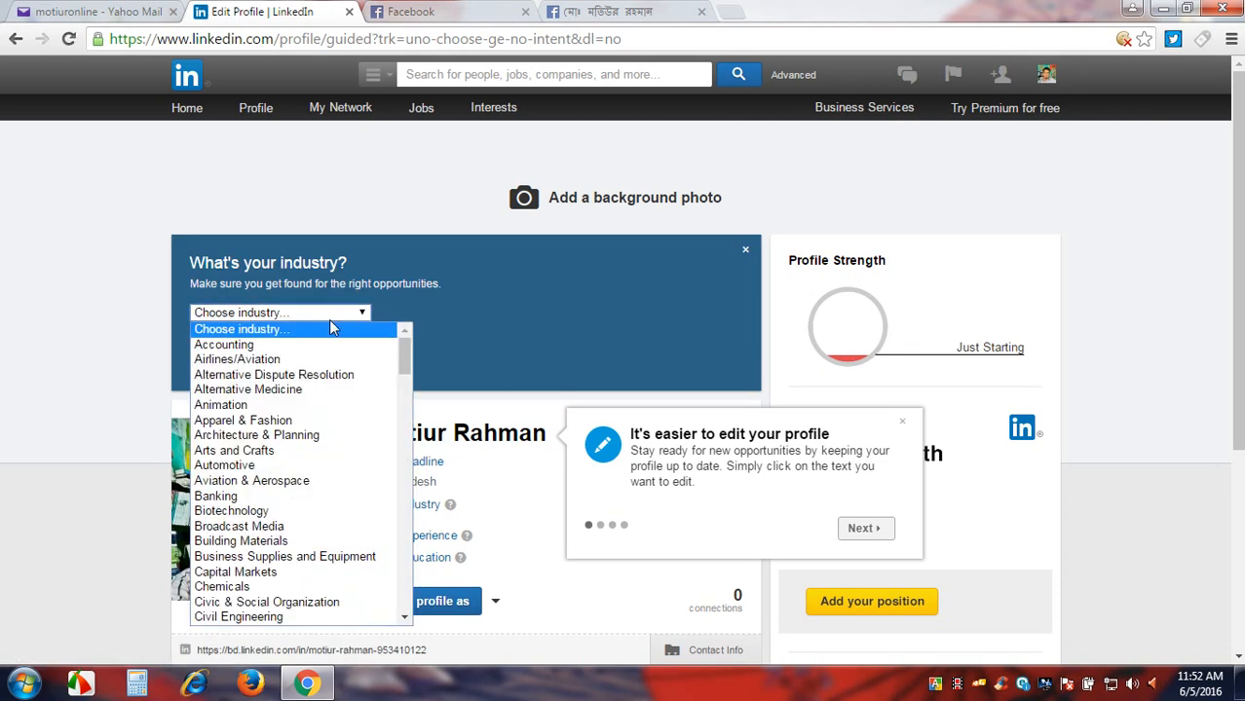
pyautogui.scroll(-2, 258, 526)
pyautogui.scroll(-5, 258, 526)
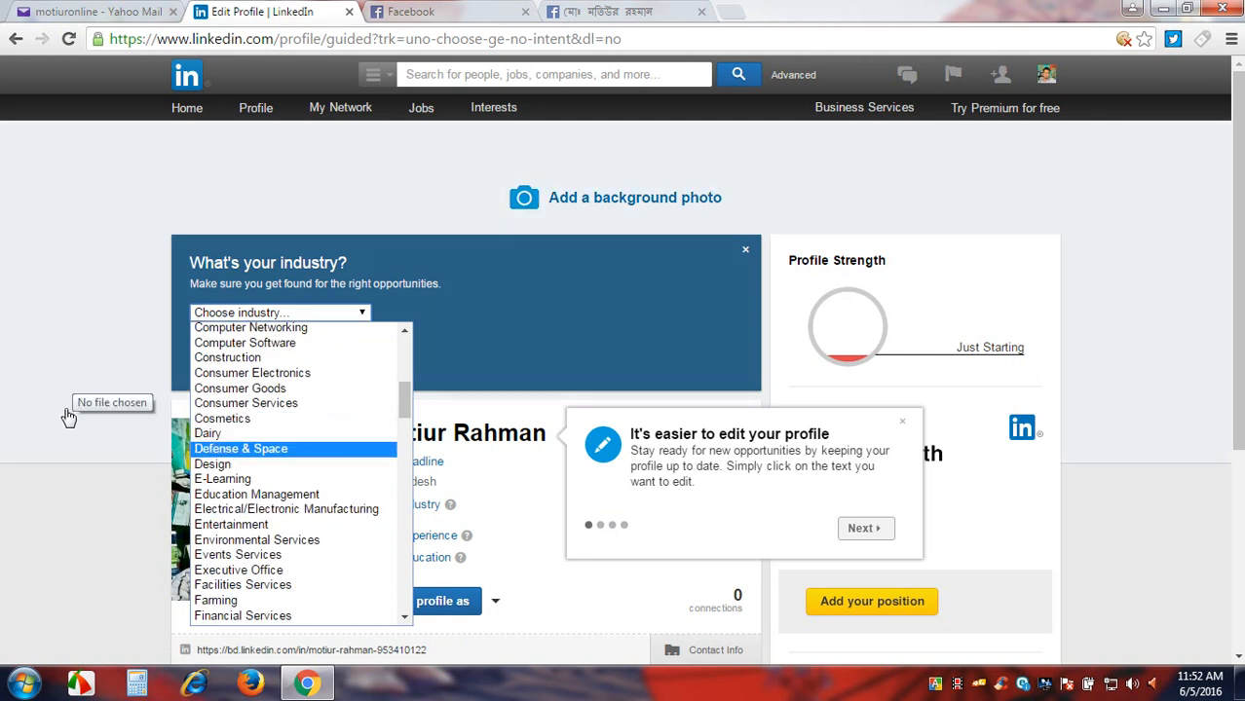
pyautogui.scroll(-6, 261, 501)
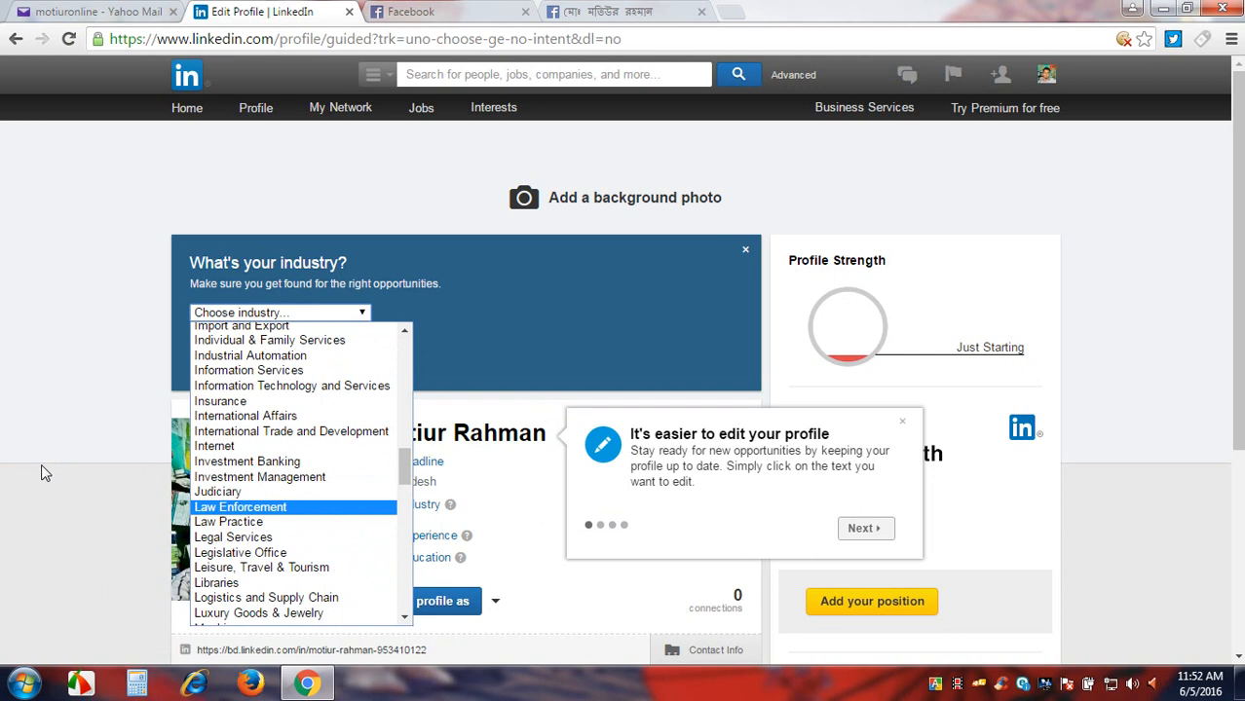
pyautogui.scroll(8, 262, 481)
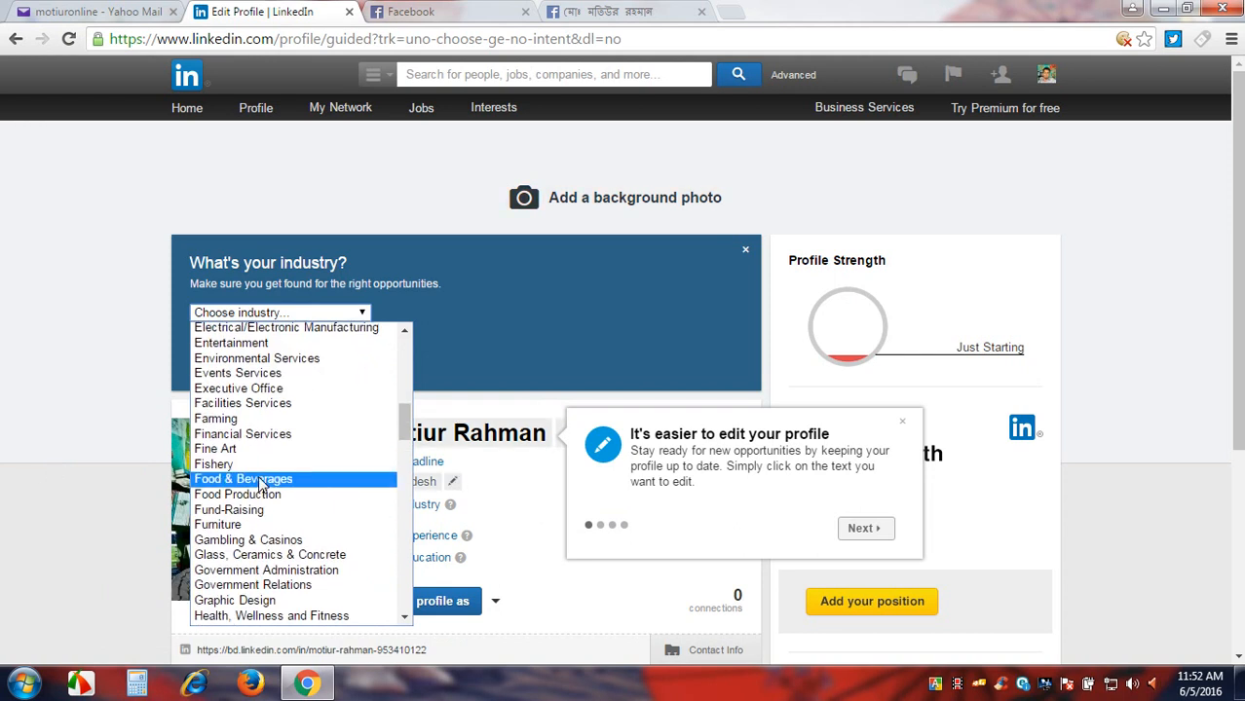
pyautogui.scroll(4, 261, 481)
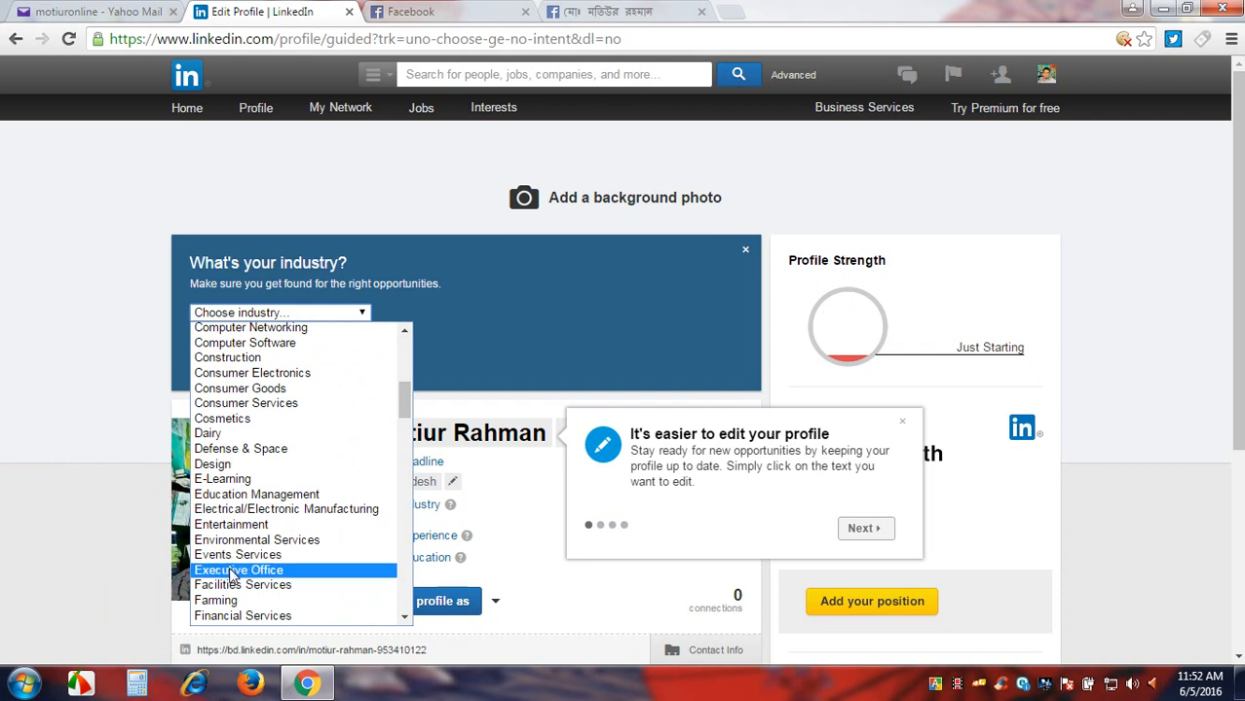
pyautogui.scroll(8, 234, 514)
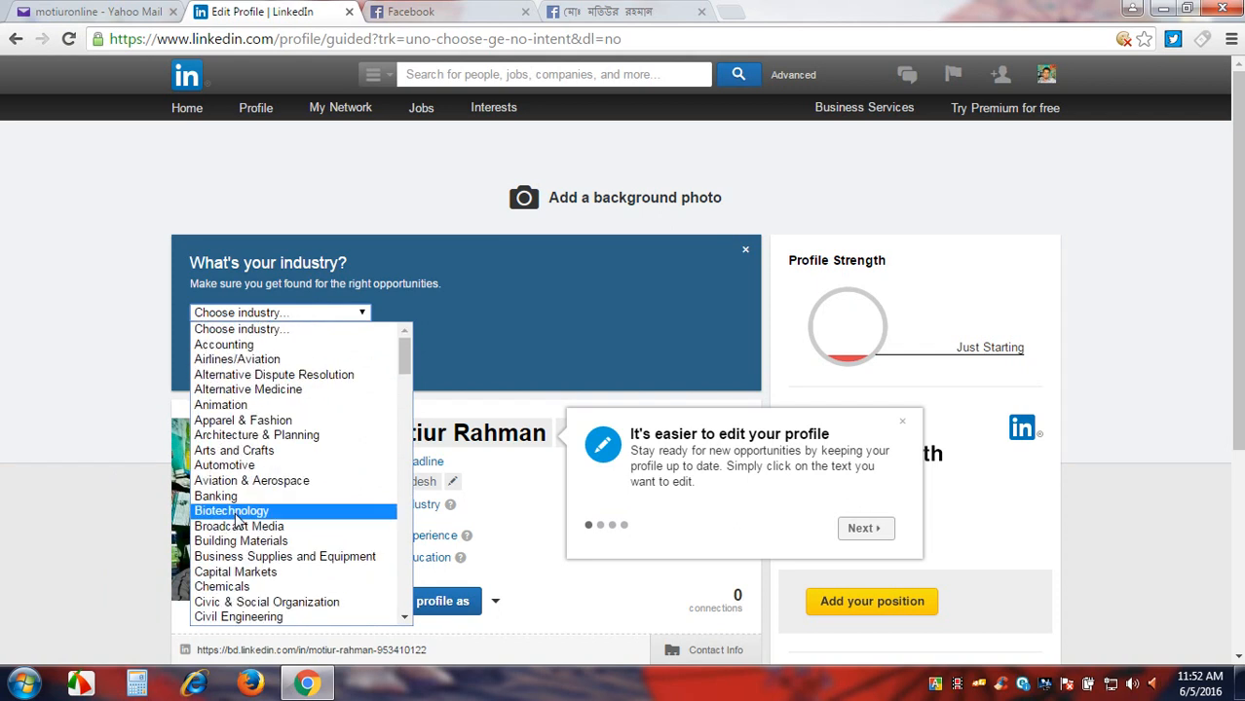
pyautogui.scroll(-15, 235, 519)
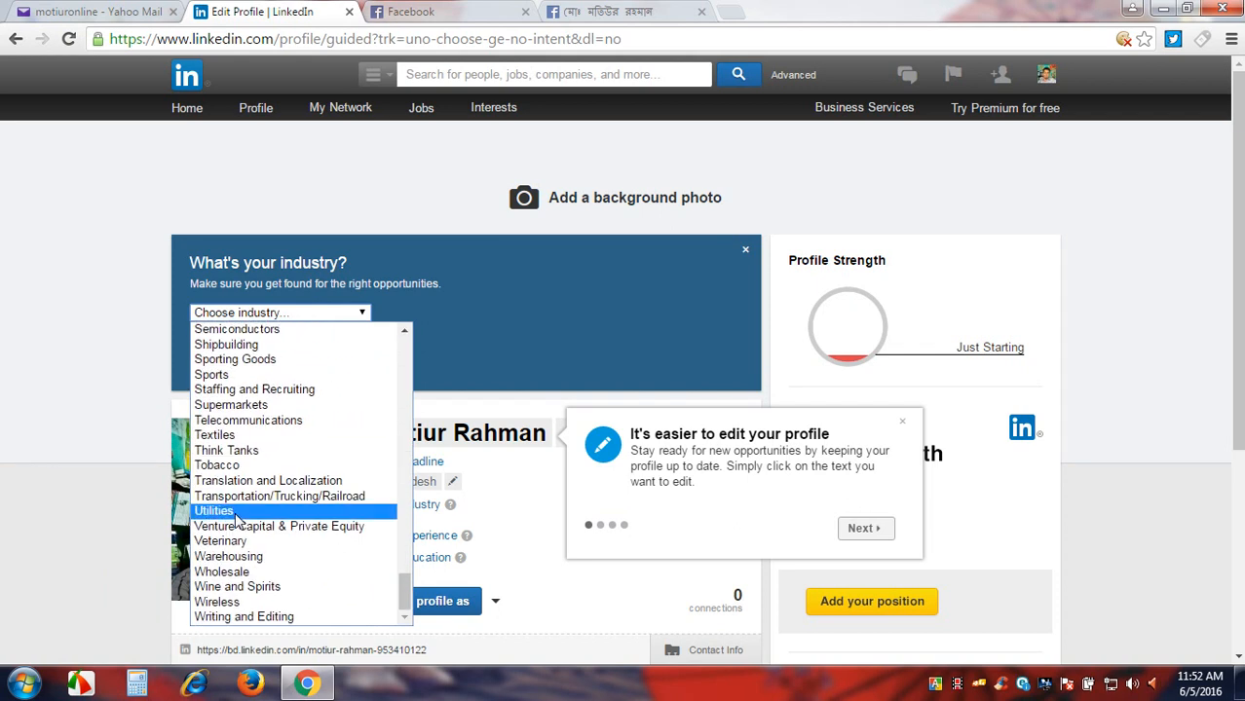
pyautogui.scroll(4, 234, 497)
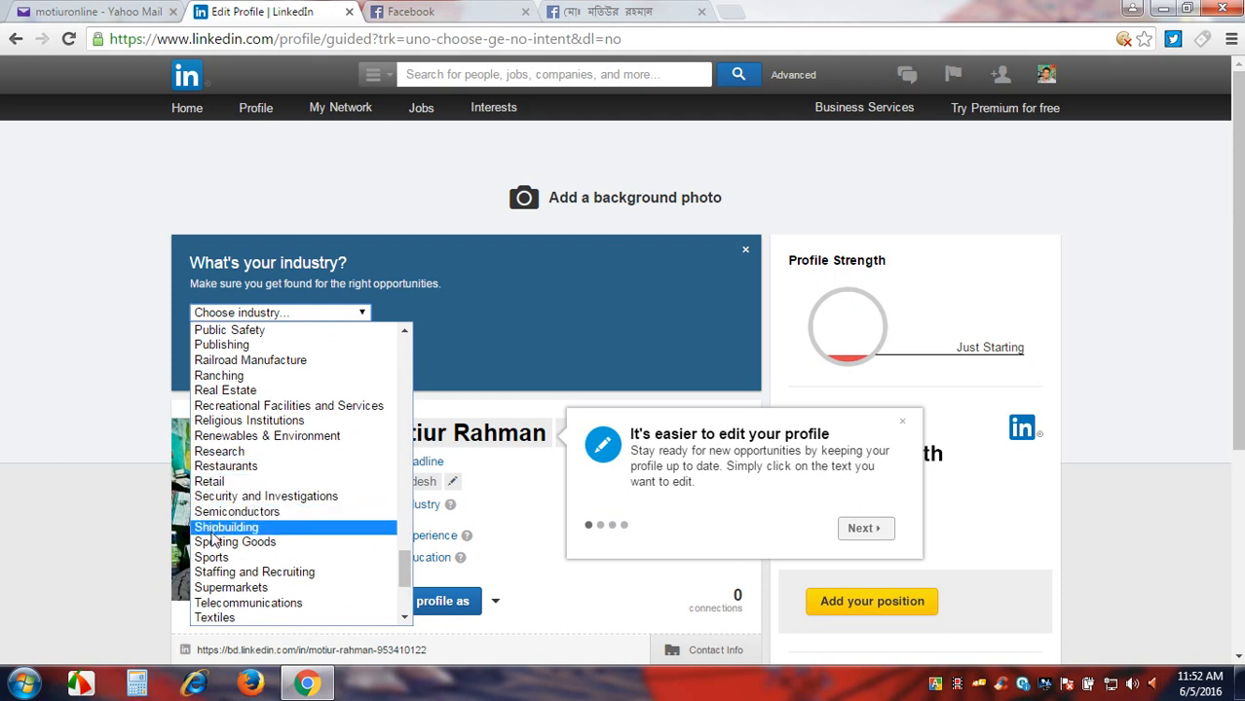
pyautogui.click(84, 479)
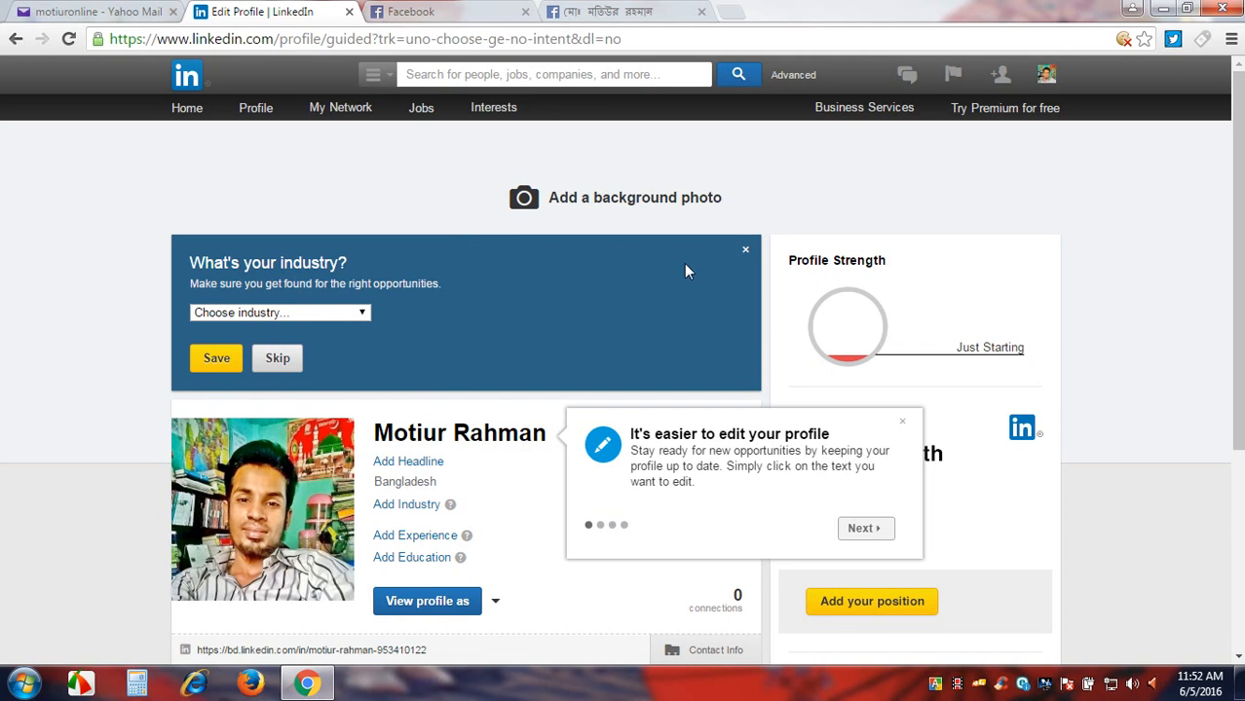
# Dismiss the industry question and save the Pictures image starting with 0ac0f2db as the background photo, positioned with the balloons in view.
pyautogui.click(742, 254)
pyautogui.click(580, 205)
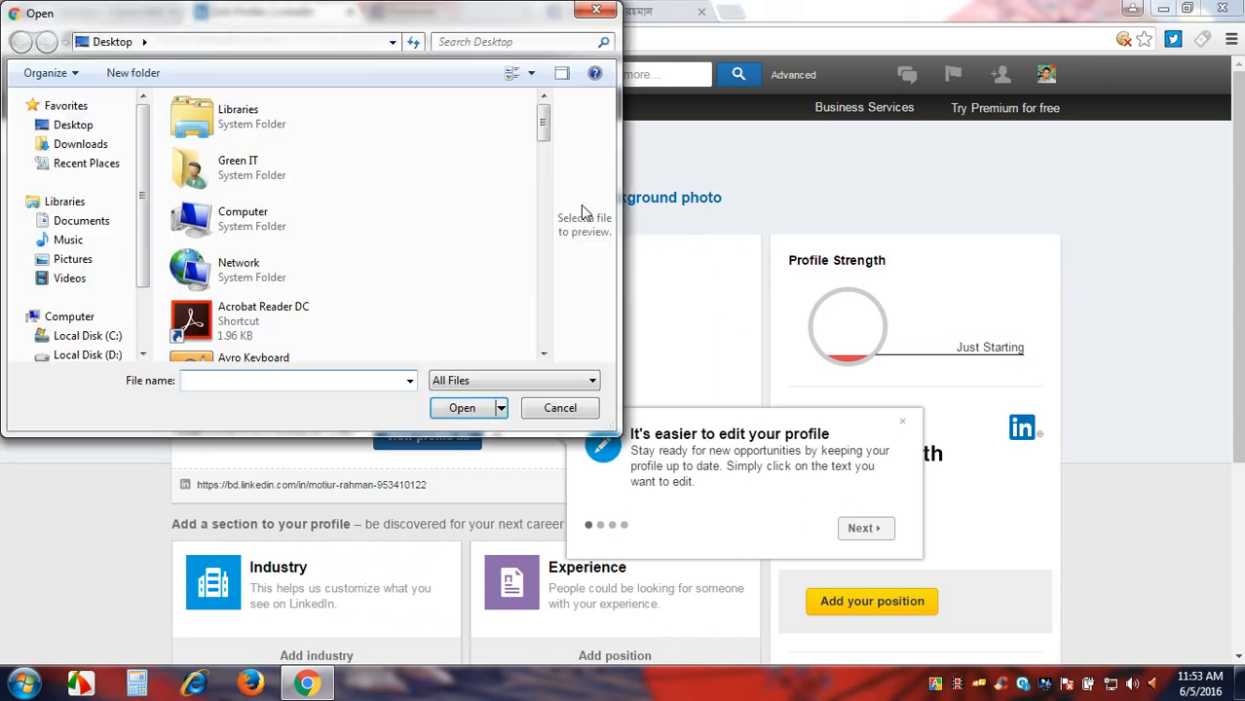
pyautogui.moveTo(543, 125); pyautogui.dragTo(516, 302)
pyautogui.doubleClick(311, 178)
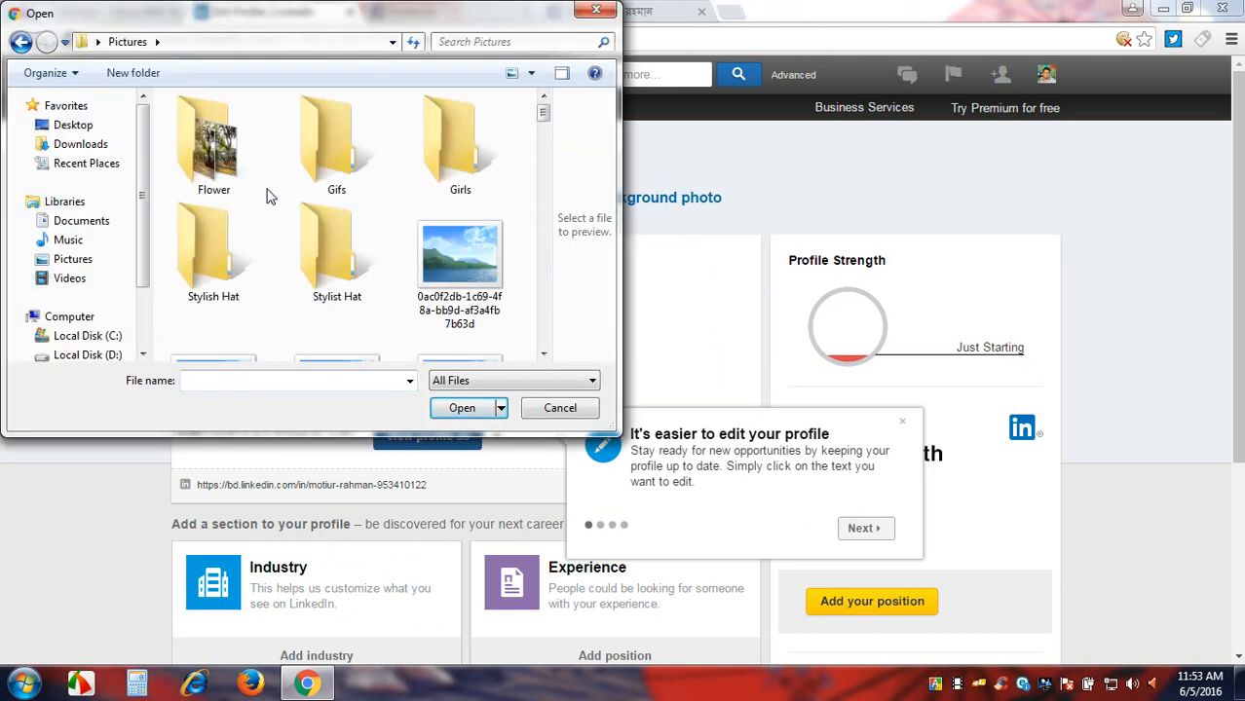
pyautogui.click(474, 283)
pyautogui.click(464, 409)
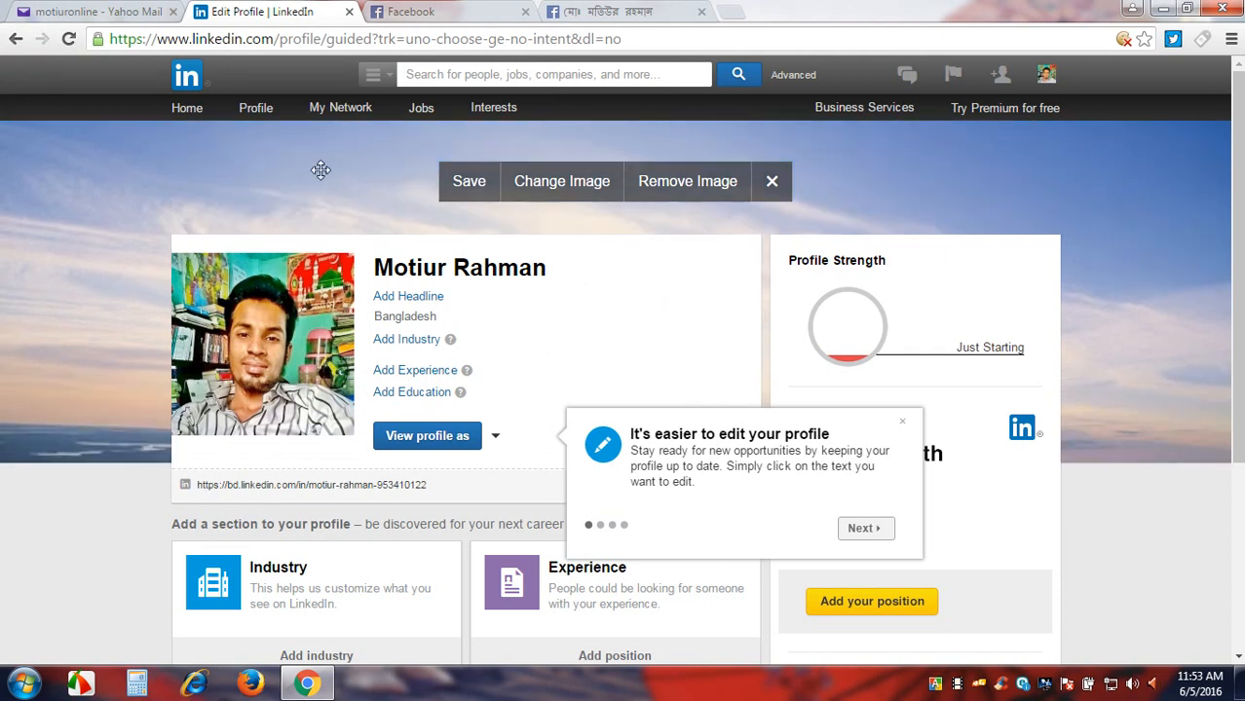
pyautogui.moveTo(251, 186); pyautogui.dragTo(183, 140)
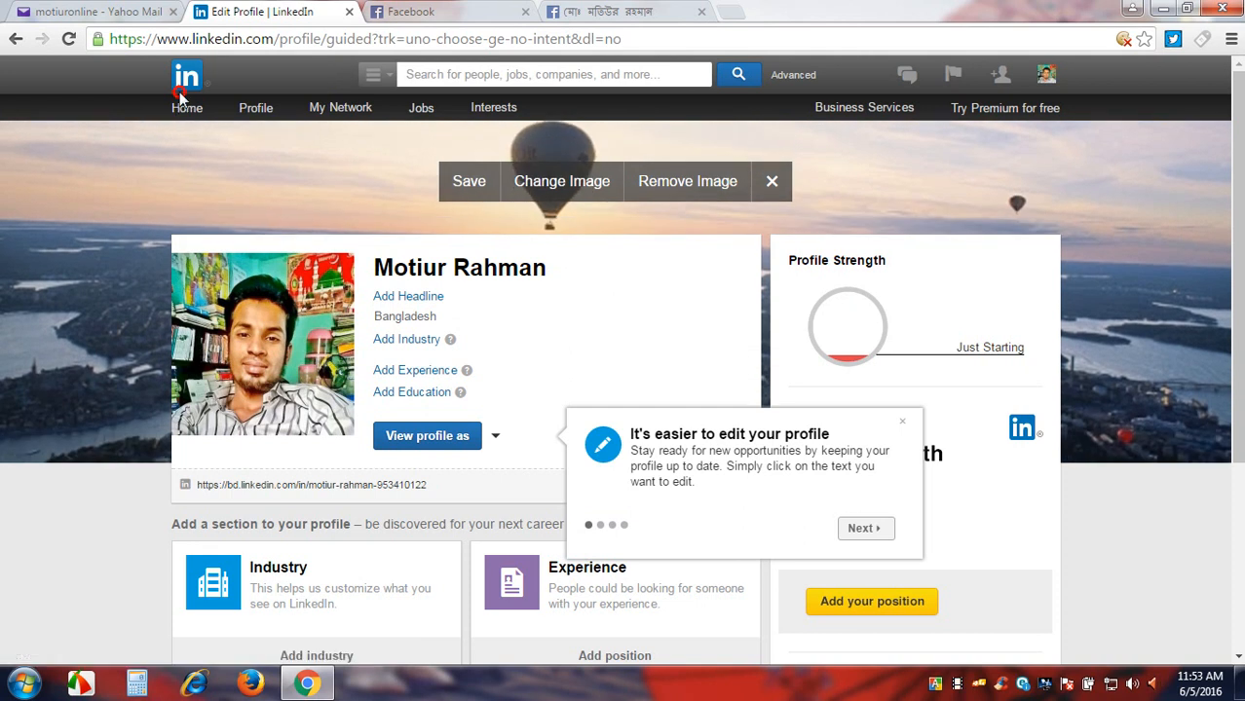
pyautogui.click(468, 181)
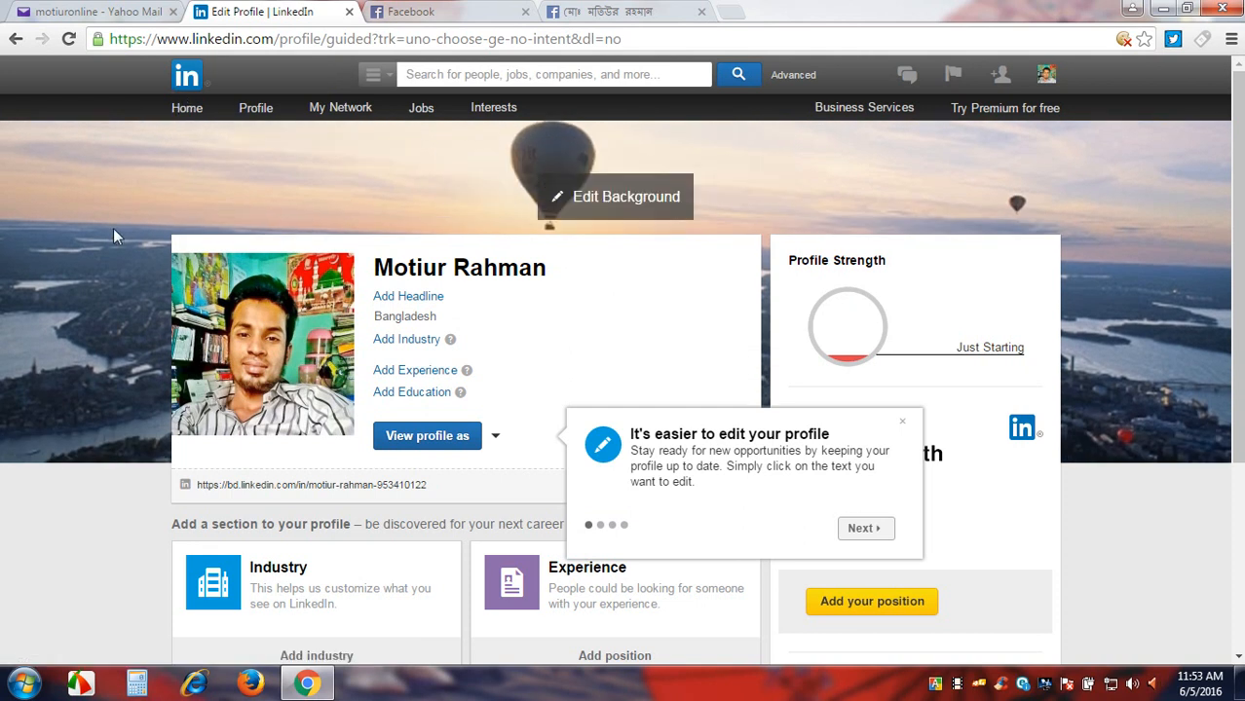
# Dismiss the profile editing tip and view the profile's recent activity.
pyautogui.scroll(-1, 1100, 440)
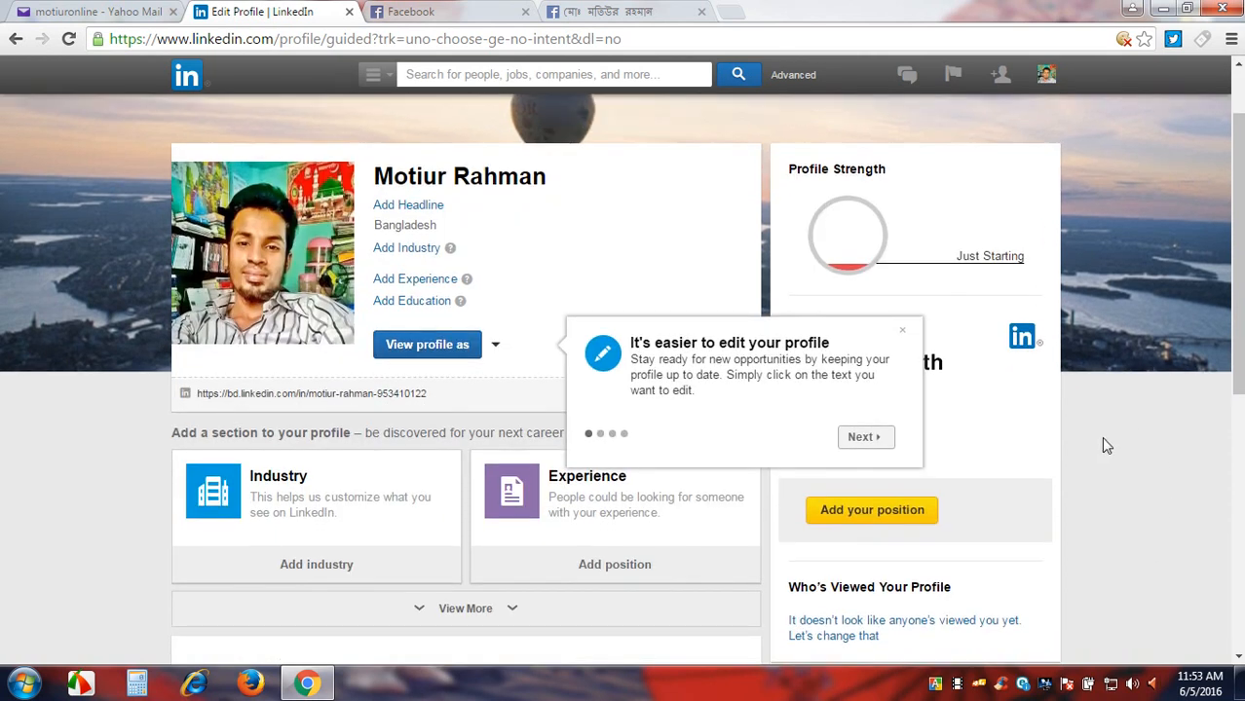
pyautogui.scroll(1, 1104, 445)
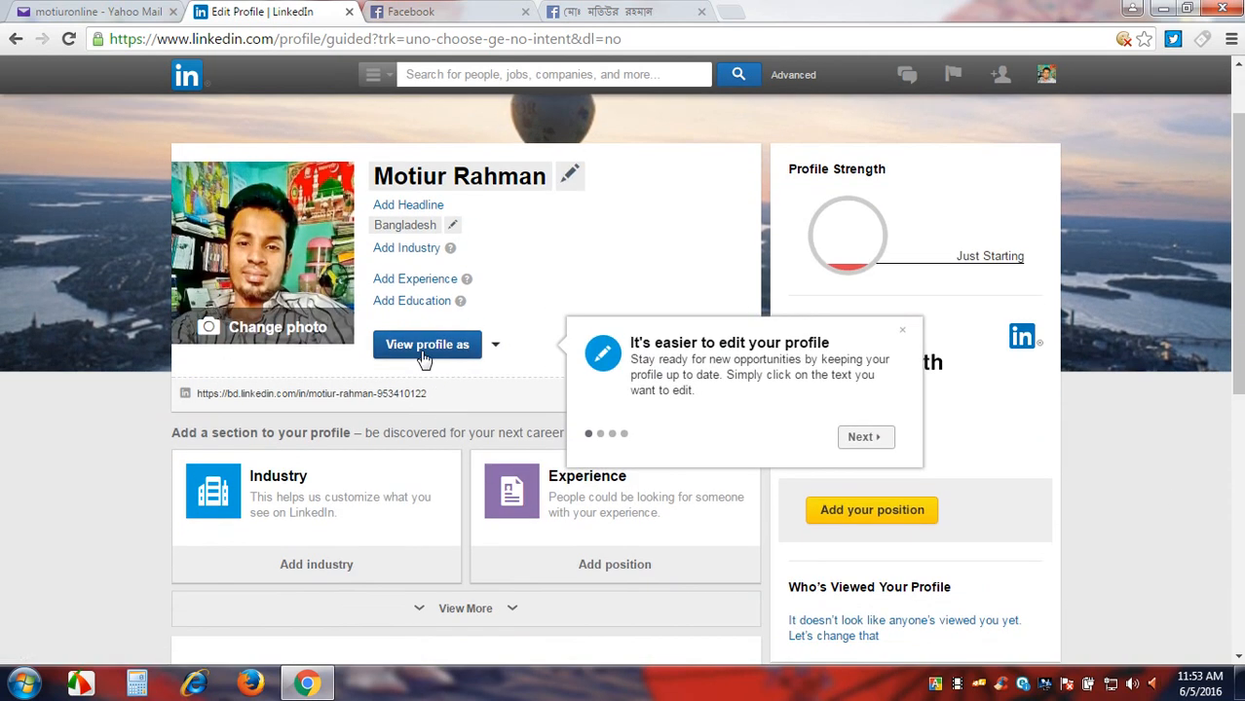
pyautogui.click(491, 349)
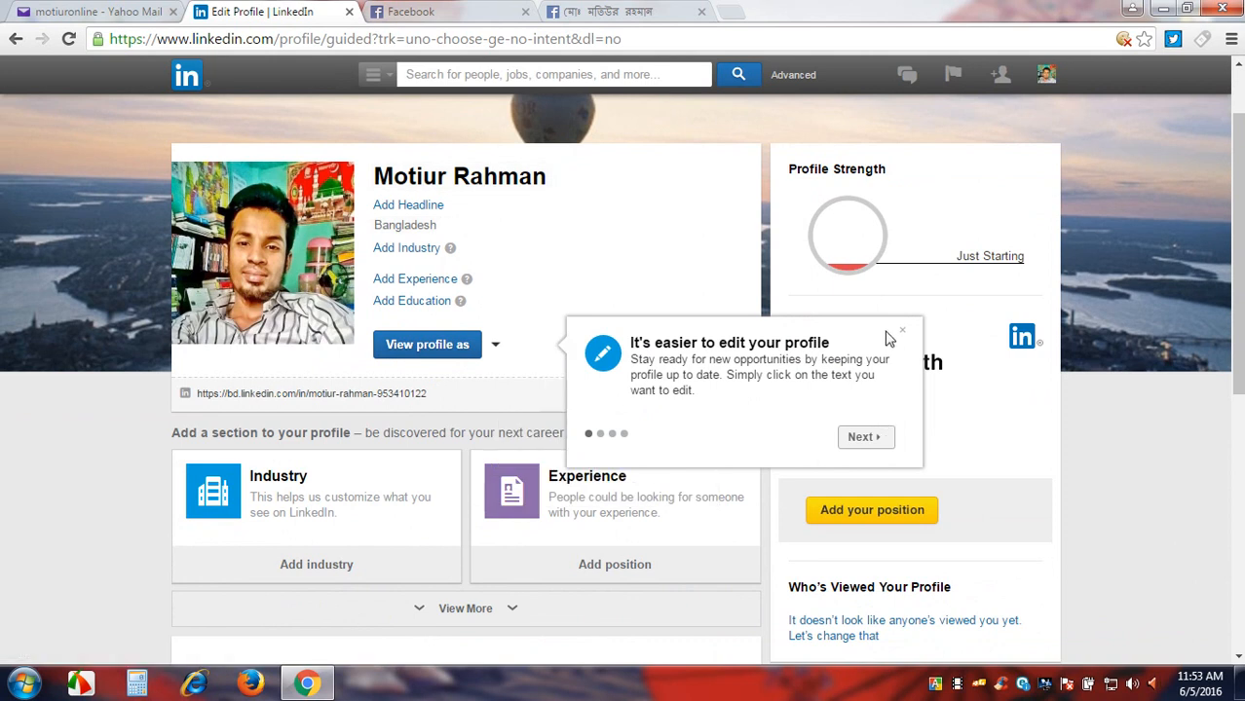
pyautogui.click(901, 331)
pyautogui.click(497, 346)
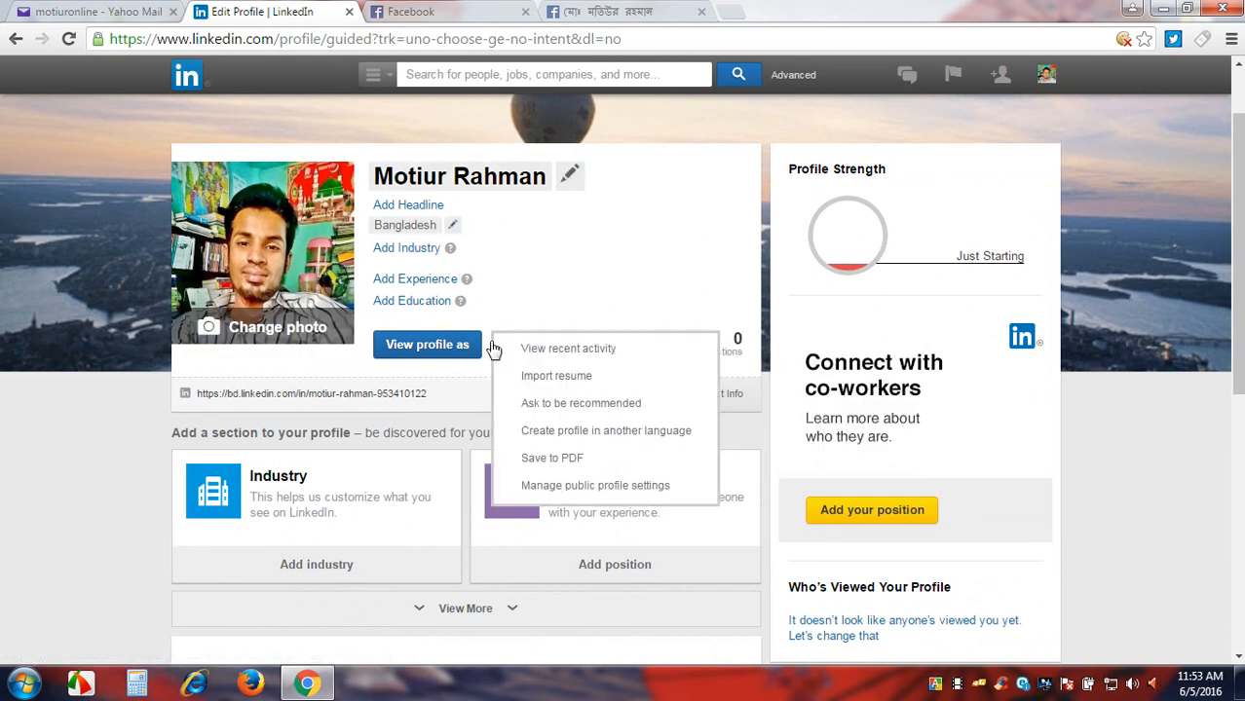
pyautogui.click(533, 358)
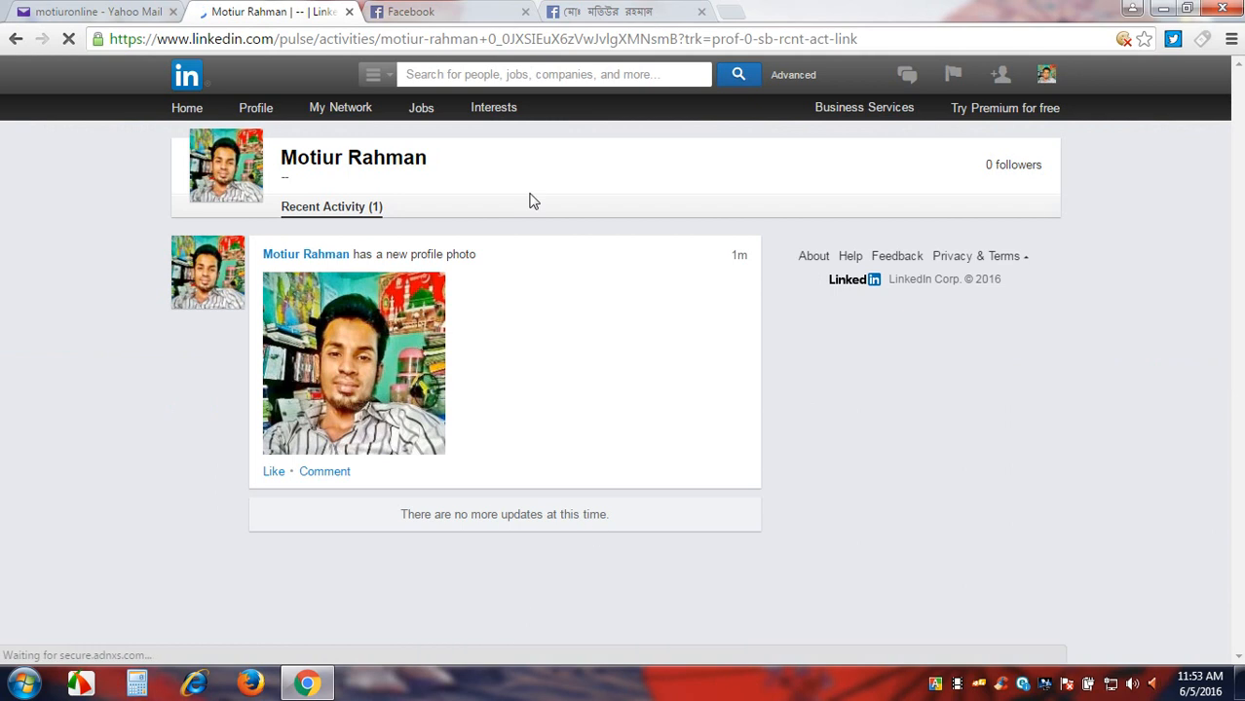
# Go to the home feed and like the post "Coding Interview Problem: Largest Rectangle in a Histogram".
pyautogui.click(186, 116)
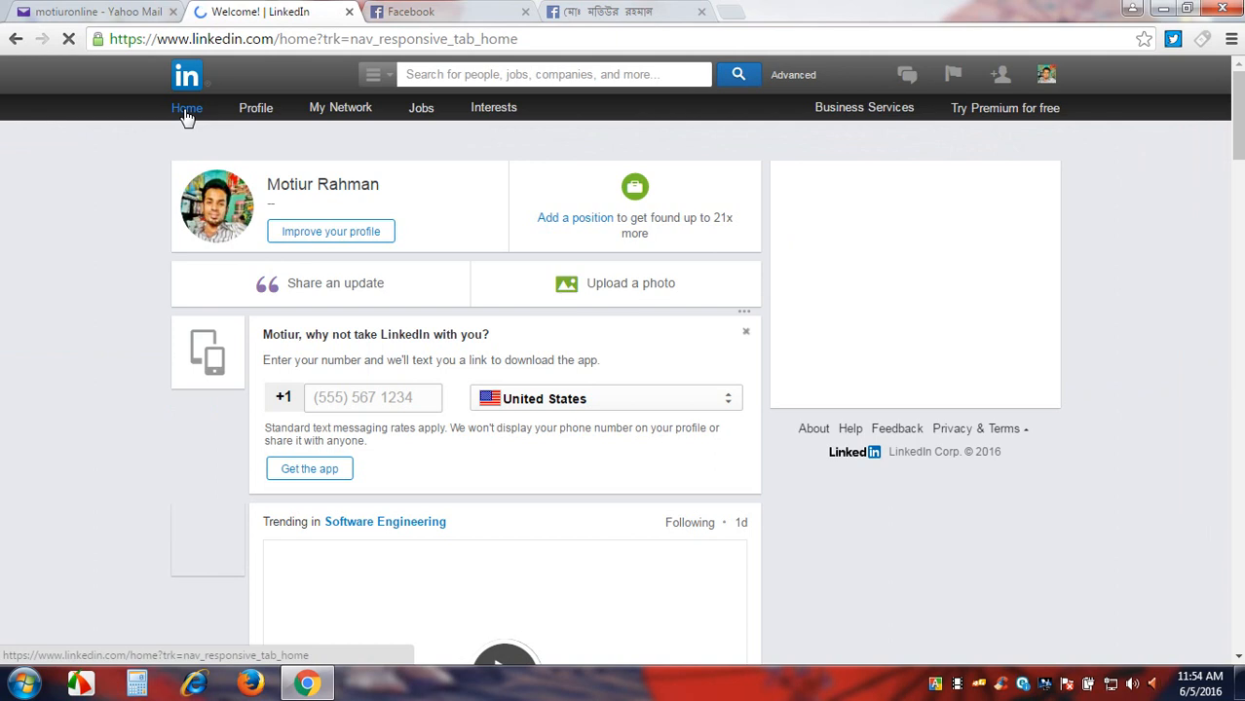
pyautogui.scroll(-3, 352, 389)
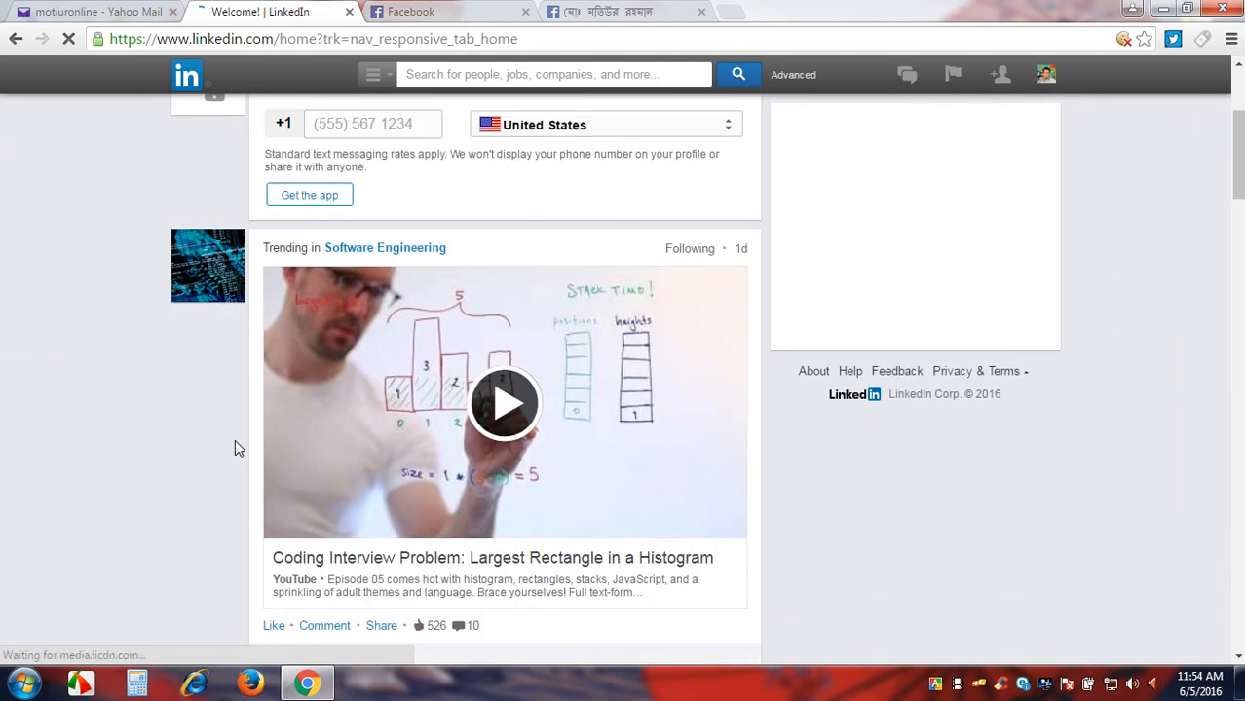
pyautogui.scroll(-3, 235, 444)
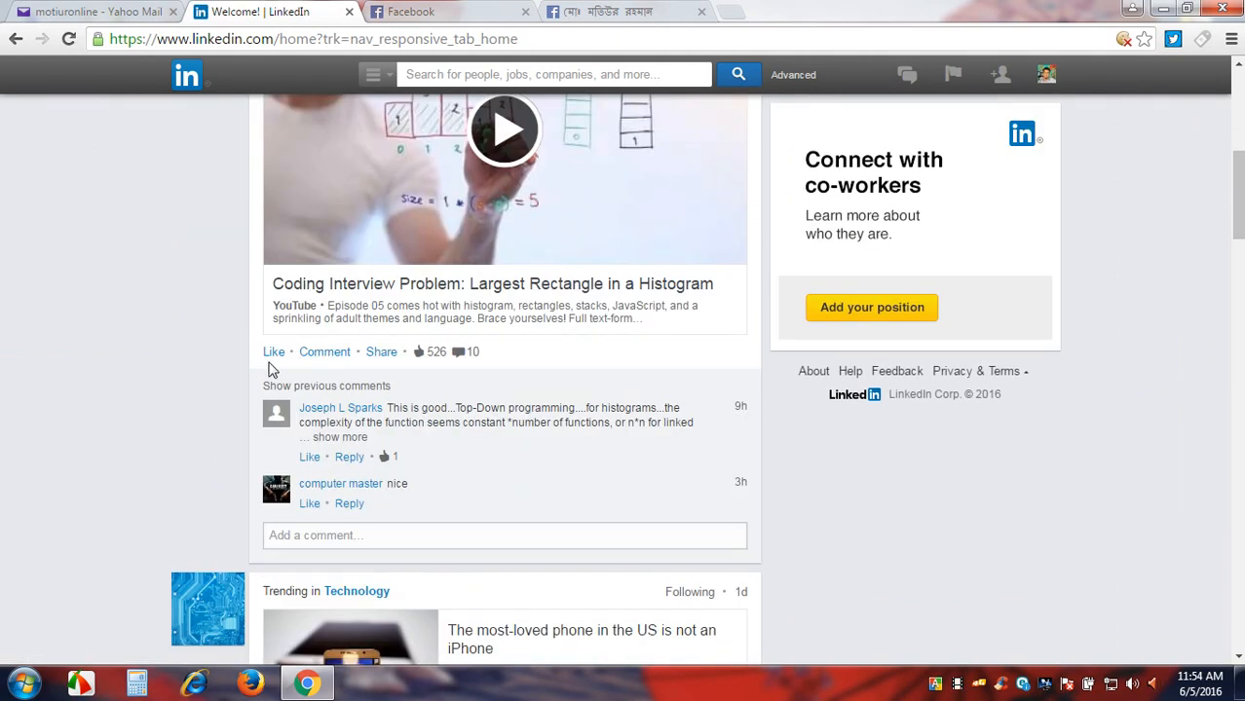
pyautogui.click(273, 352)
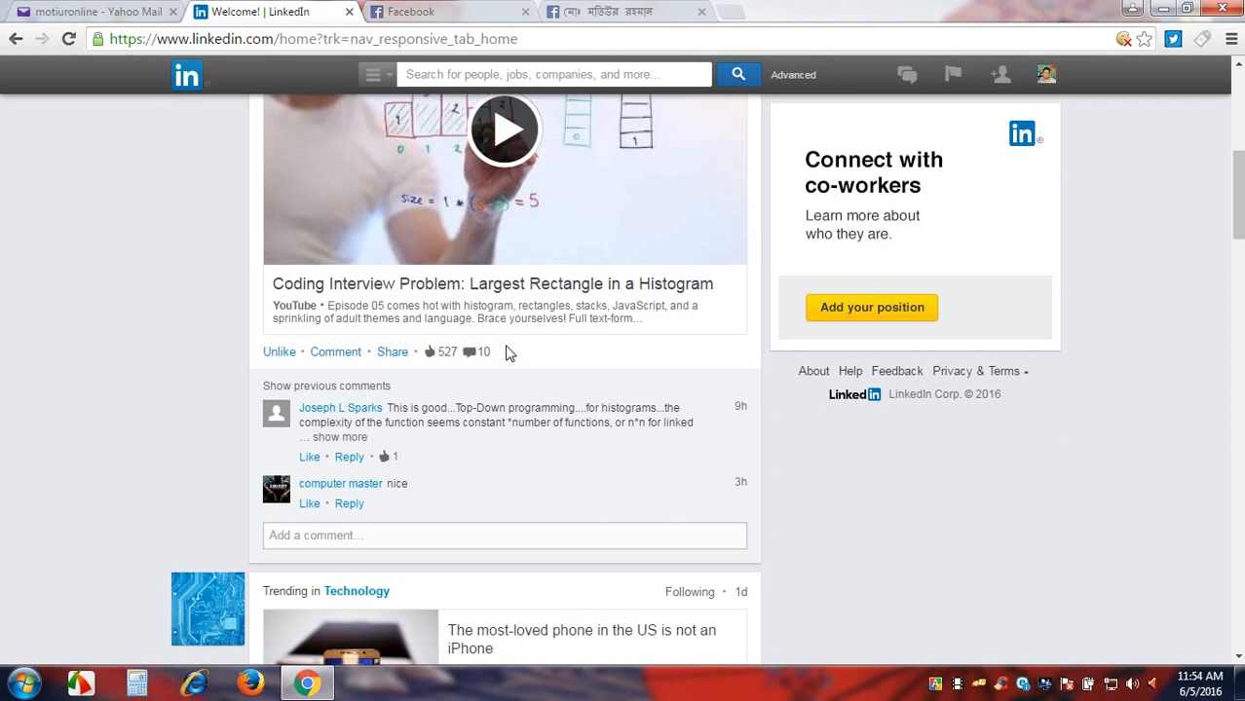
# Browse the trending posts in the home feed and open the composer for a new update.
pyautogui.scroll(-6, 505, 352)
pyautogui.scroll(-3, 395, 544)
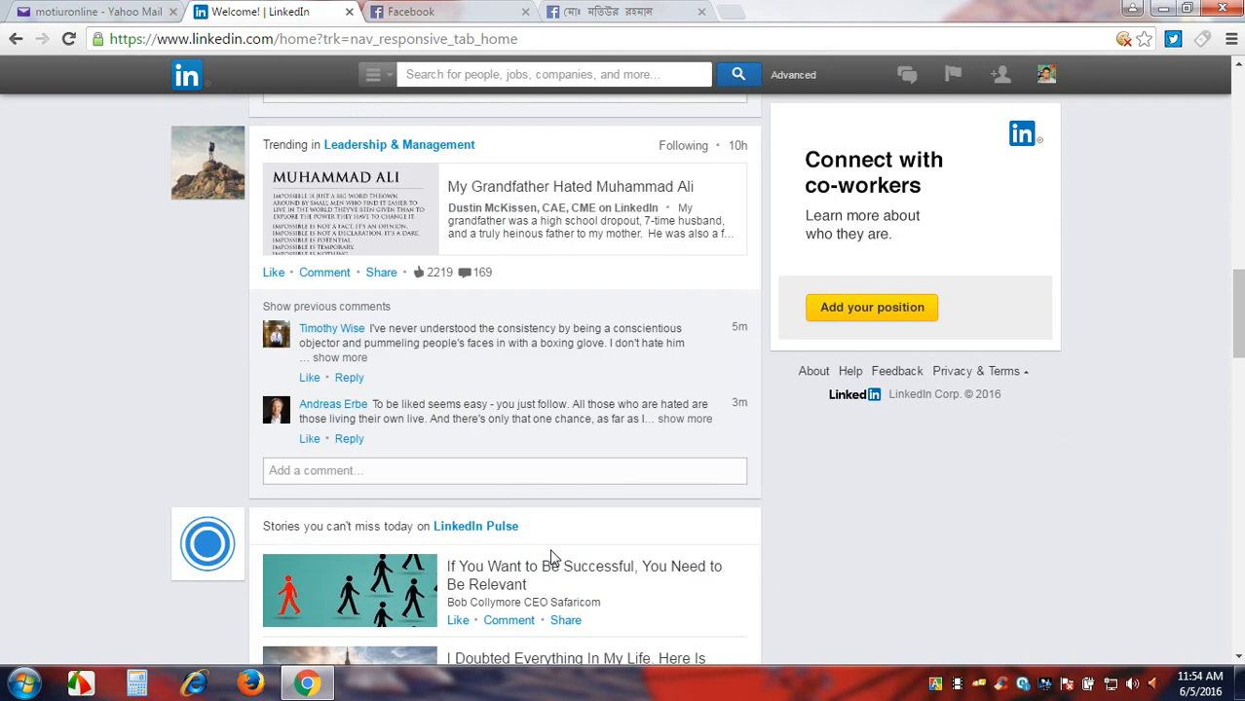
pyautogui.scroll(-8, 550, 557)
pyautogui.scroll(9, 333, 410)
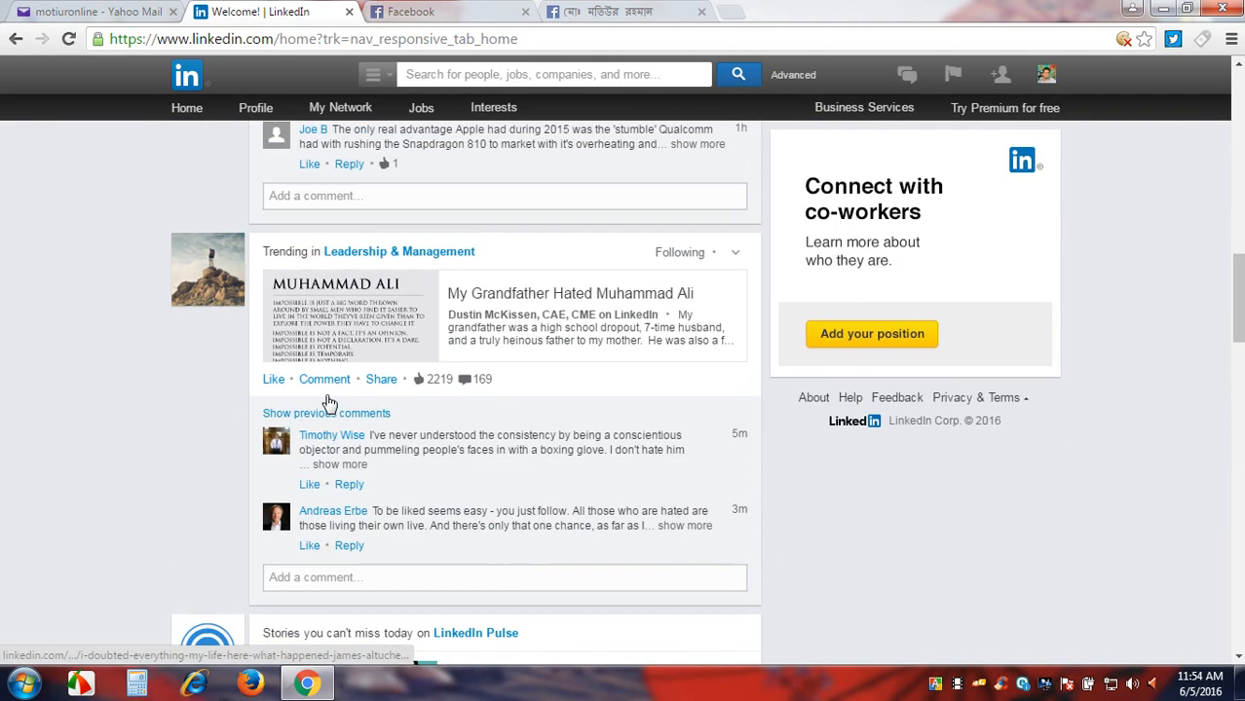
pyautogui.scroll(10, 331, 399)
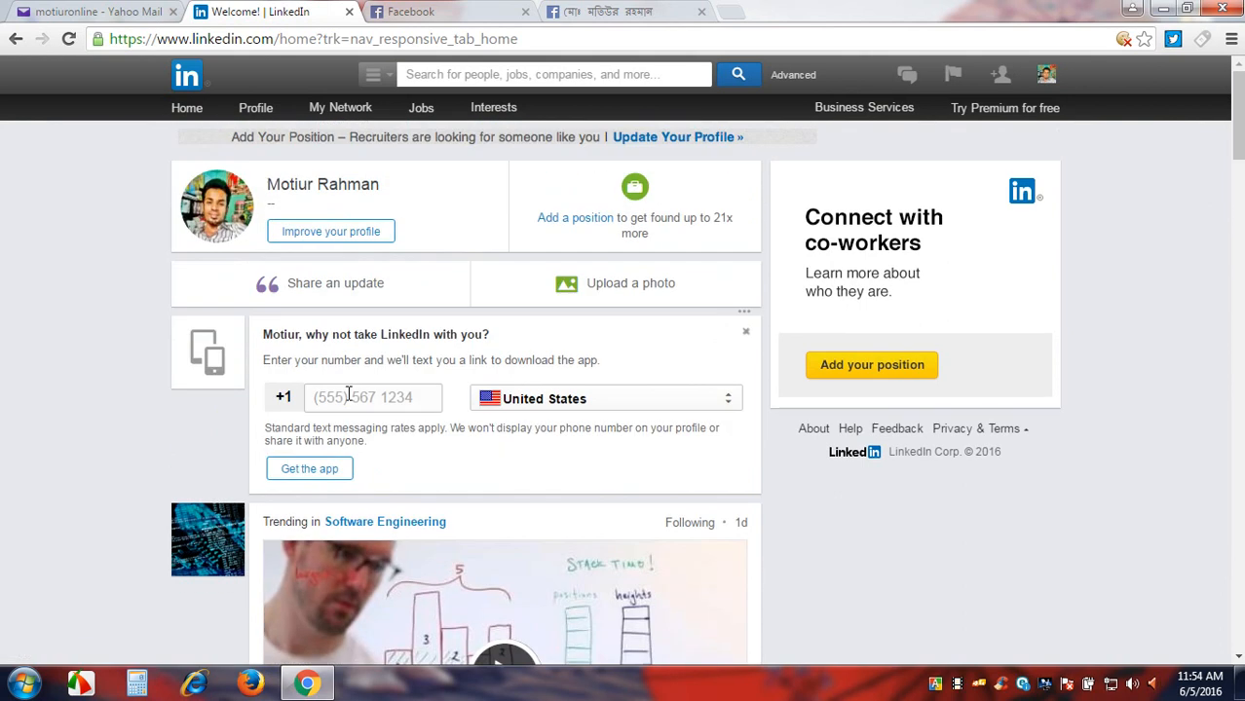
pyautogui.click(371, 285)
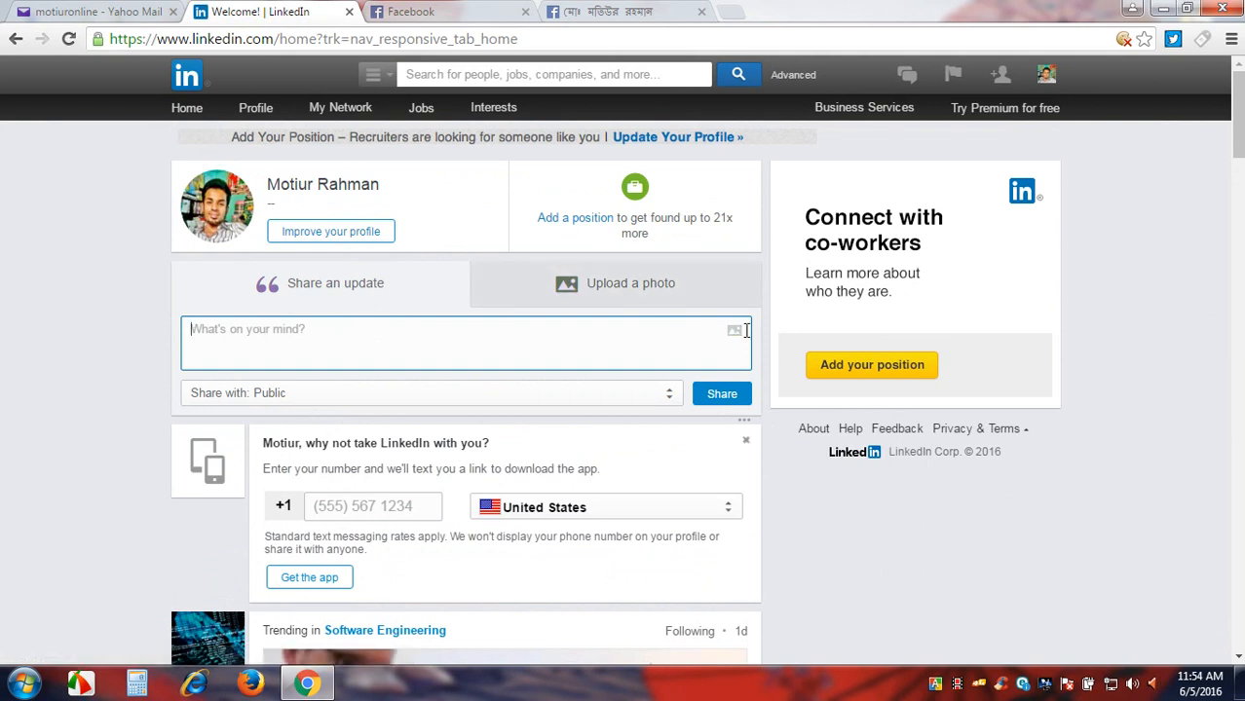
# Attach the image 2016-06-02_130751 from the Pictures folder to the update.
pyautogui.click(594, 288)
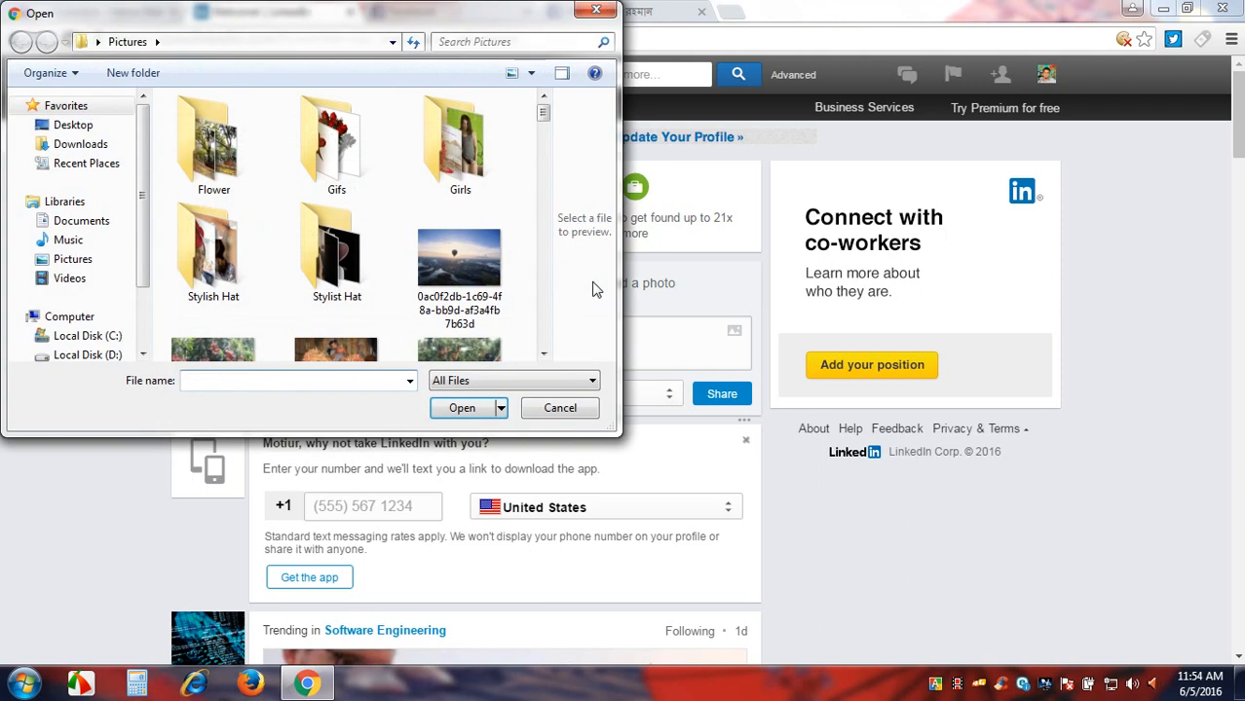
pyautogui.click(542, 128)
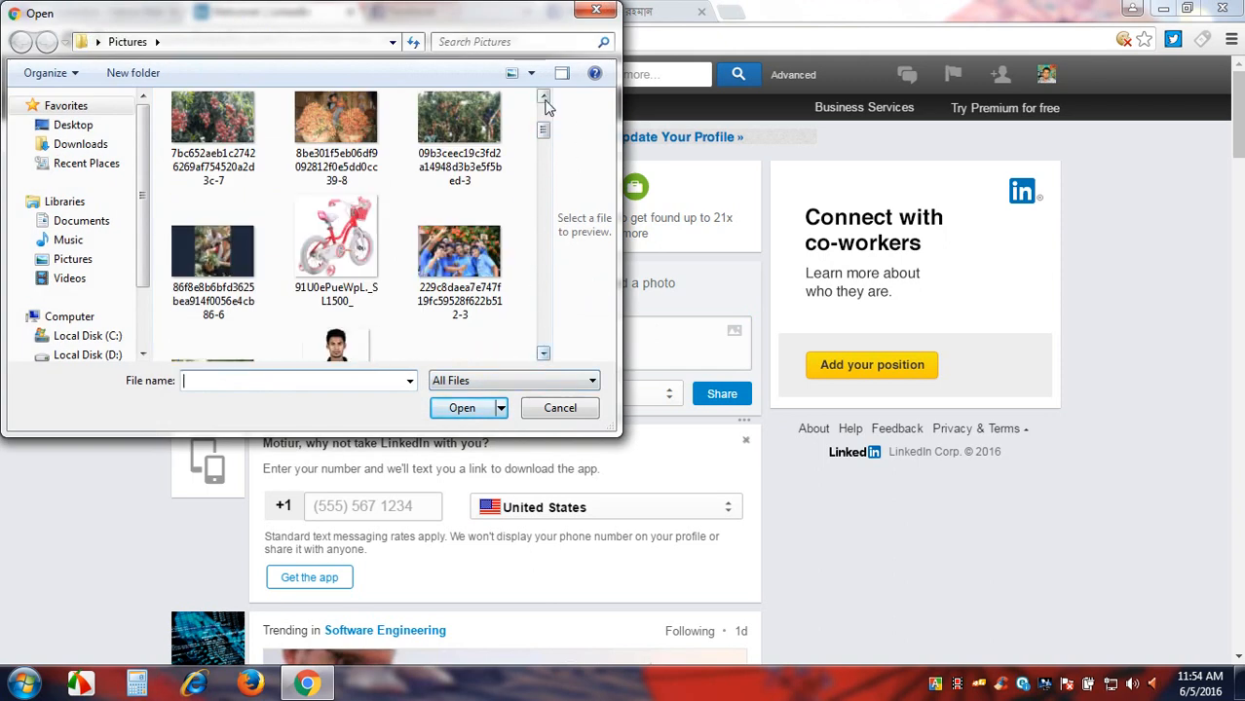
pyautogui.click(544, 96)
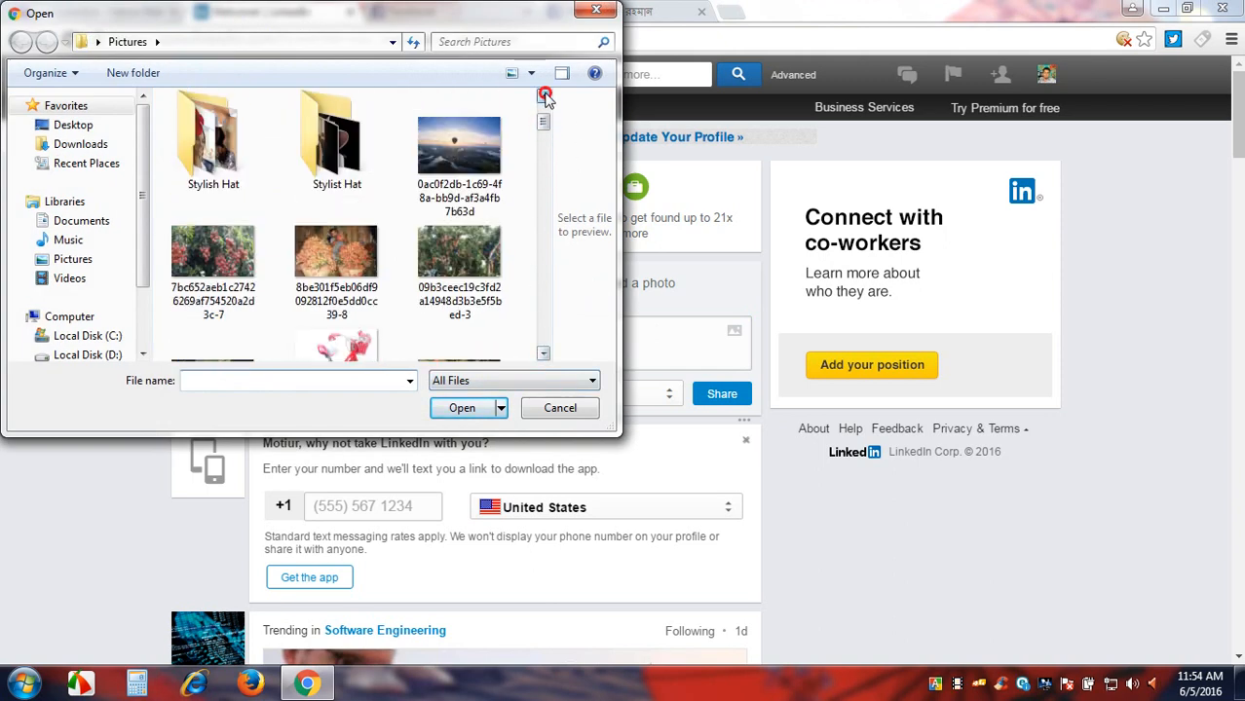
pyautogui.click(544, 355)
pyautogui.click(543, 354)
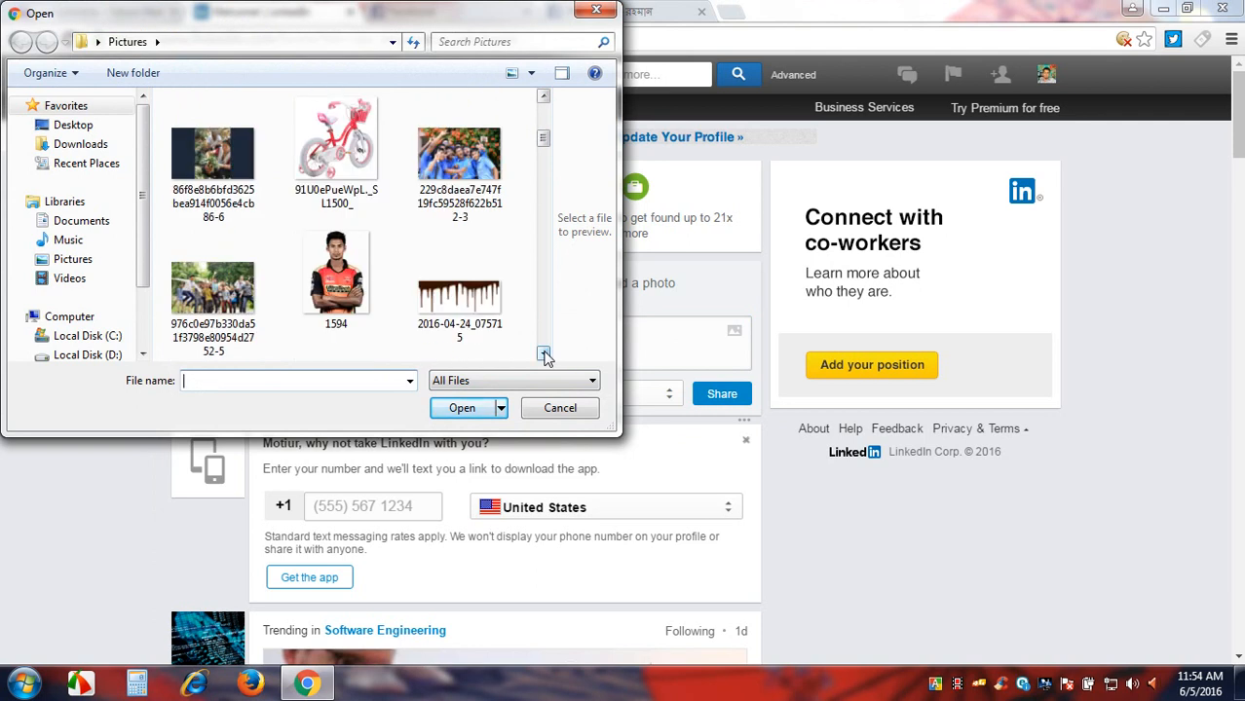
pyautogui.click(544, 354)
pyautogui.click(543, 355)
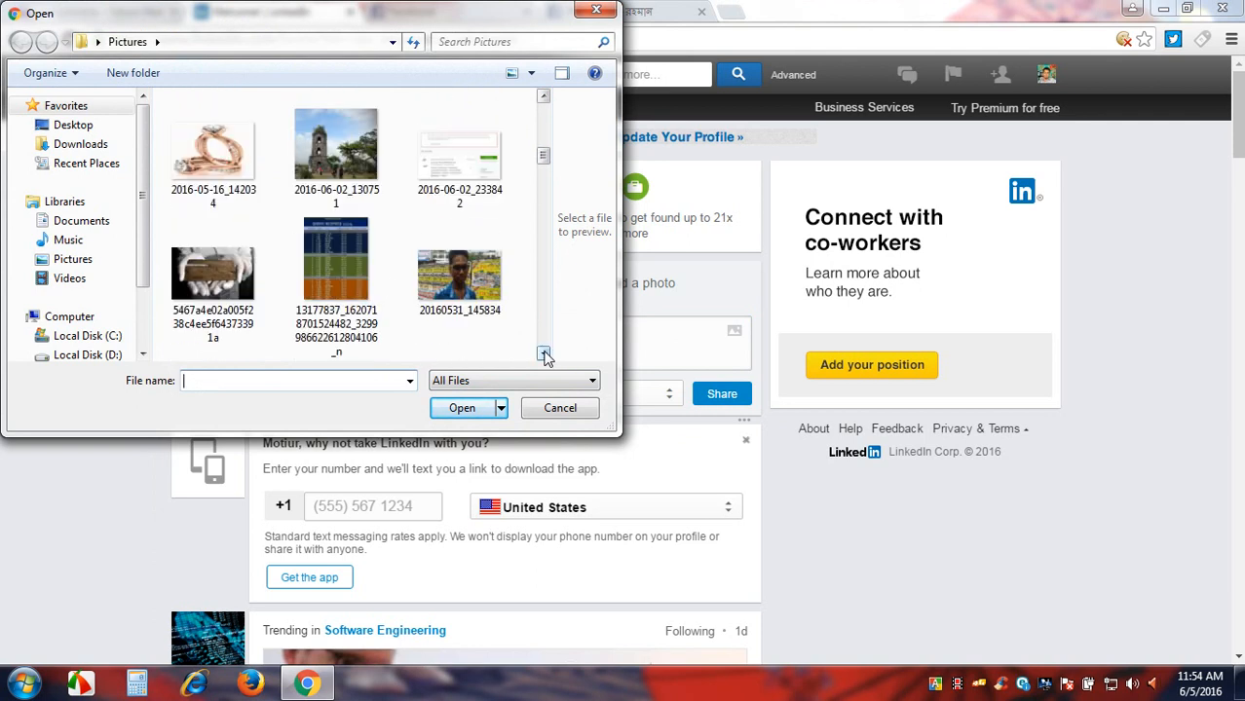
pyautogui.click(358, 160)
pyautogui.click(472, 408)
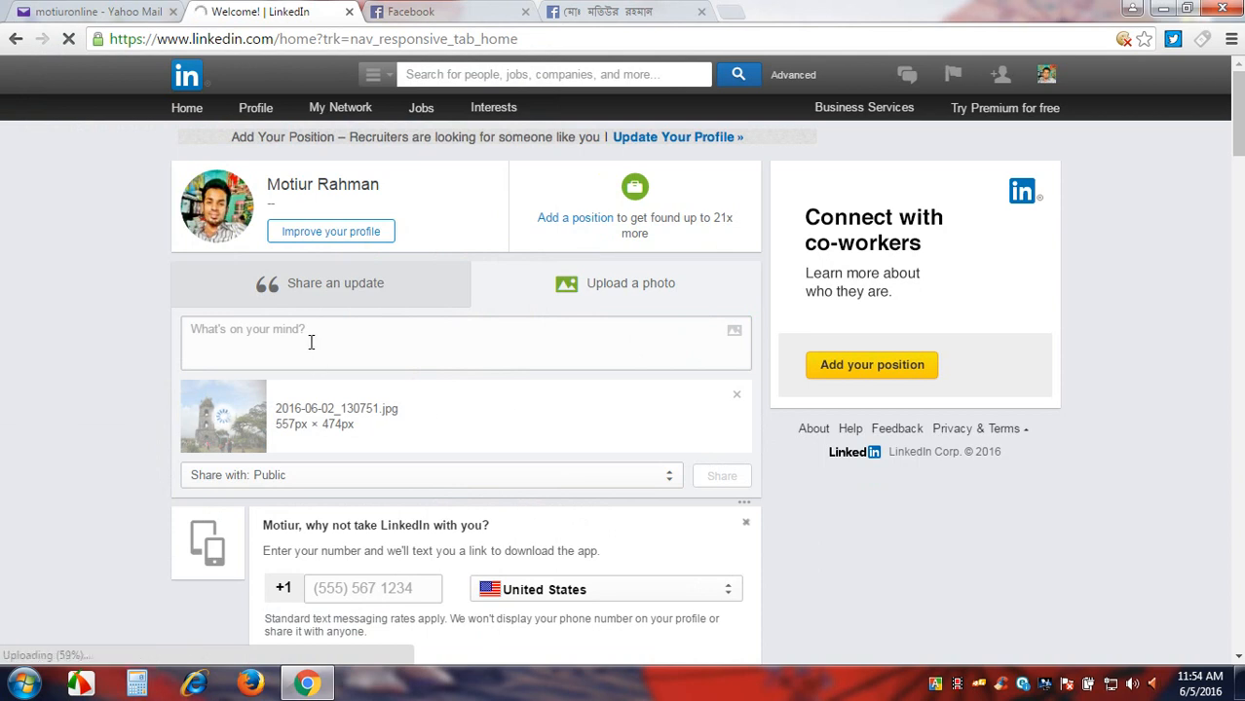
# Share the photo update publicly without a caption and look over the published post in the feed.
pyautogui.click(311, 342)
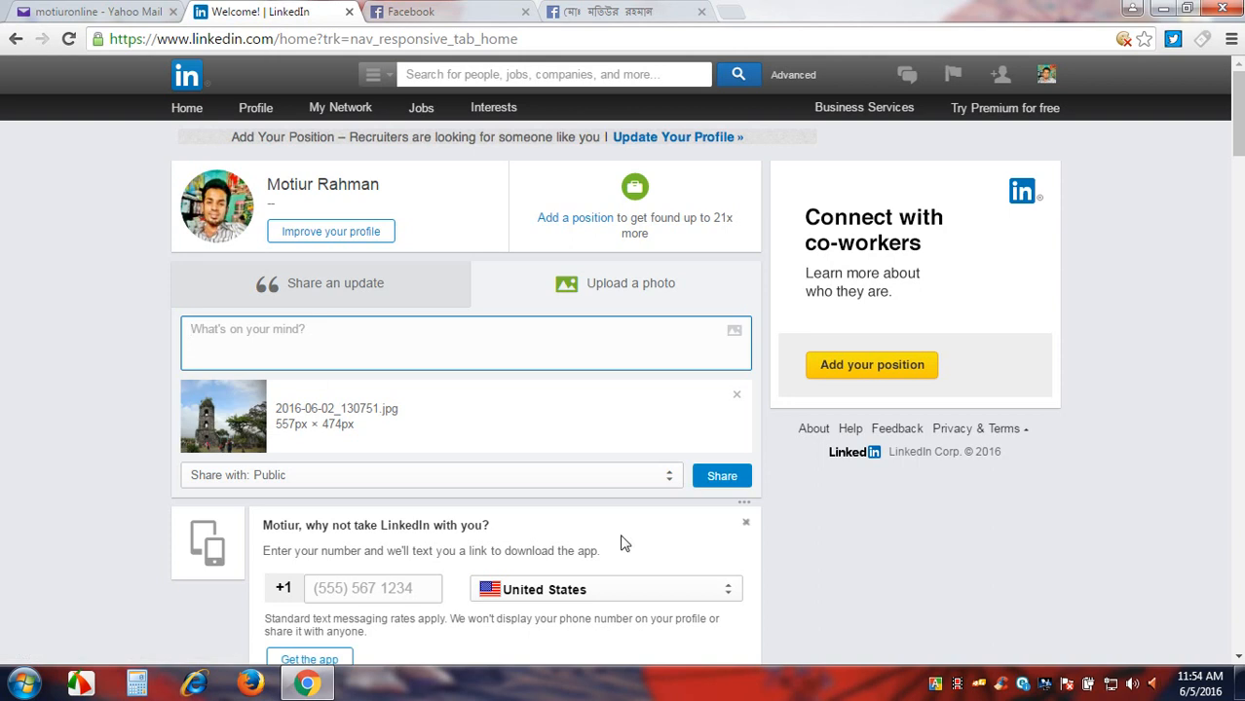
pyautogui.click(718, 475)
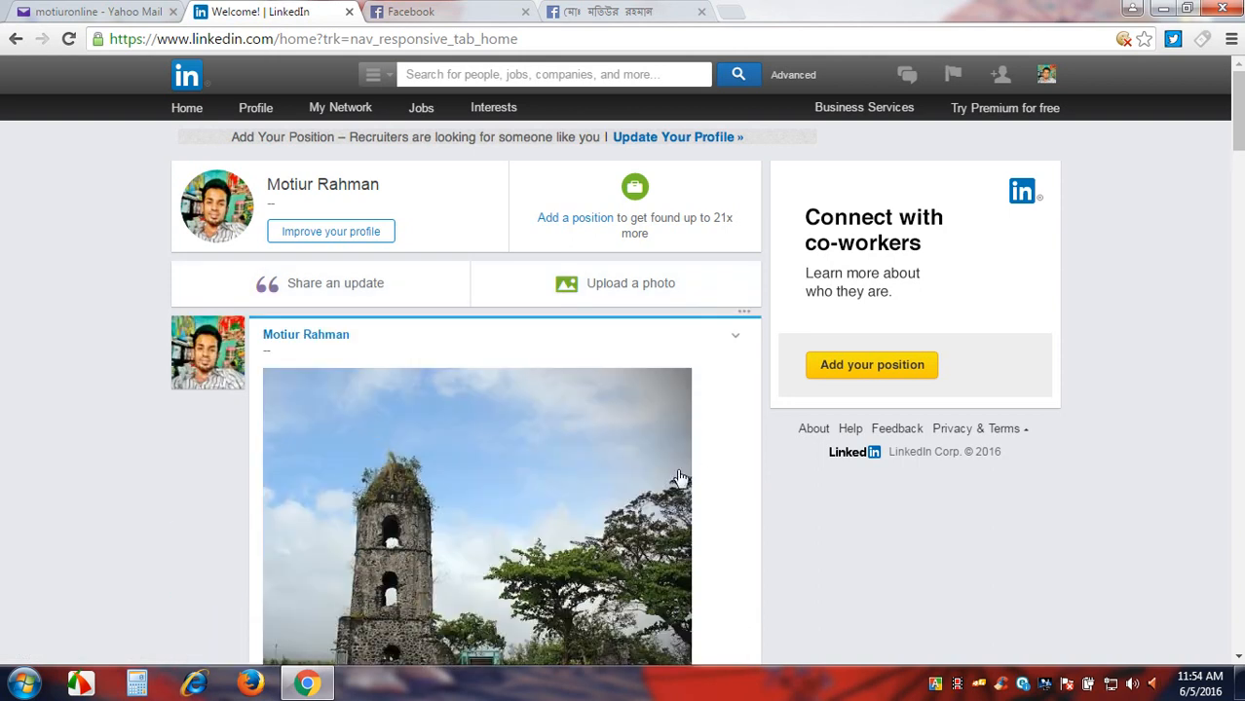
pyautogui.scroll(-2, 650, 487)
pyautogui.scroll(-3, 628, 487)
pyautogui.scroll(2, 625, 486)
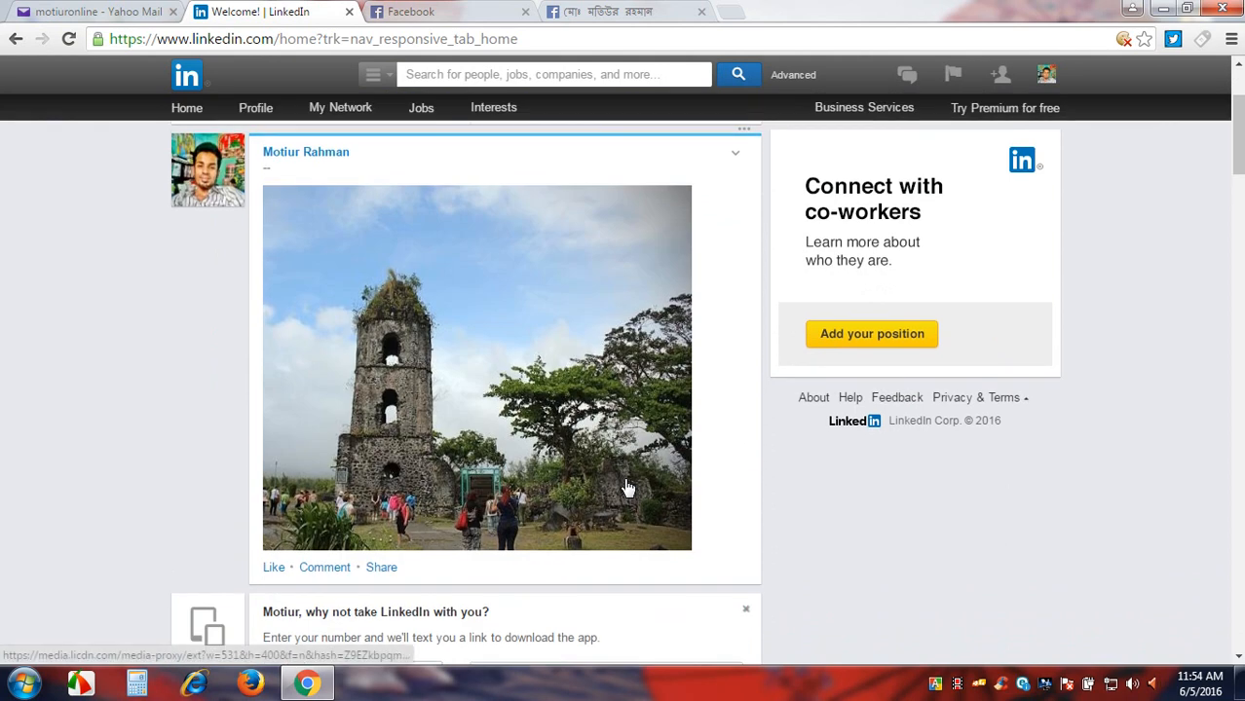
pyautogui.scroll(-4, 623, 487)
pyautogui.scroll(-2, 624, 487)
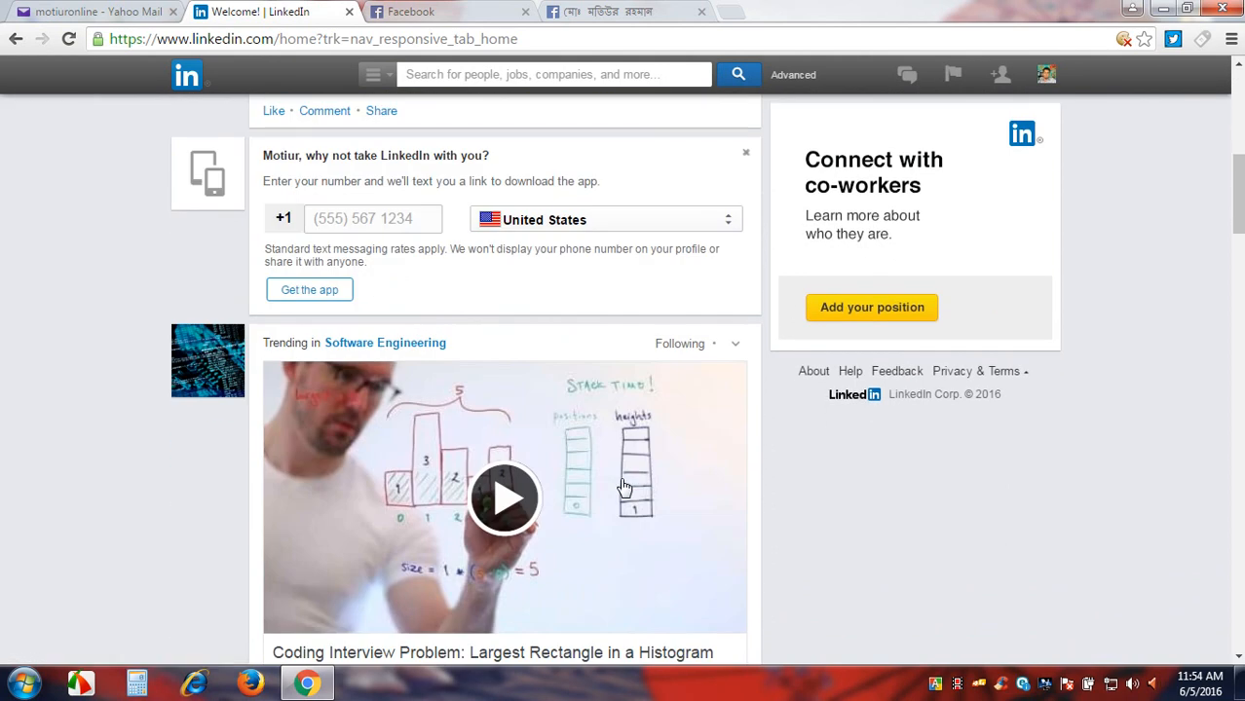
pyautogui.scroll(1, 613, 482)
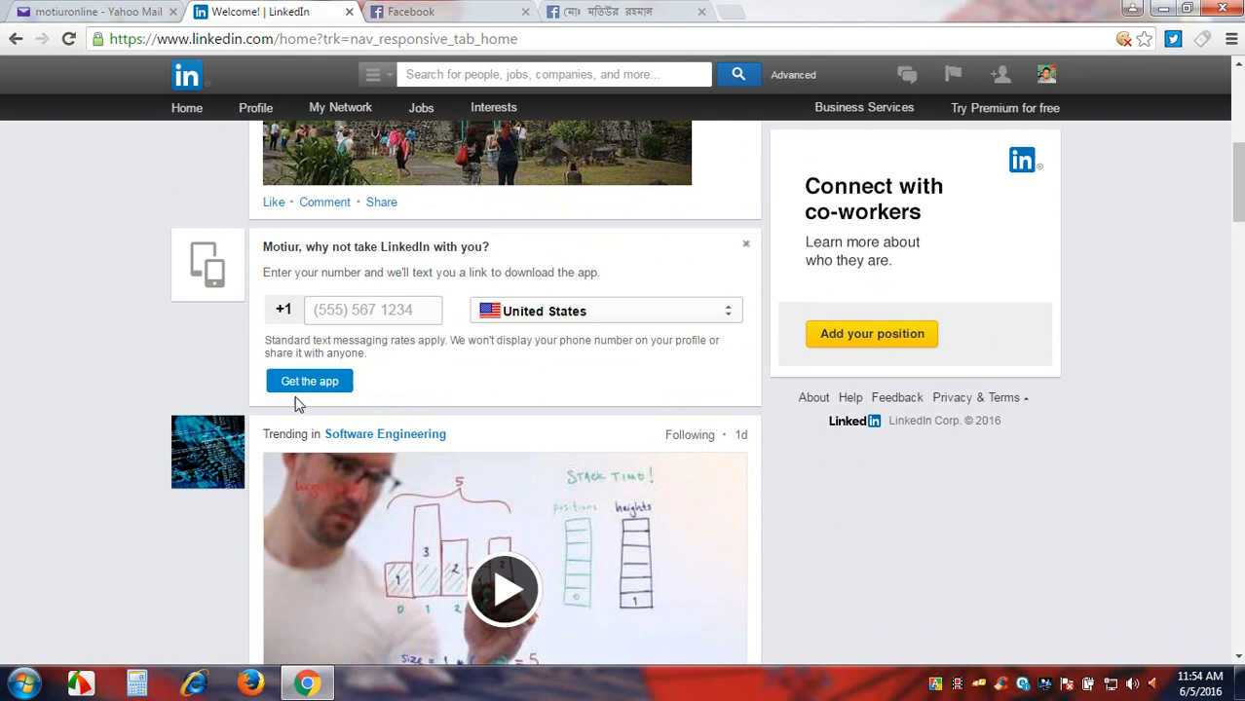
pyautogui.scroll(5, 291, 408)
pyautogui.scroll(1, 290, 407)
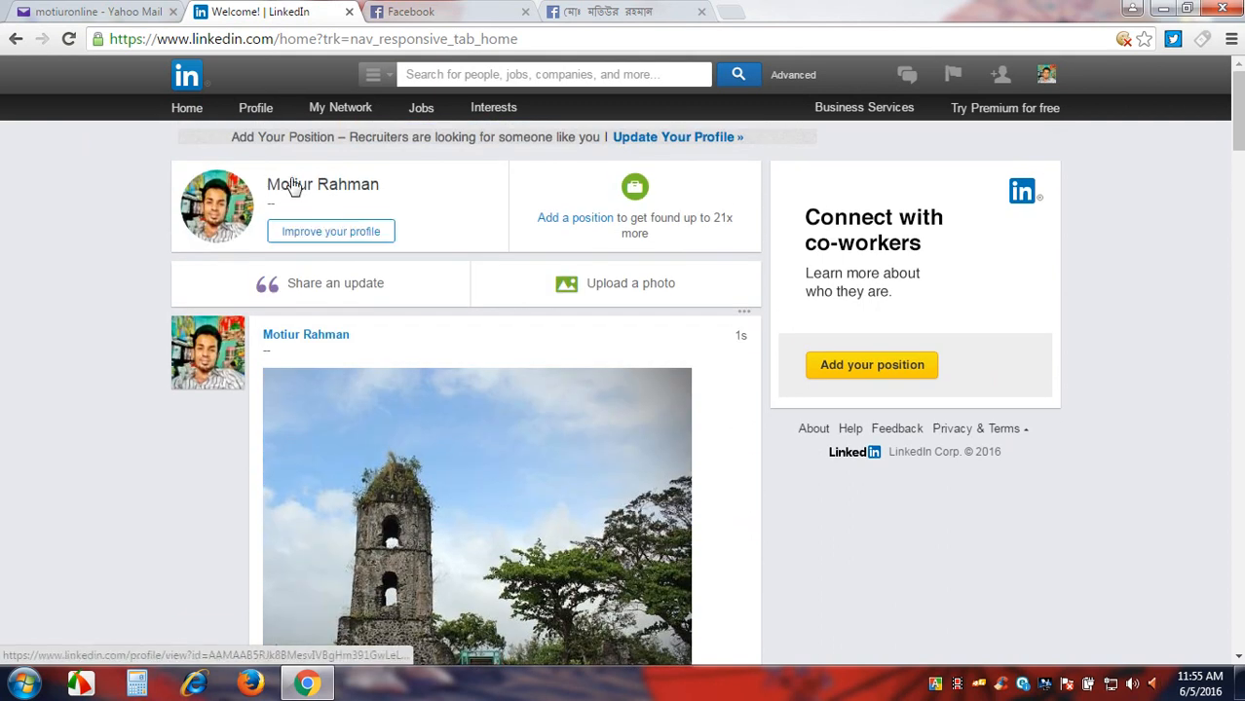
# Reload the home feed and examine its sharing options, app download prompt and trending posts.
pyautogui.click(187, 108)
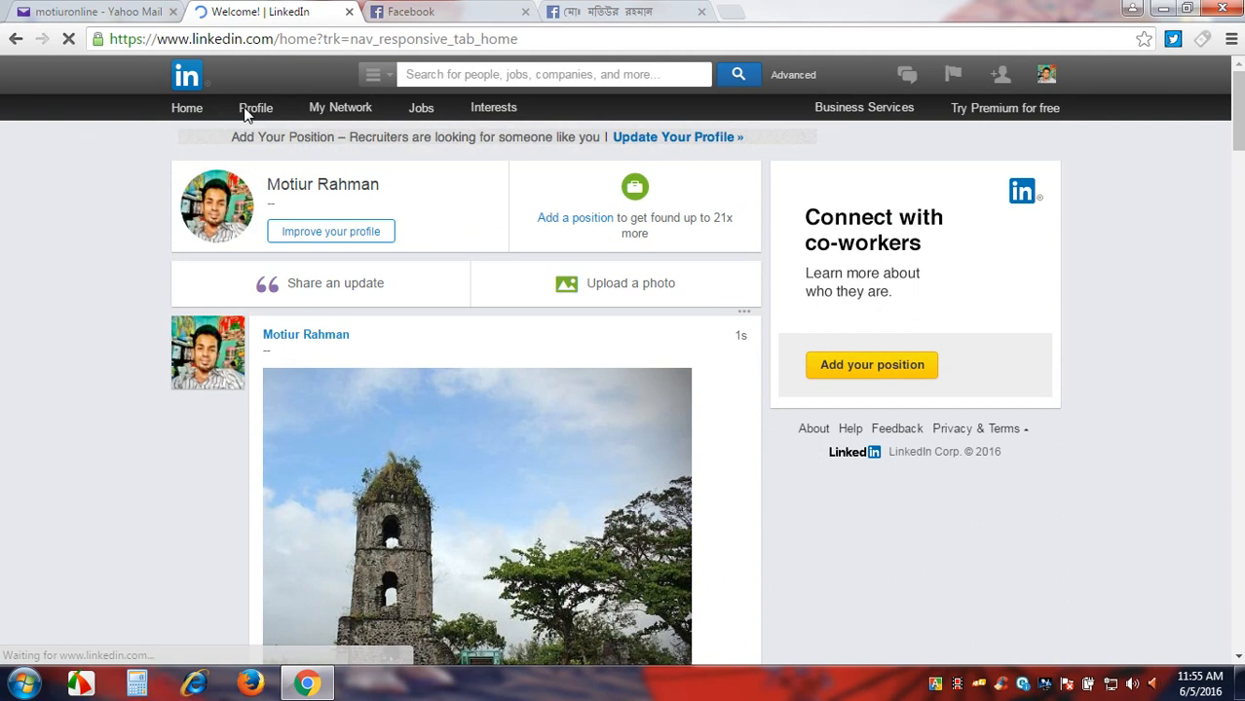
pyautogui.moveTo(246, 109)
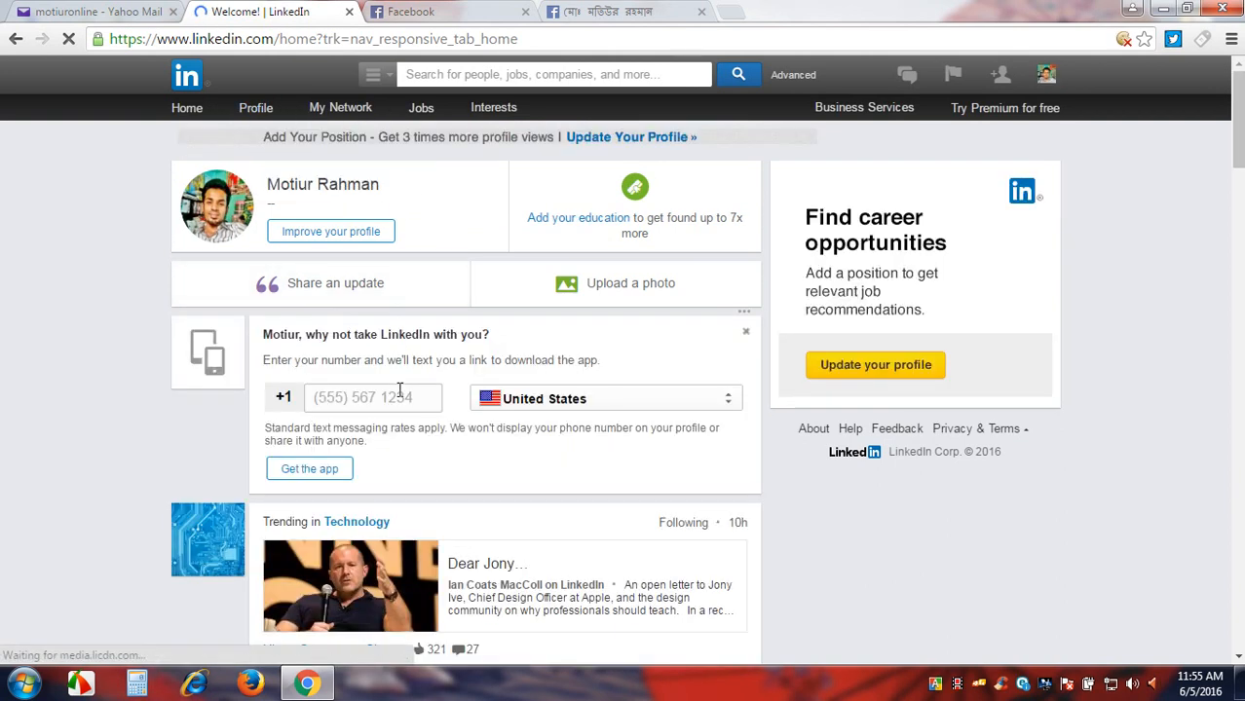
pyautogui.scroll(-2, 400, 391)
pyautogui.scroll(2, 397, 394)
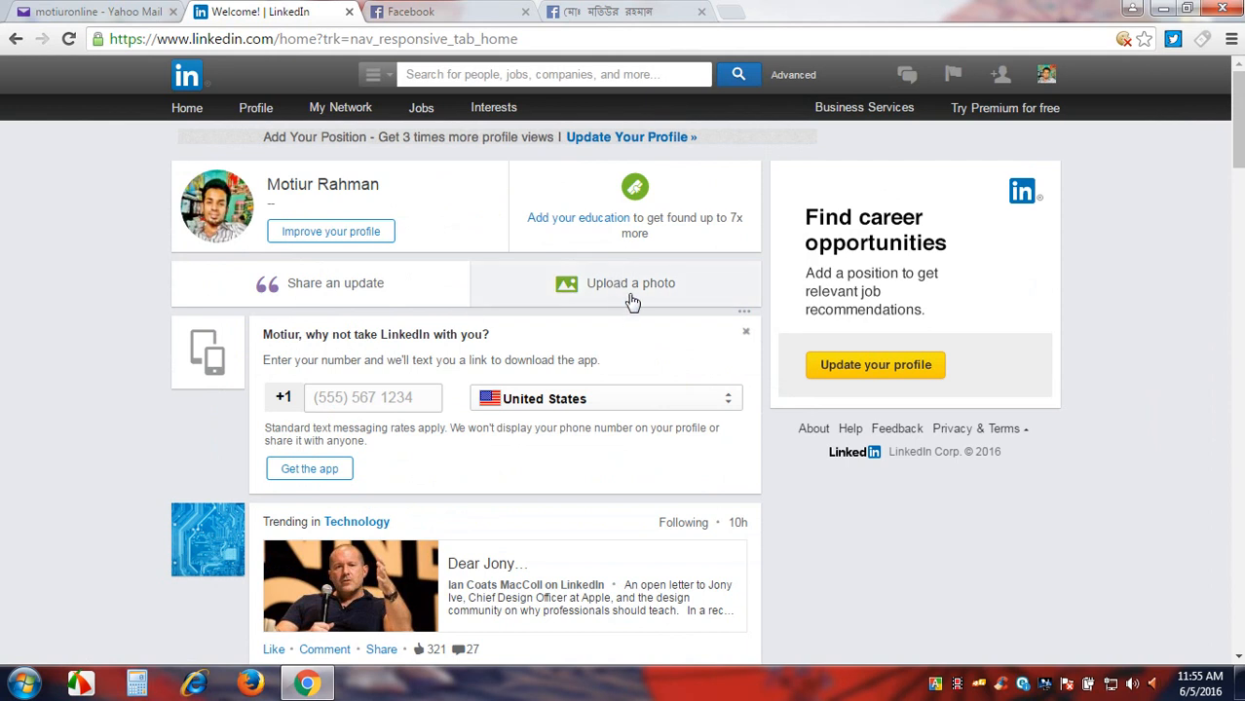
pyautogui.scroll(-2, 662, 311)
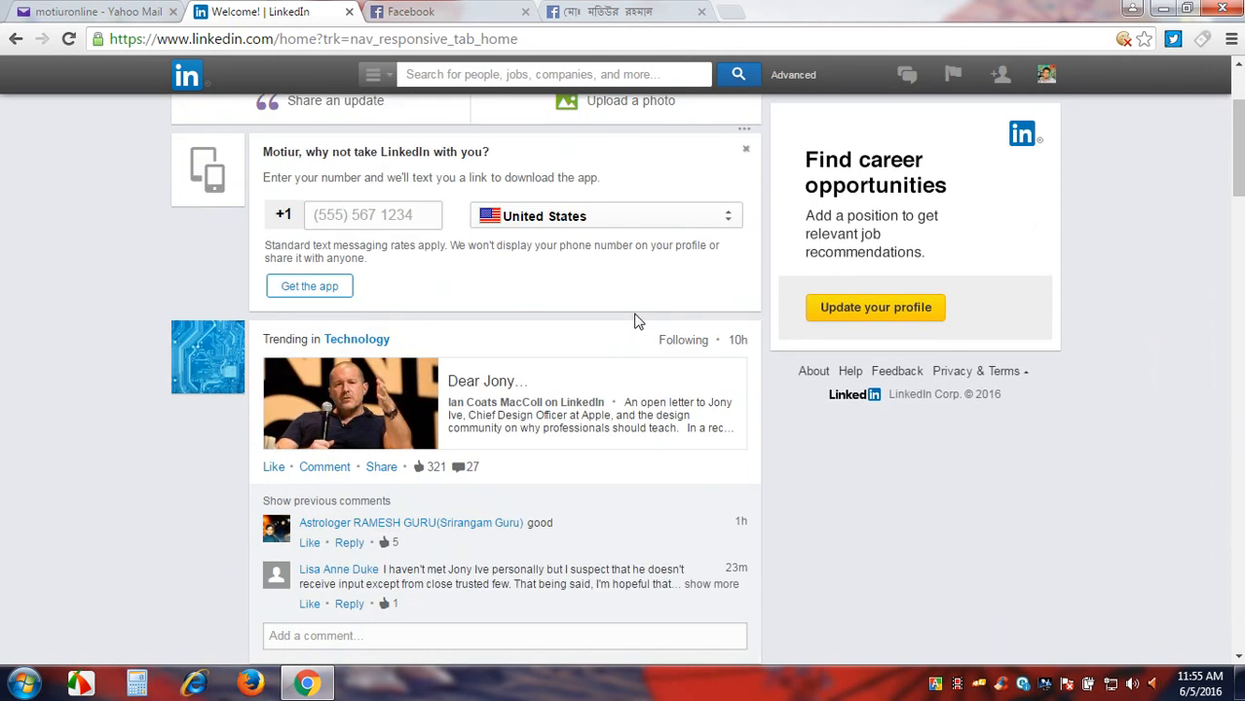
pyautogui.scroll(2, 637, 322)
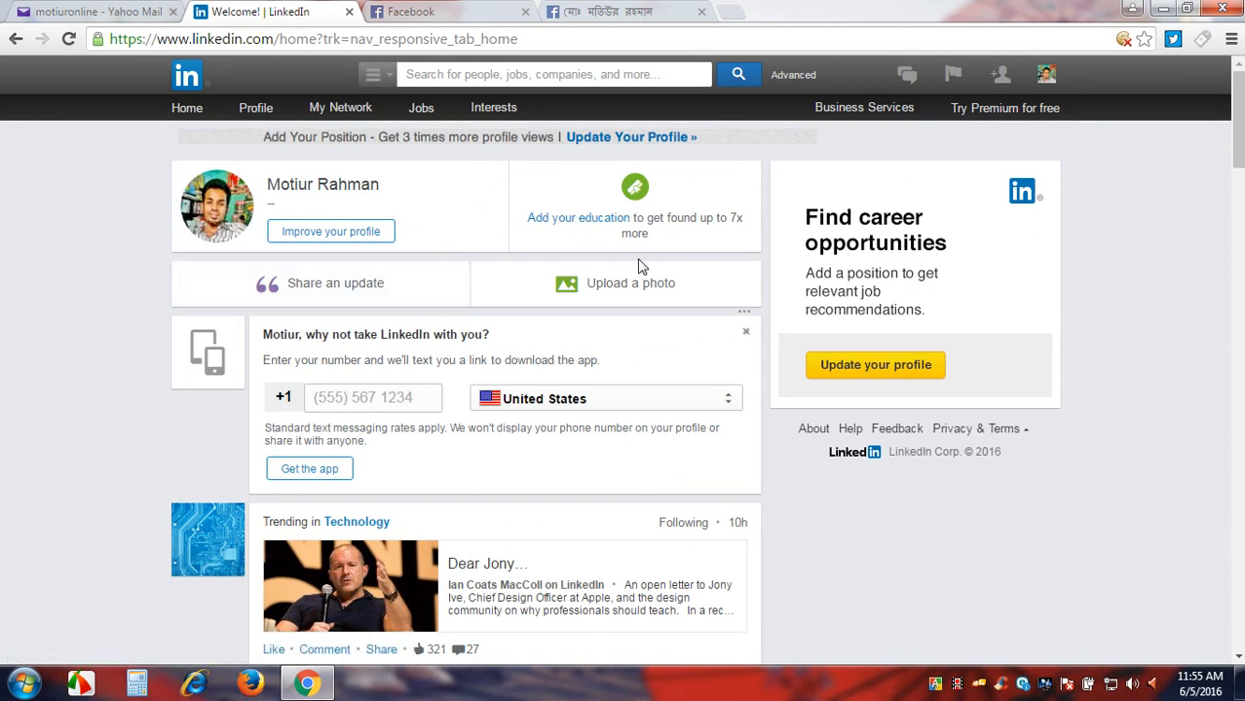
pyautogui.scroll(-3, 585, 311)
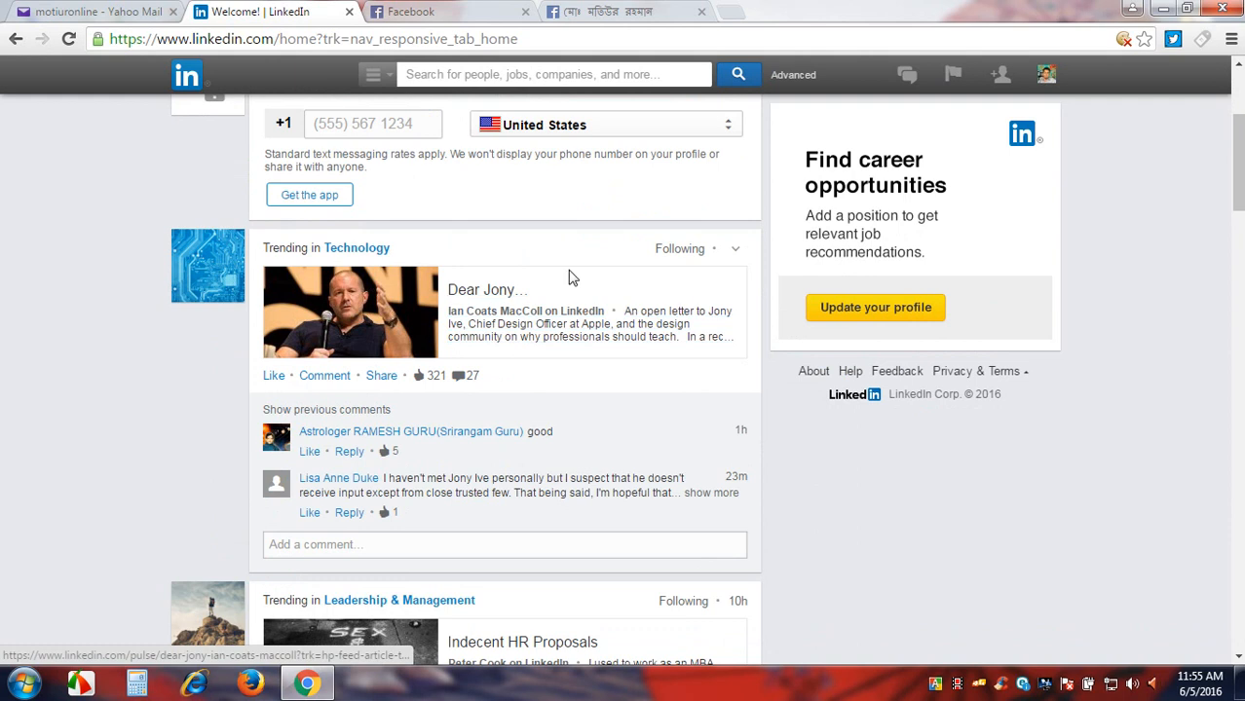
pyautogui.scroll(3, 572, 279)
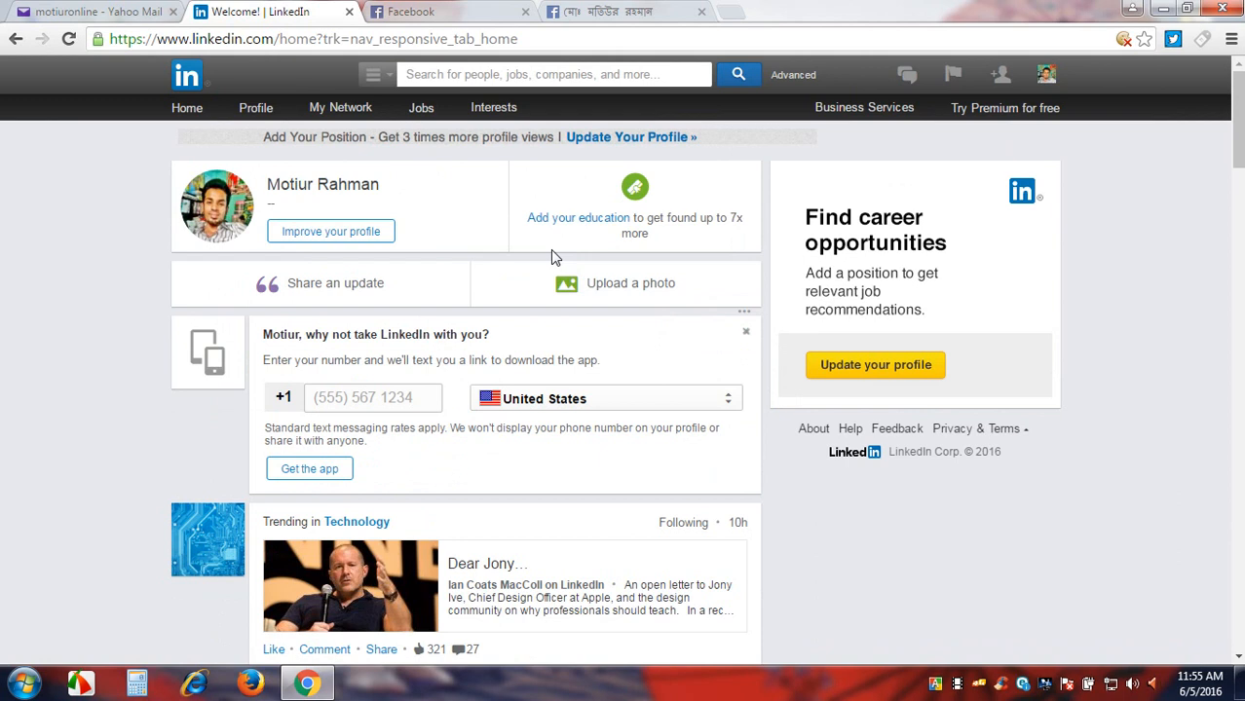
pyautogui.scroll(-2, 551, 251)
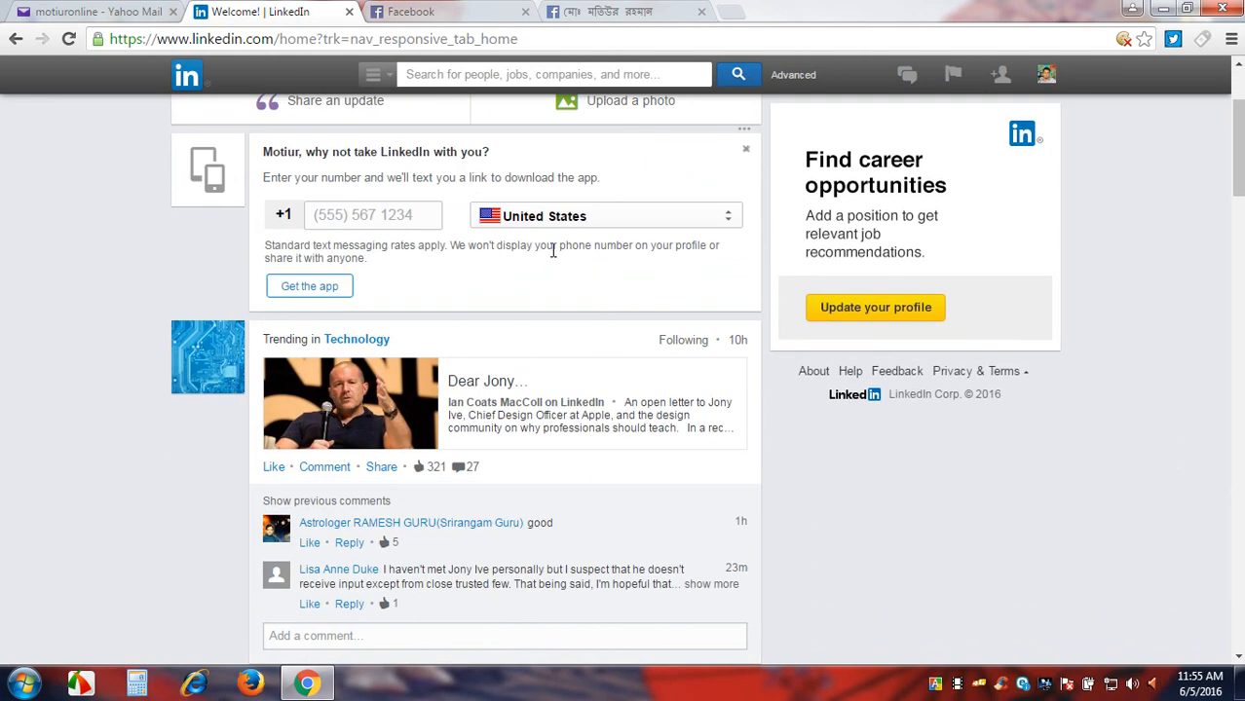
pyautogui.scroll(2, 553, 250)
pyautogui.scroll(-2, 552, 251)
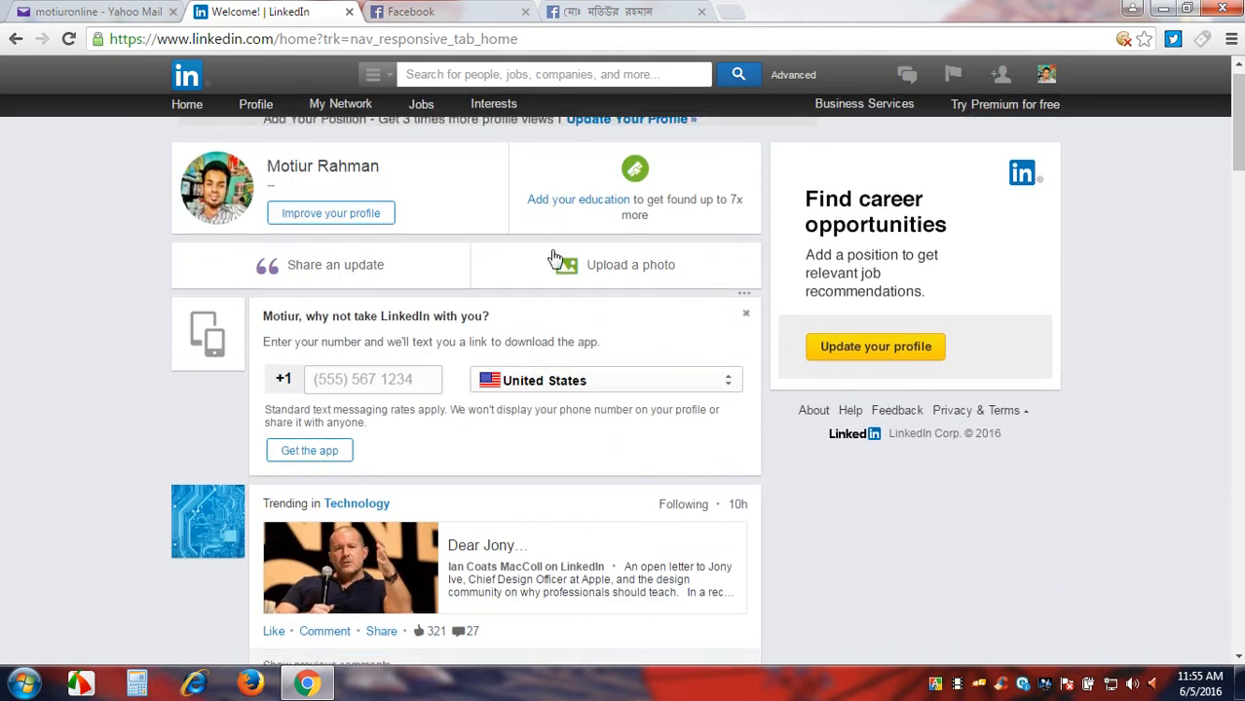
pyautogui.scroll(-2, 550, 246)
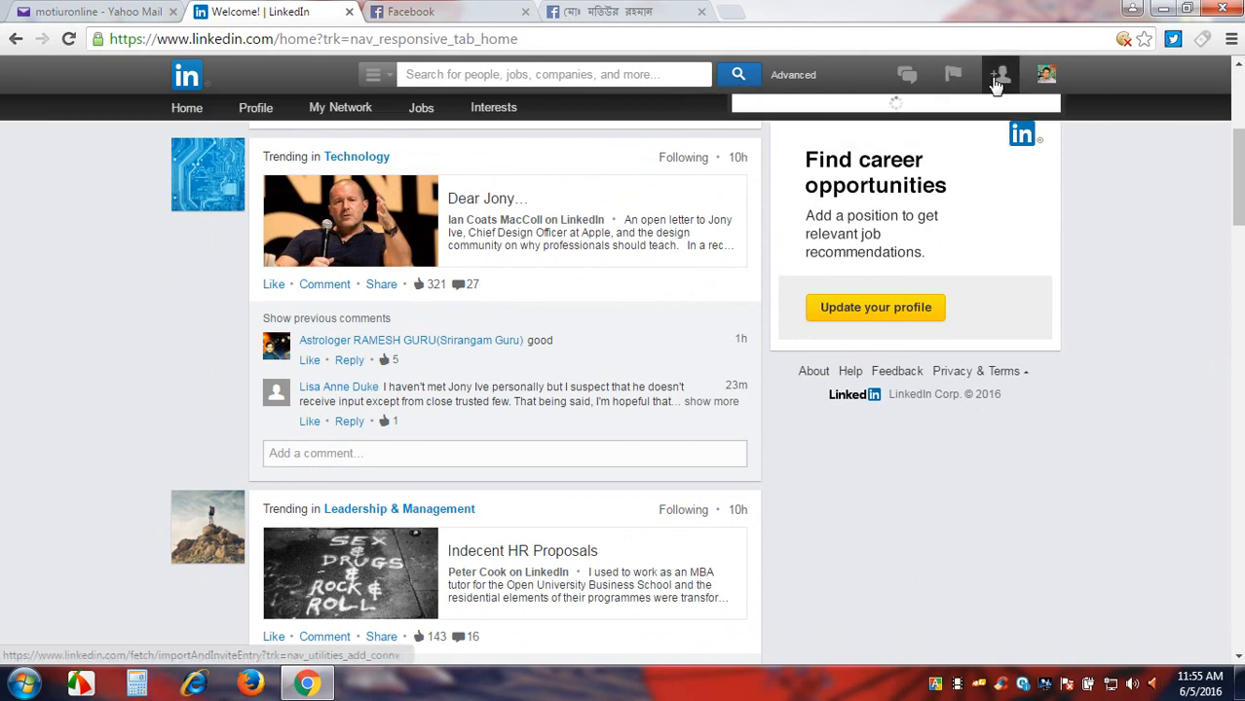
# Look over the header's search and connection tools and open the Jobs page.
pyautogui.moveTo(1025, 80)
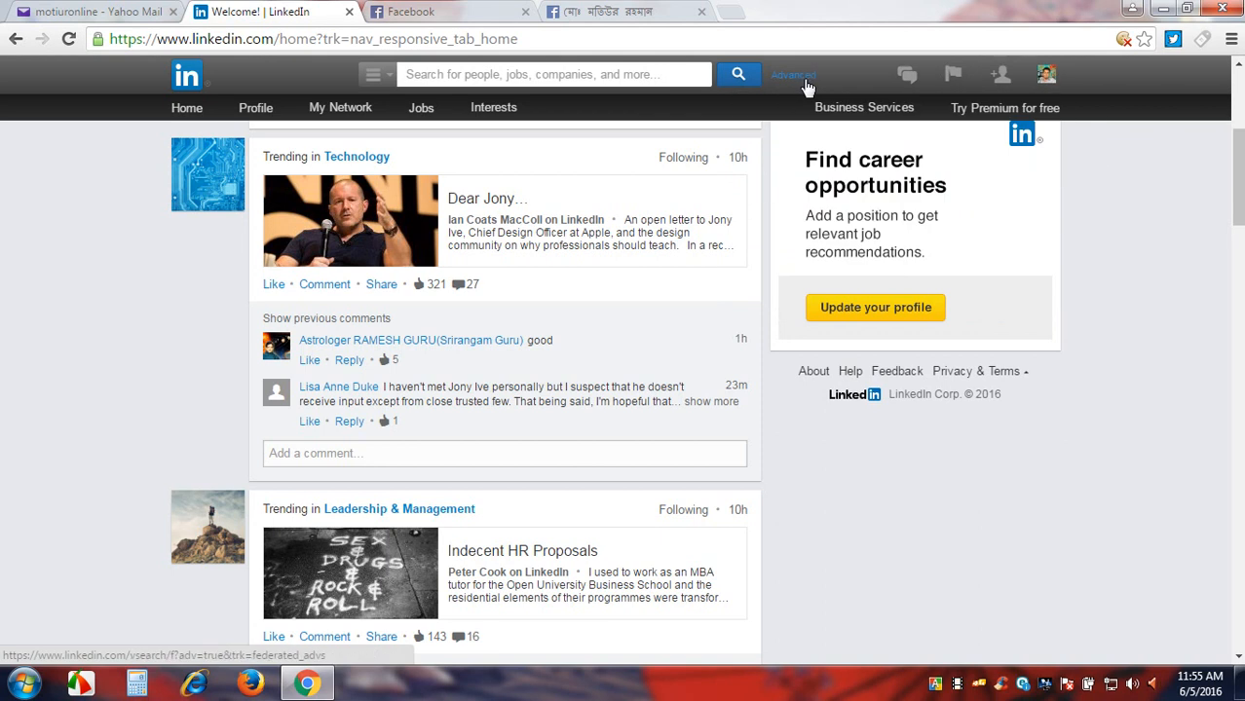
pyautogui.click(533, 79)
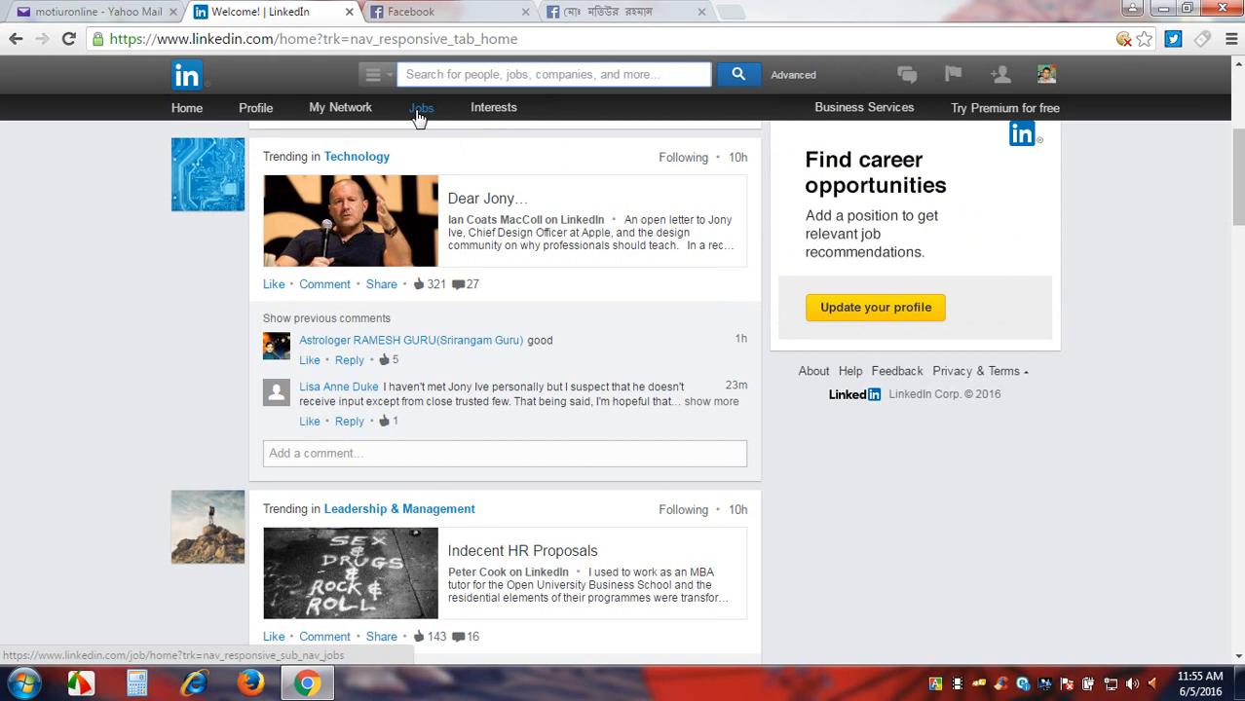
pyautogui.click(419, 112)
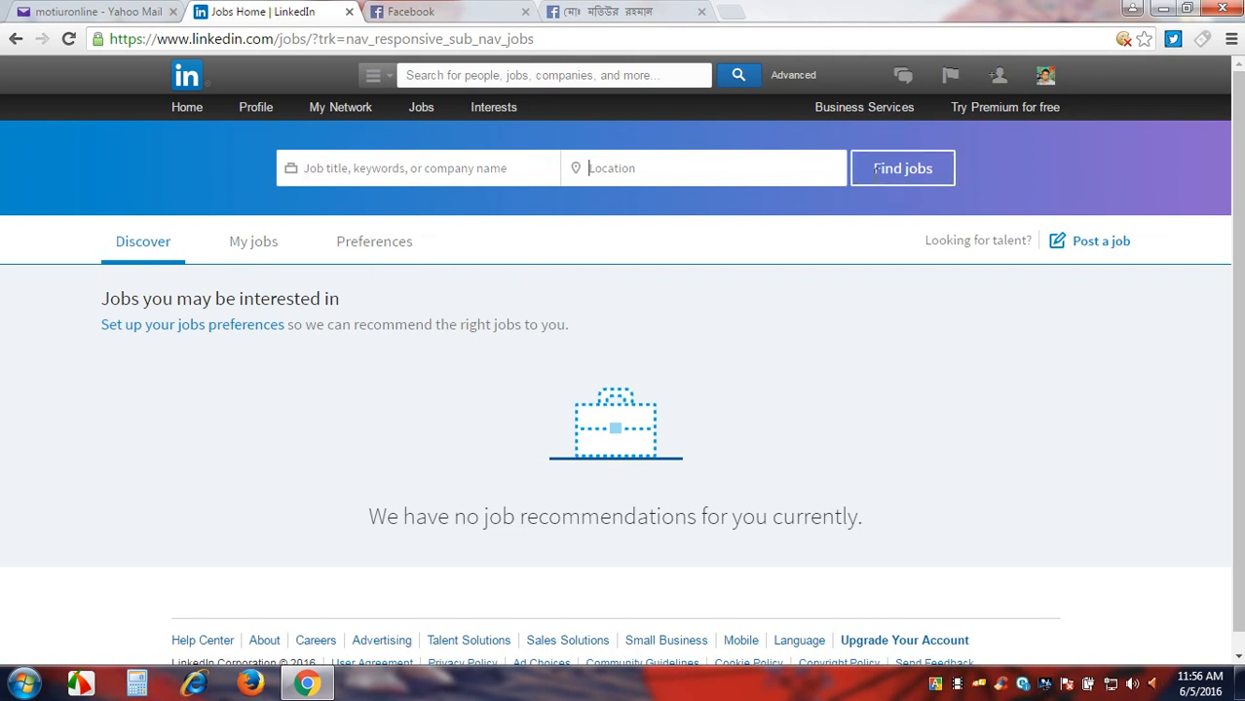
# Return to the home feed and open the first visible commenter's profile on "My Grandfather Hated Muhammad Ali" in a new tab.
pyautogui.click(190, 114)
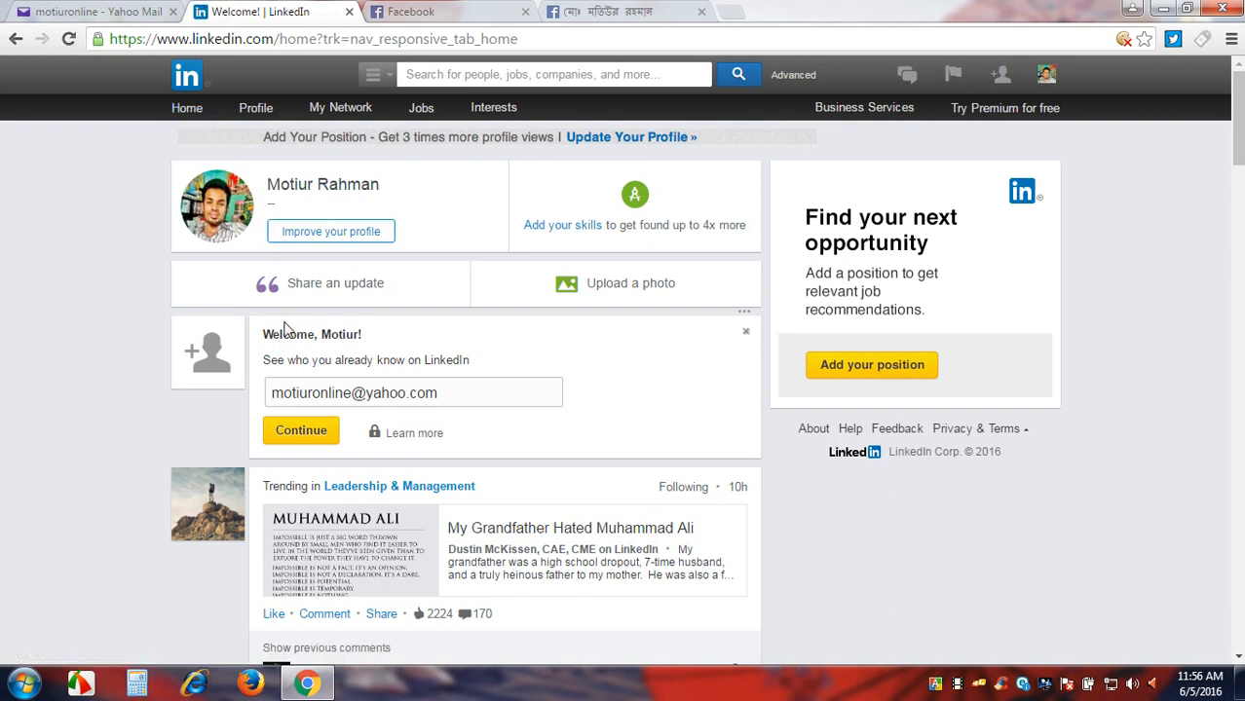
pyautogui.scroll(-2, 333, 323)
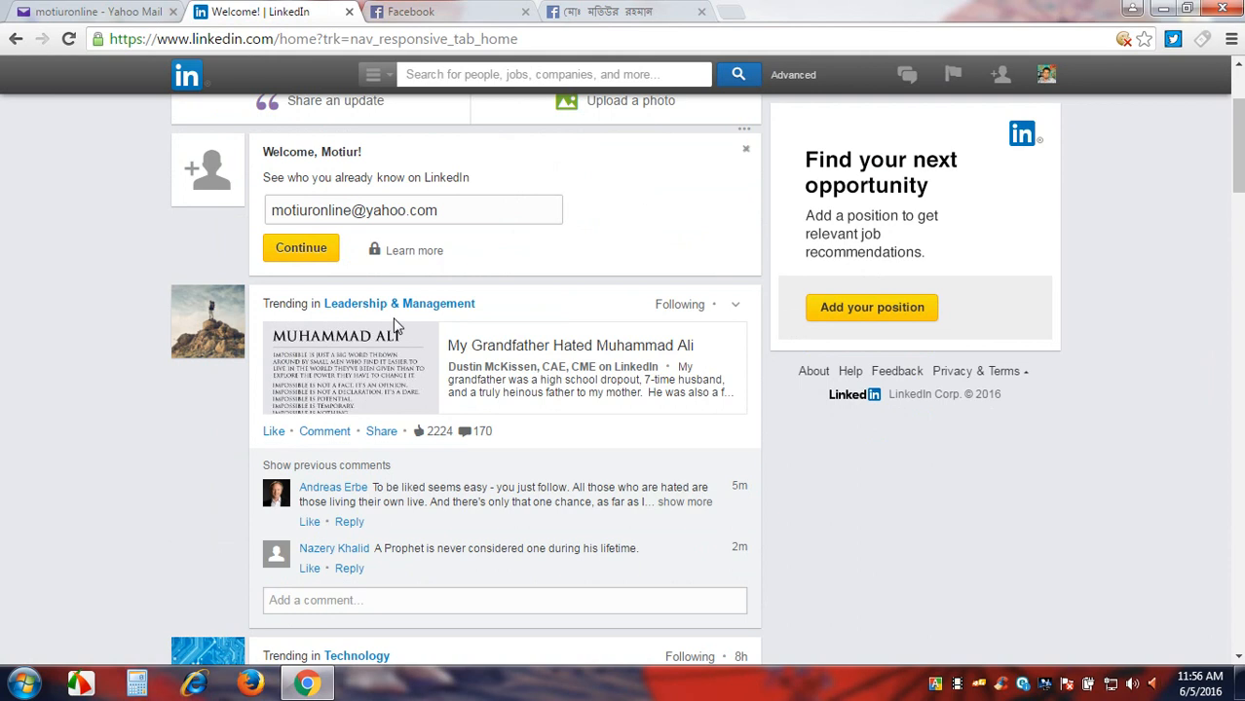
pyautogui.scroll(-2, 465, 385)
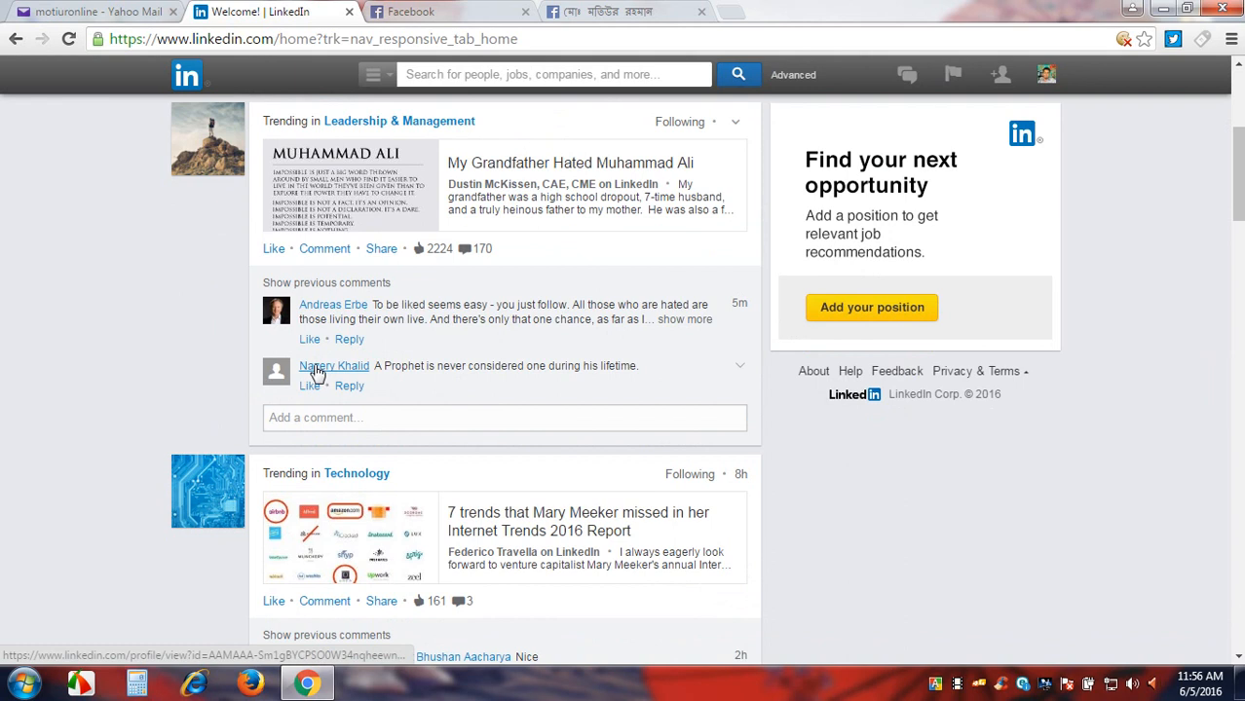
pyautogui.rightClick(326, 316)
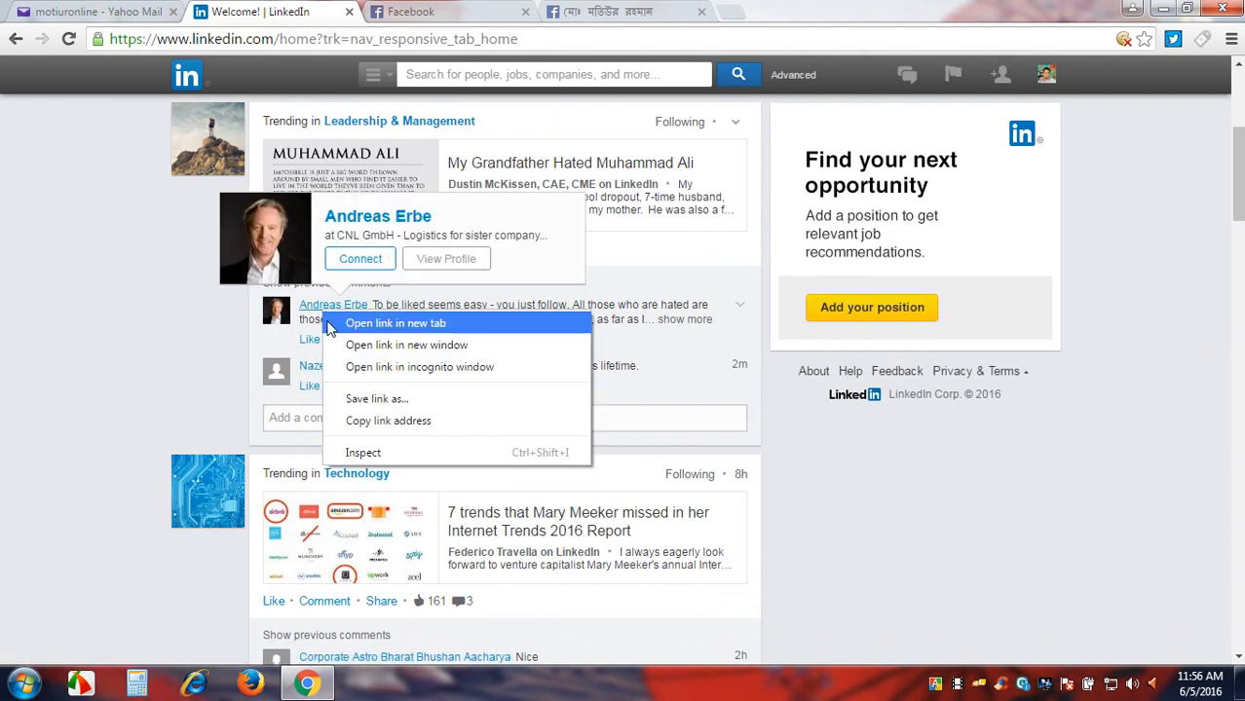
pyautogui.click(328, 322)
pyautogui.scroll(-6, 77, 377)
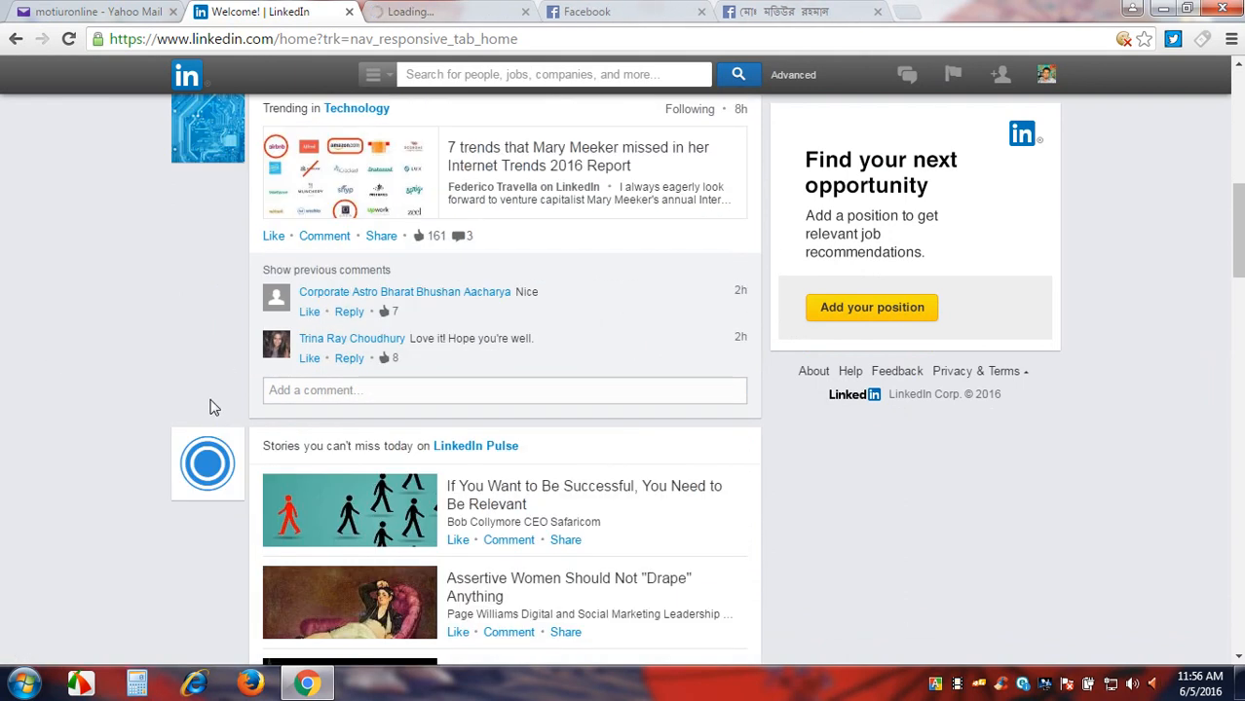
pyautogui.scroll(-3, 495, 410)
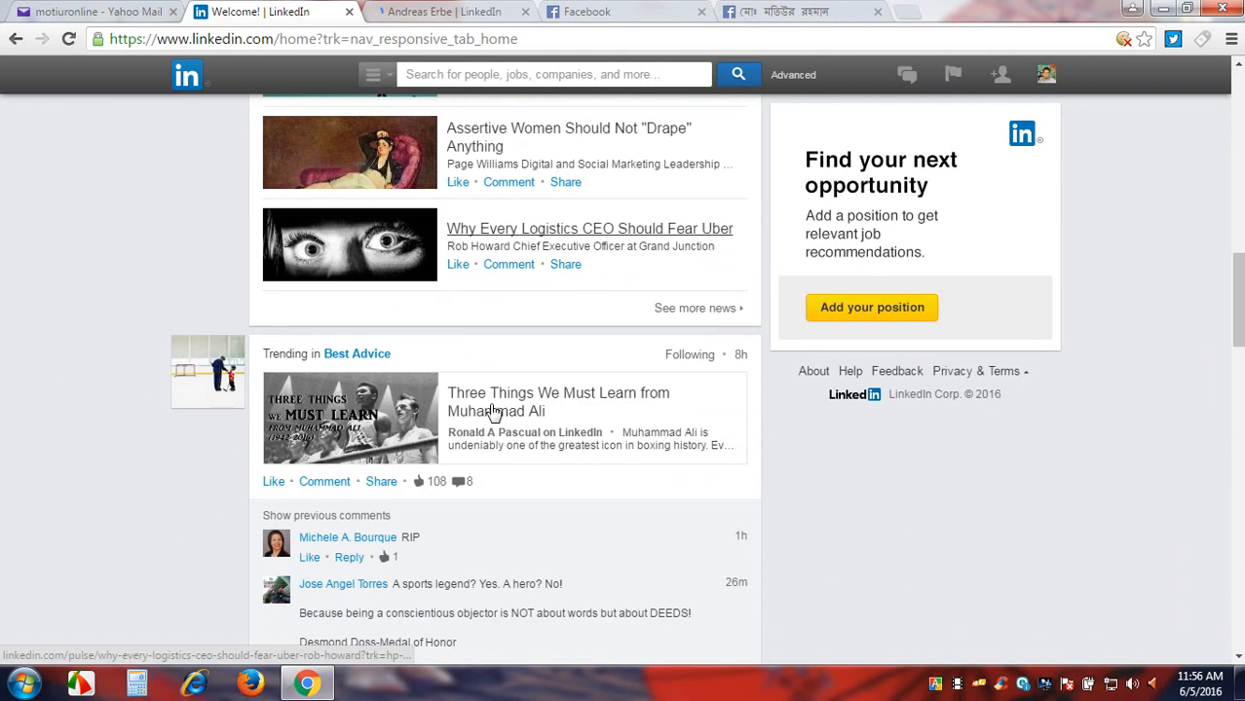
# Open the profiles of both visible commenters on "Three Things We Must Learn from Muhammad Ali" in new tabs.
pyautogui.scroll(-1, 546, 363)
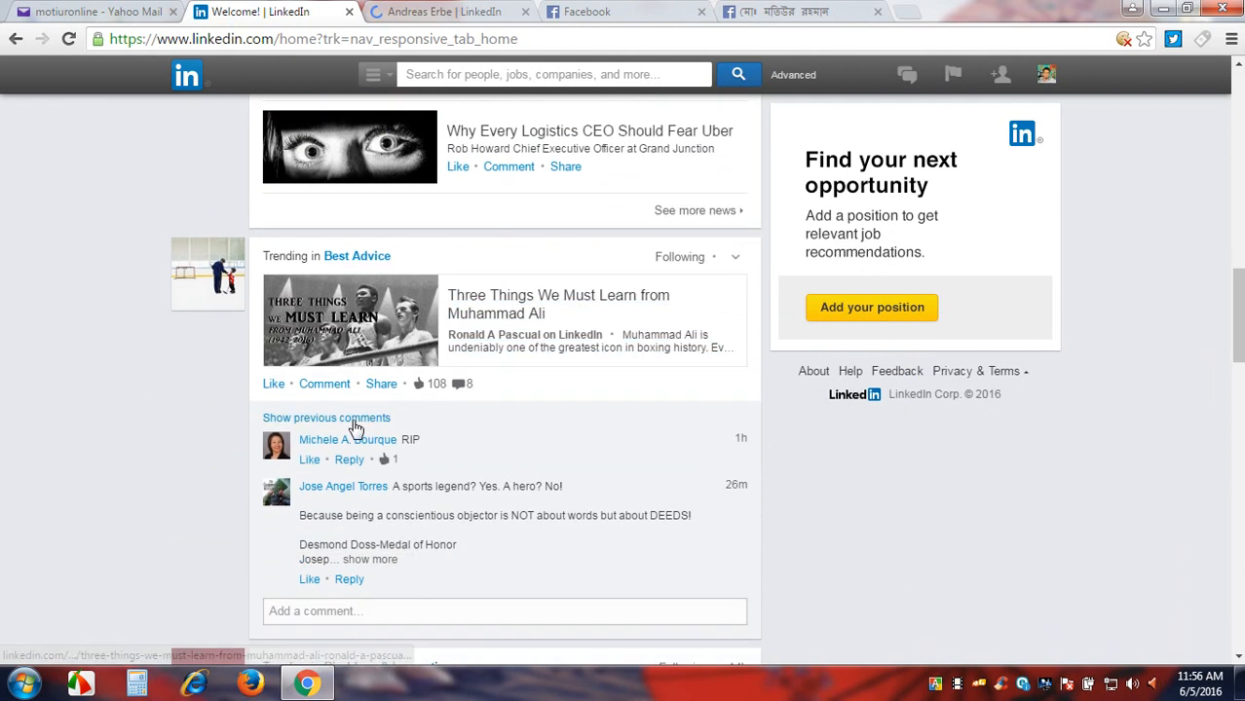
pyautogui.rightClick(330, 448)
pyautogui.click(359, 458)
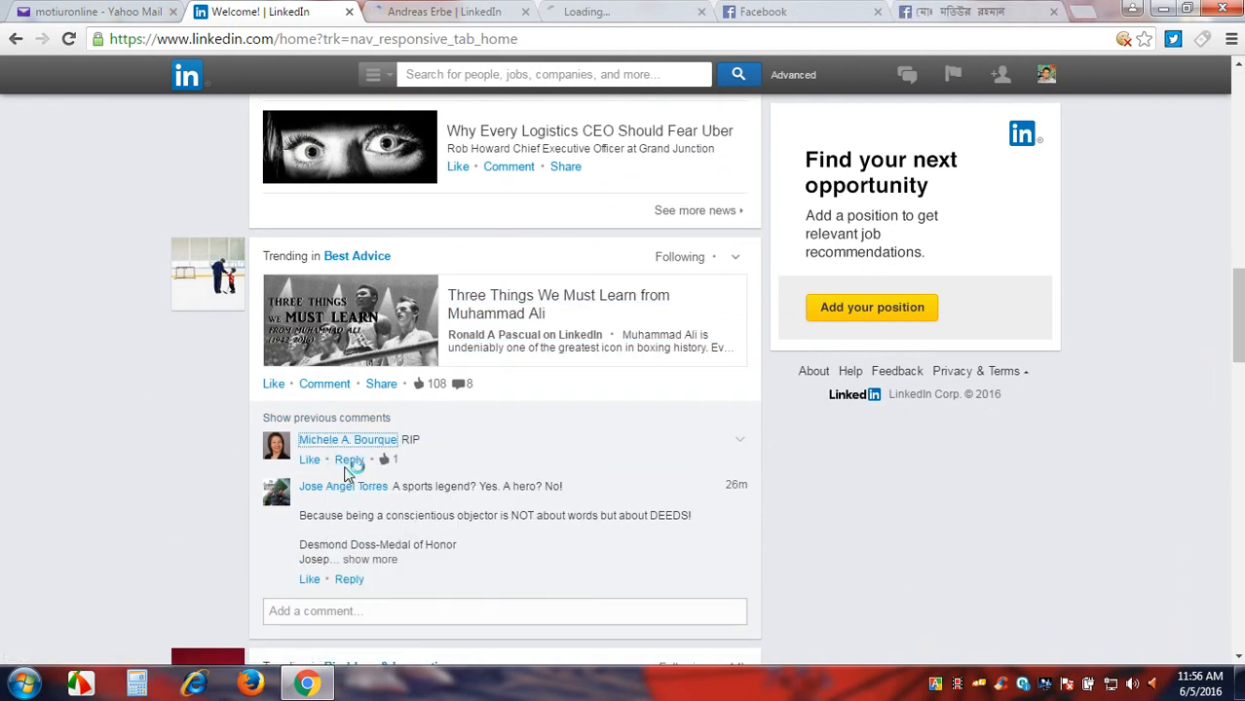
pyautogui.rightClick(320, 494)
pyautogui.click(361, 502)
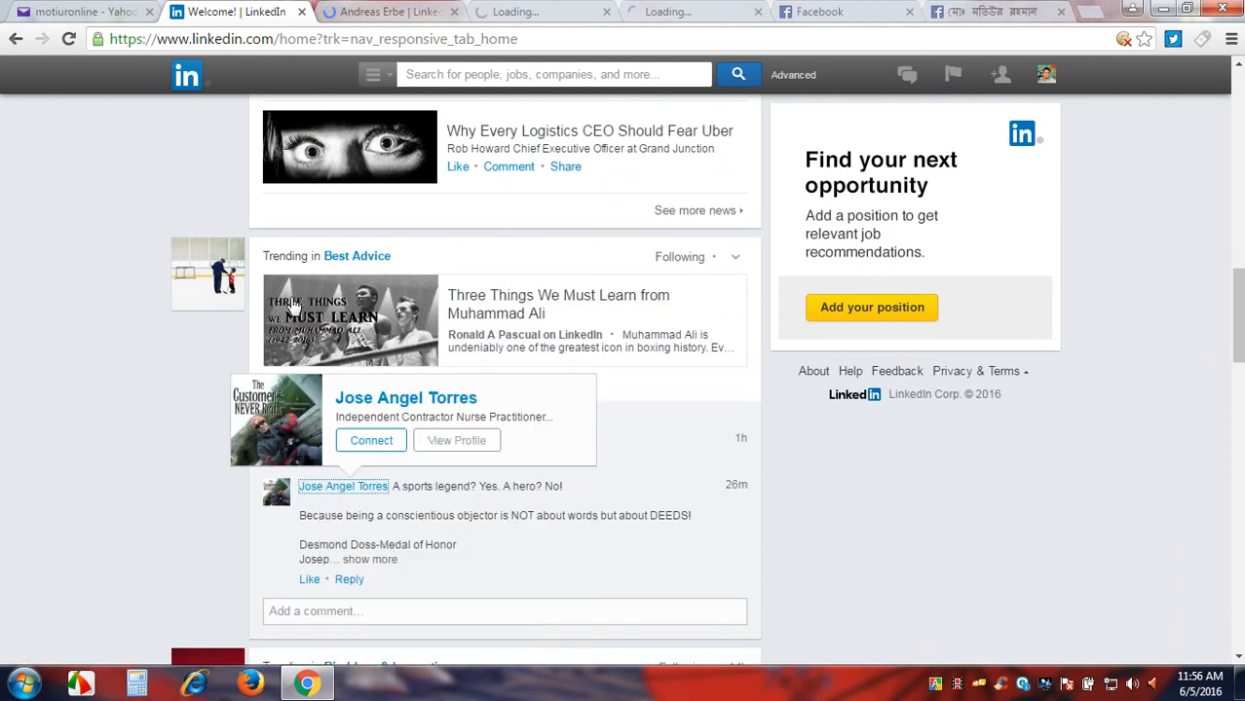
# Open the first visible commenter's profile on "The internet is still at the beginning of its beginning" in a new tab.
pyautogui.scroll(-4, 336, 498)
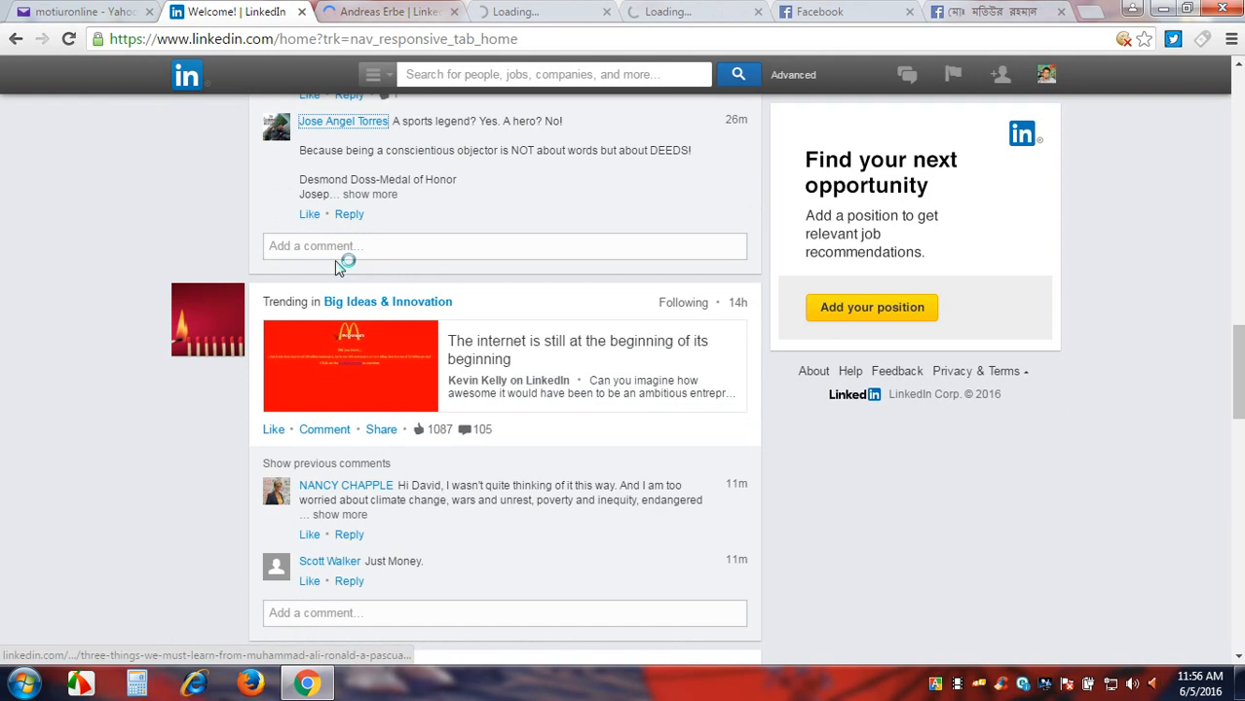
pyautogui.rightClick(317, 490)
pyautogui.click(327, 501)
# Examine the headers, experience, summaries and posts on the four opened commenter profiles one after another.
pyautogui.click(361, 12)
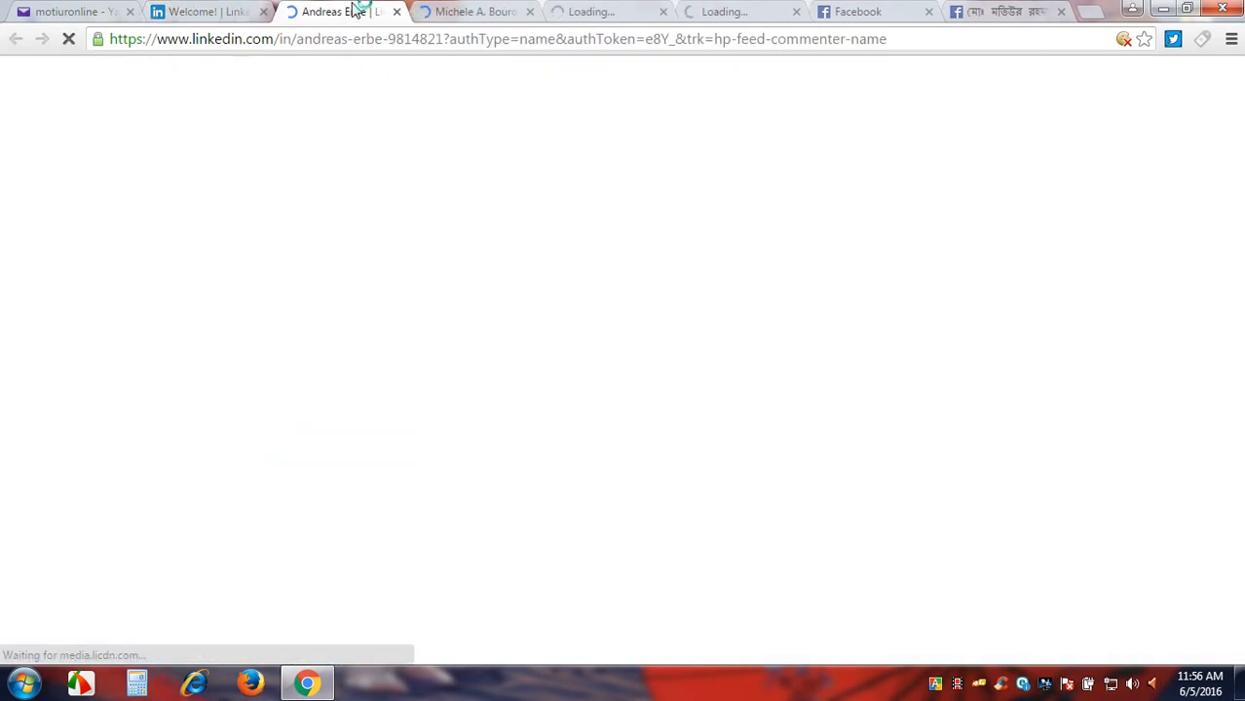
pyautogui.scroll(-1, 922, 325)
pyautogui.scroll(-8, 906, 351)
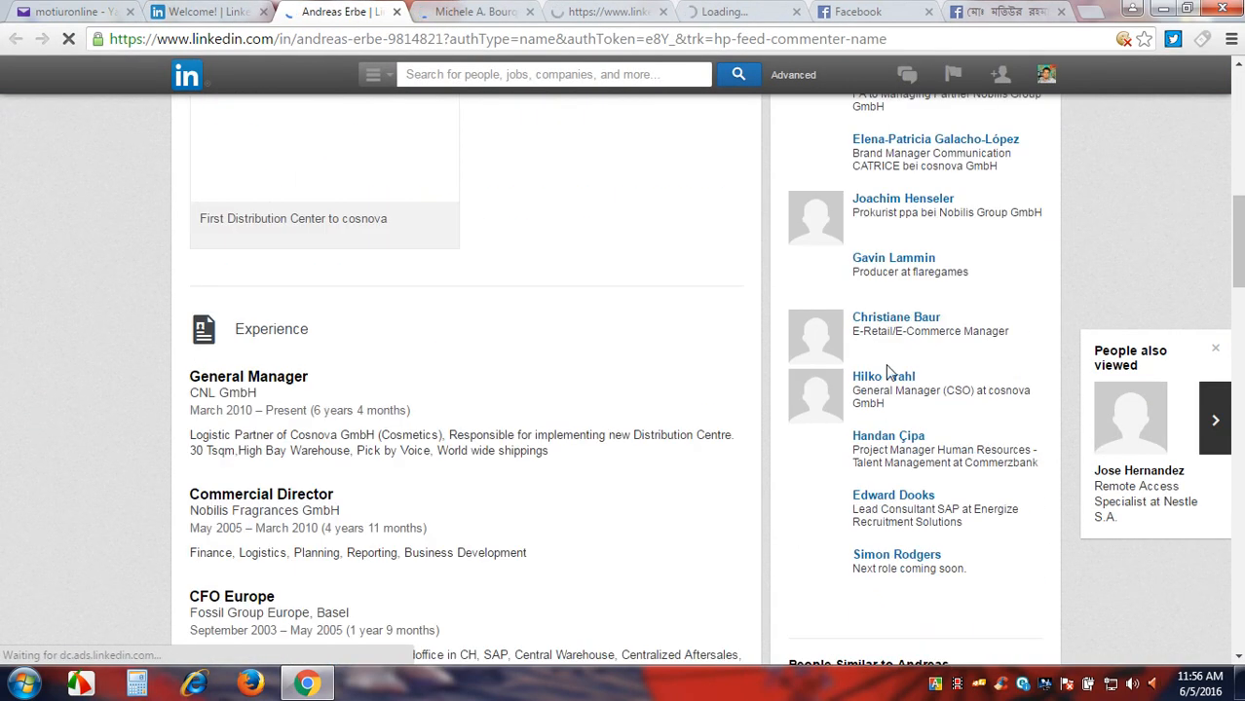
pyautogui.scroll(-3, 891, 446)
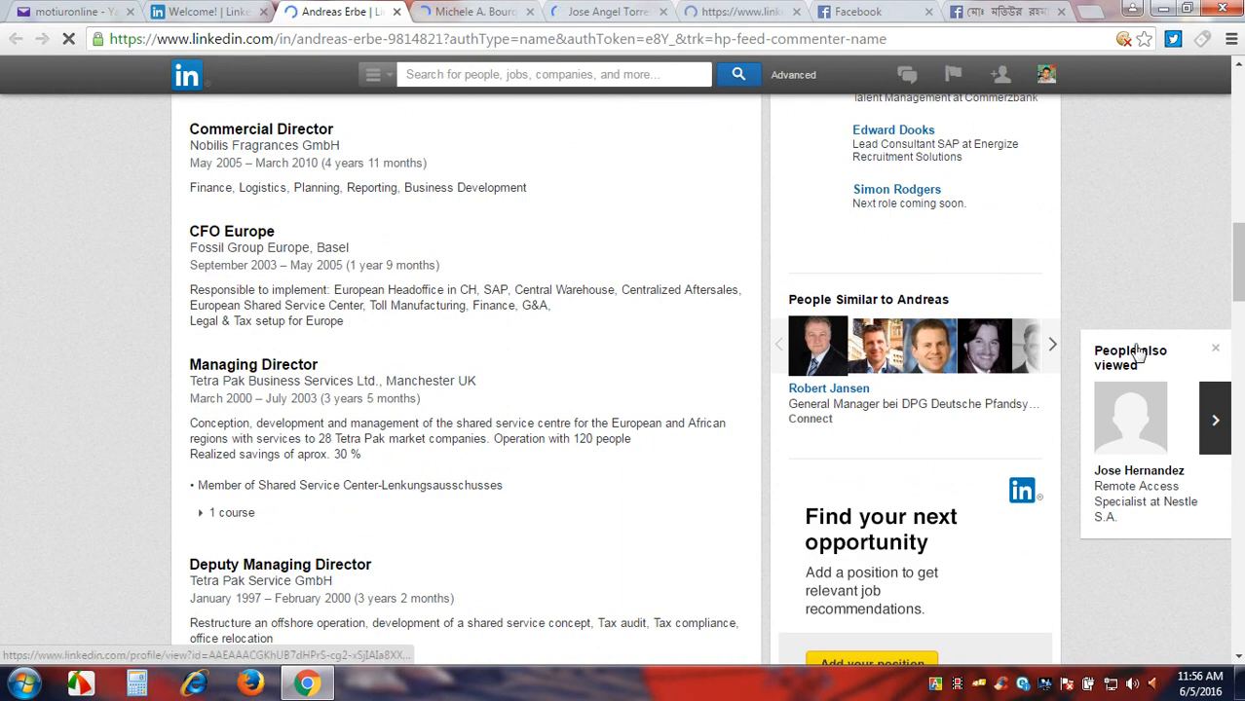
pyautogui.click(482, 18)
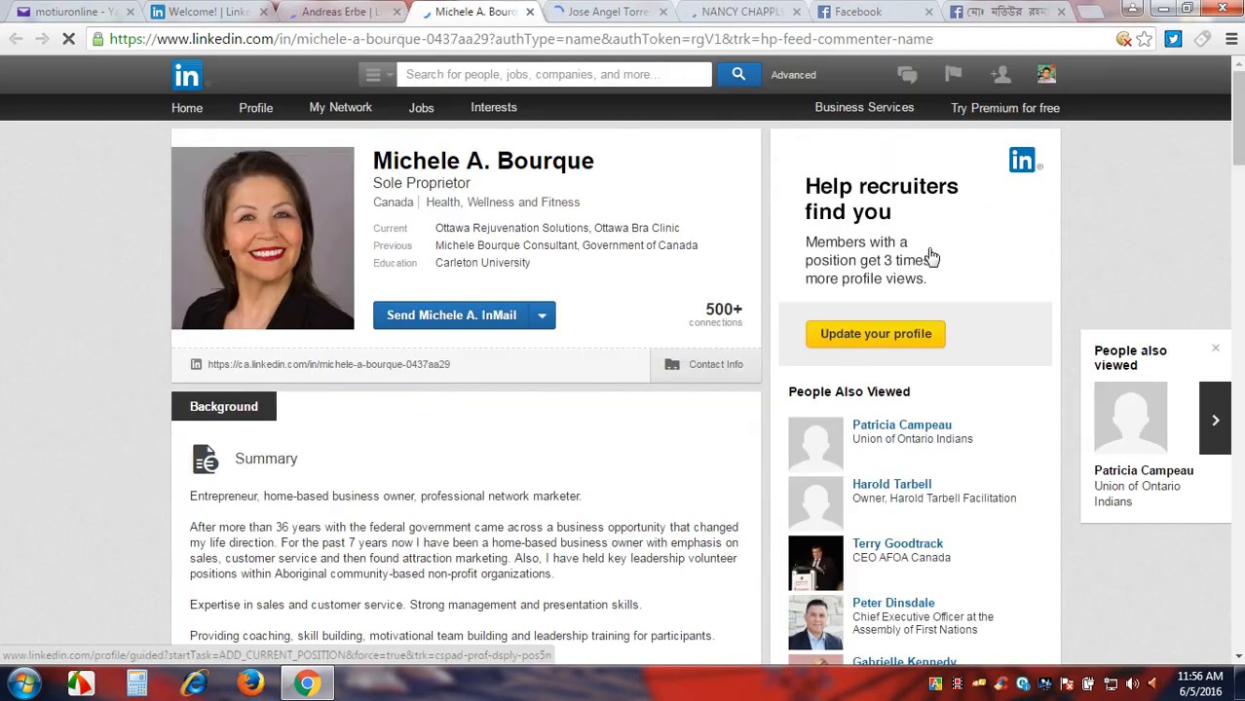
pyautogui.scroll(-5, 910, 312)
pyautogui.scroll(-2, 889, 321)
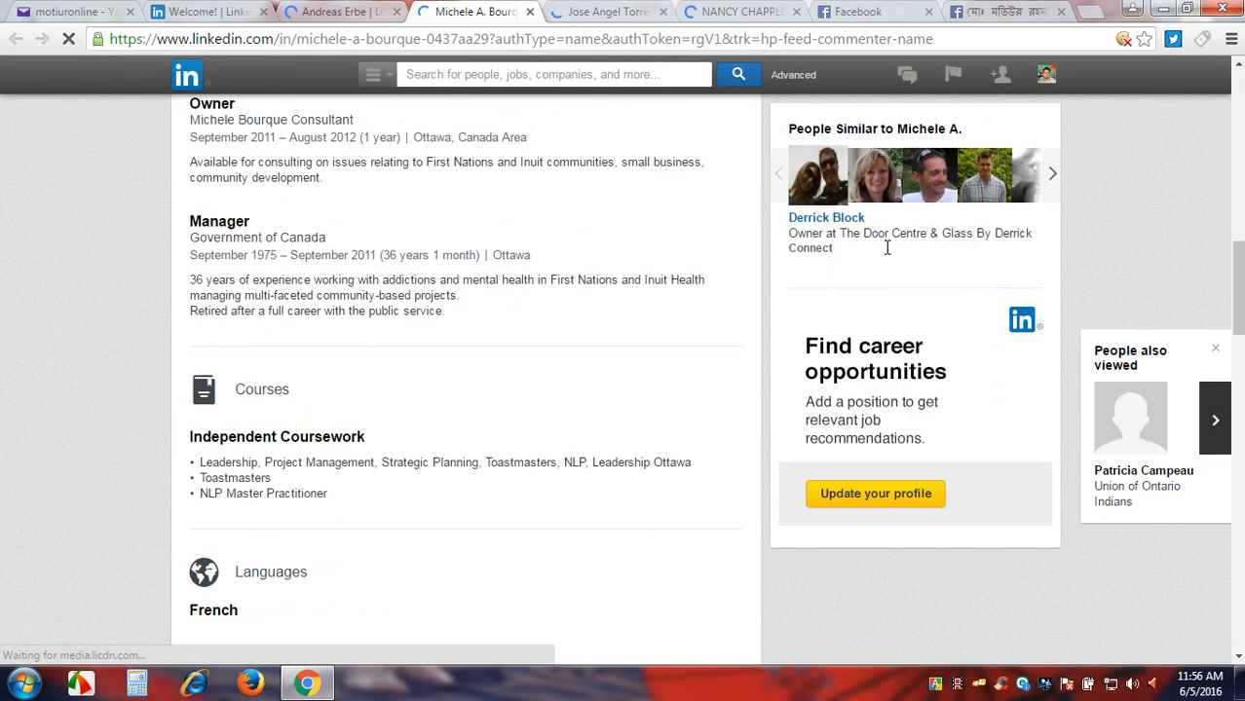
pyautogui.hotkey('ctrl', 'Tab')
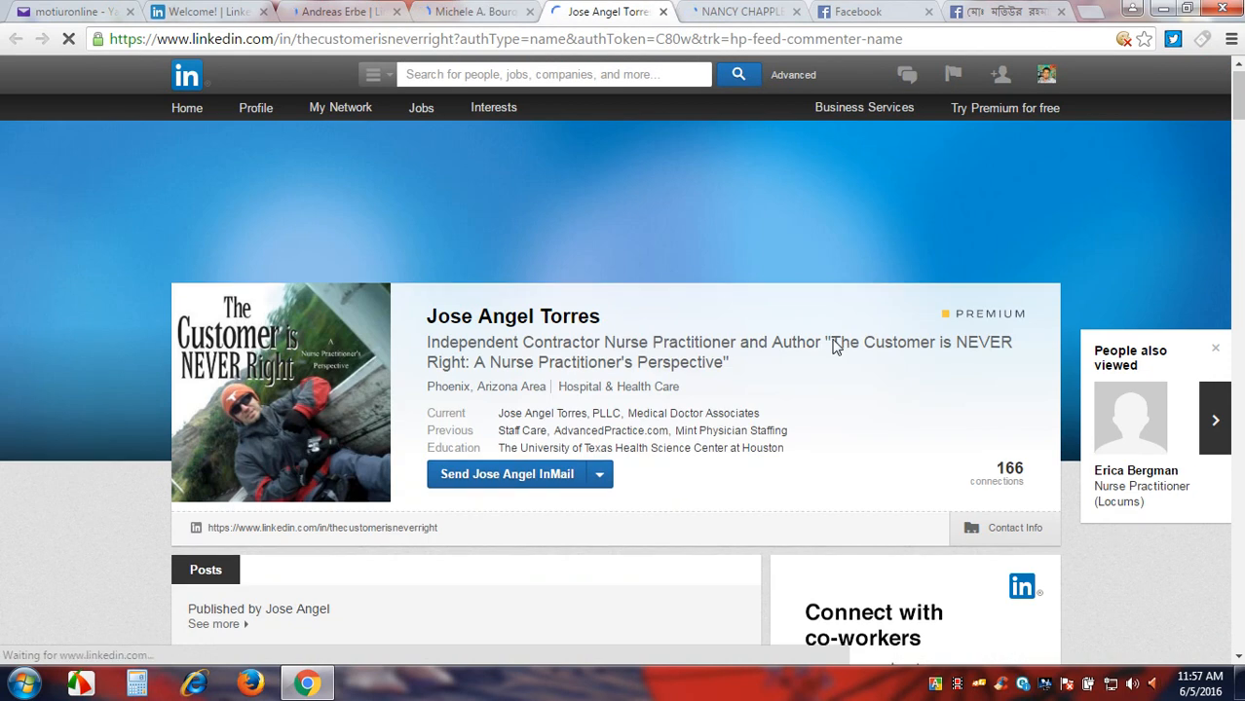
pyautogui.scroll(-7, 830, 351)
pyautogui.click(721, 8)
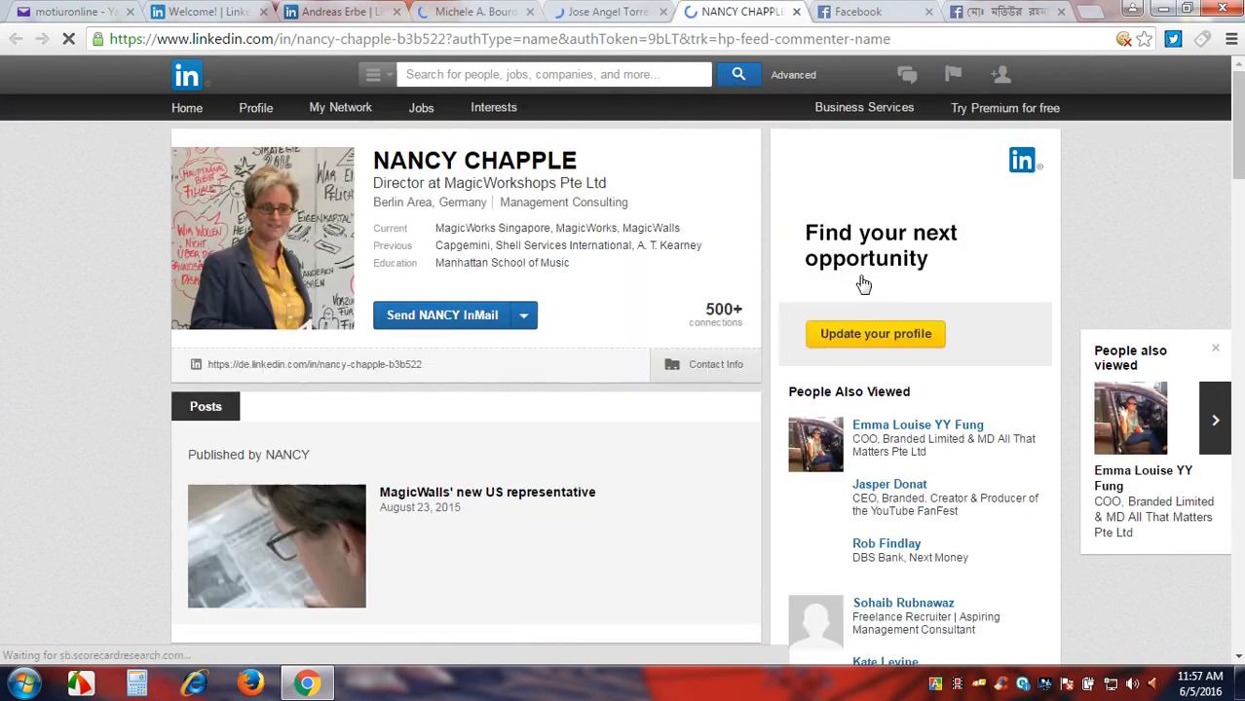
pyautogui.scroll(-5, 867, 284)
pyautogui.scroll(5, 892, 123)
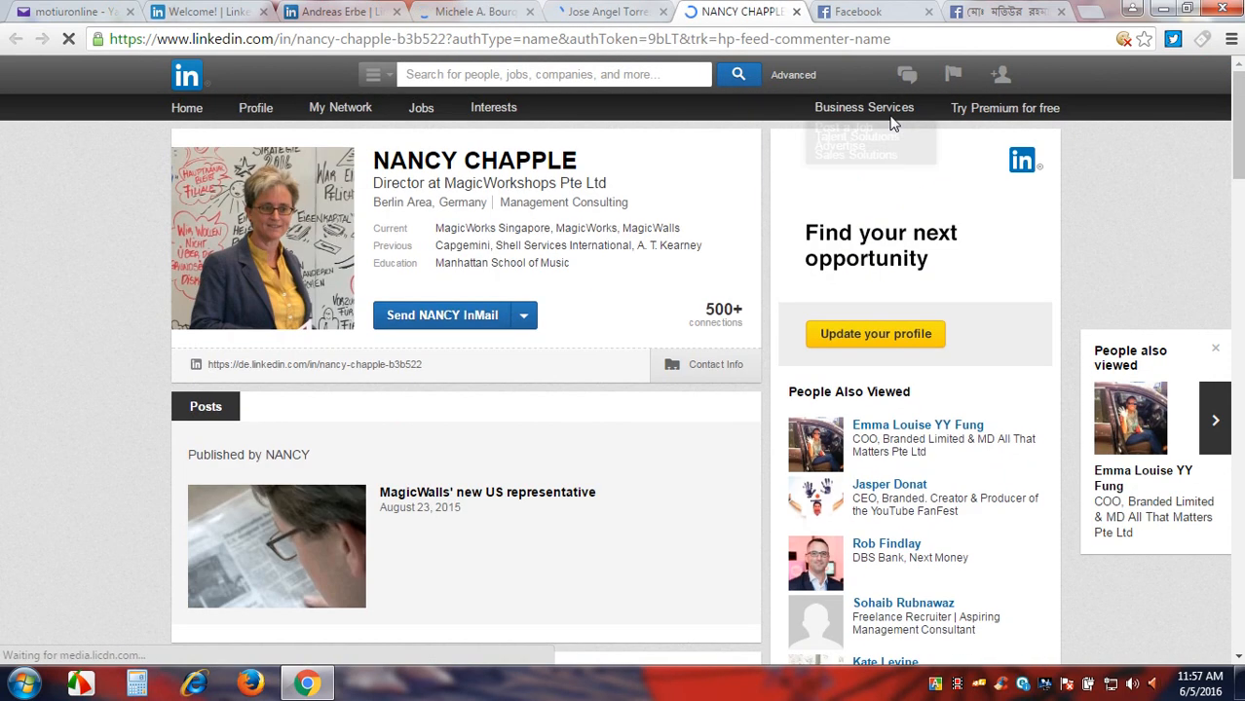
# Go back to the home feed and look over its beginning.
pyautogui.click(848, 12)
pyautogui.click(182, 10)
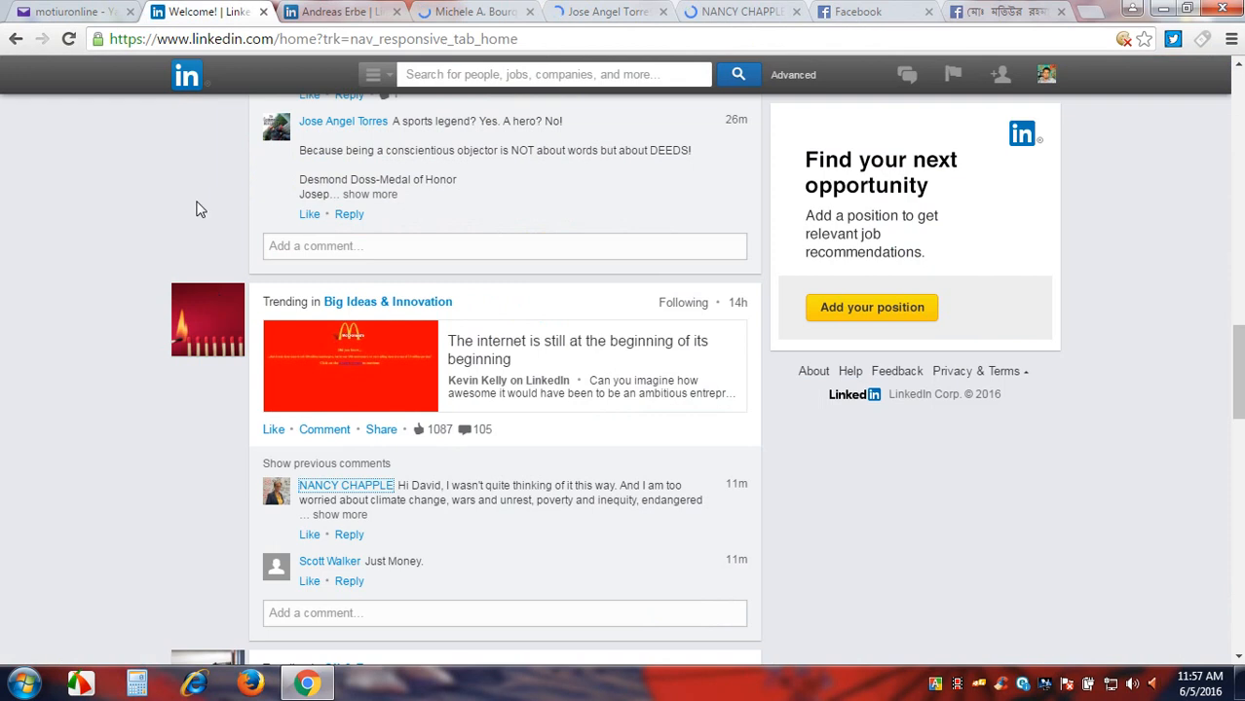
pyautogui.scroll(10, 148, 268)
pyautogui.scroll(2, 147, 271)
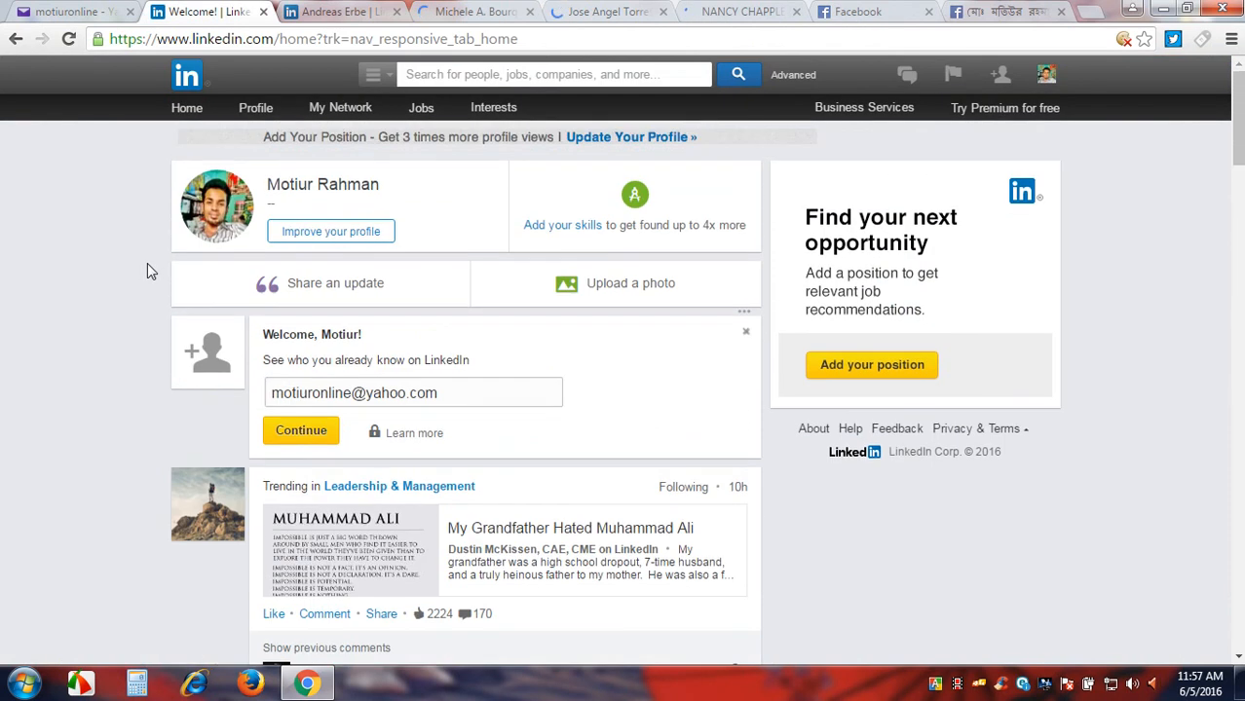
# Review the CNL GmbH member's profile and follow that member.
pyautogui.click(354, 8)
pyautogui.scroll(15, 334, 263)
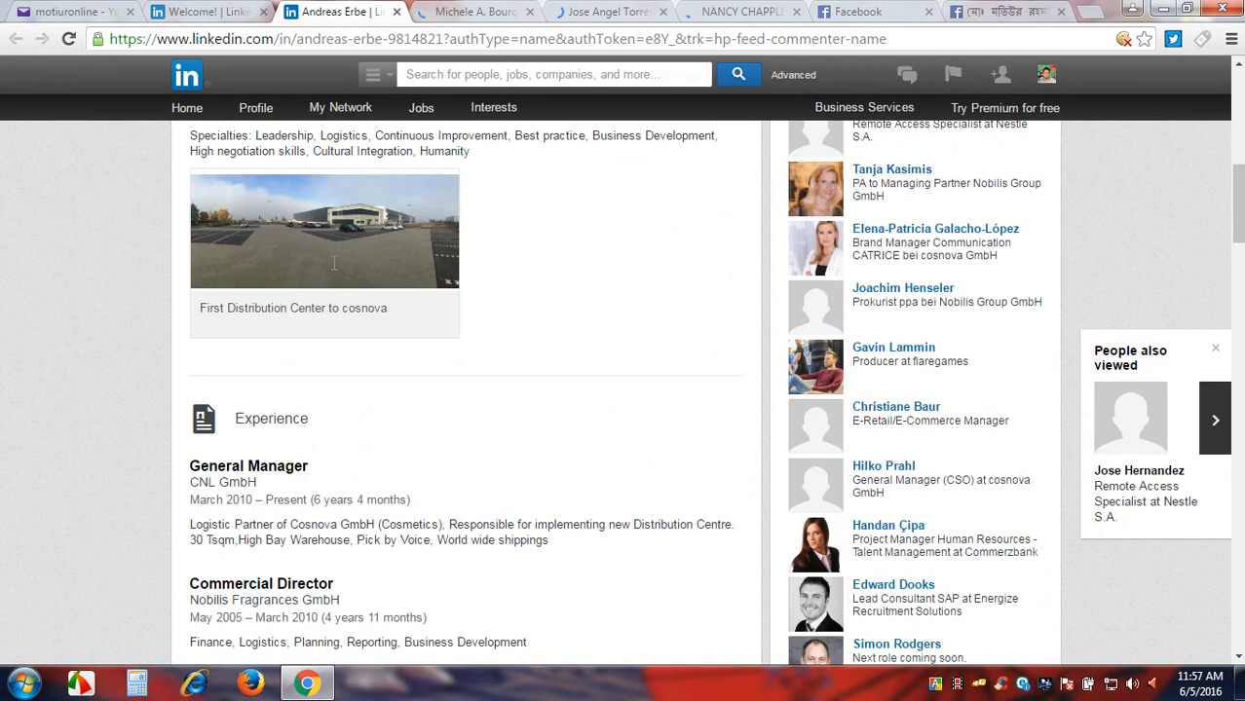
pyautogui.scroll(-1, 46, 281)
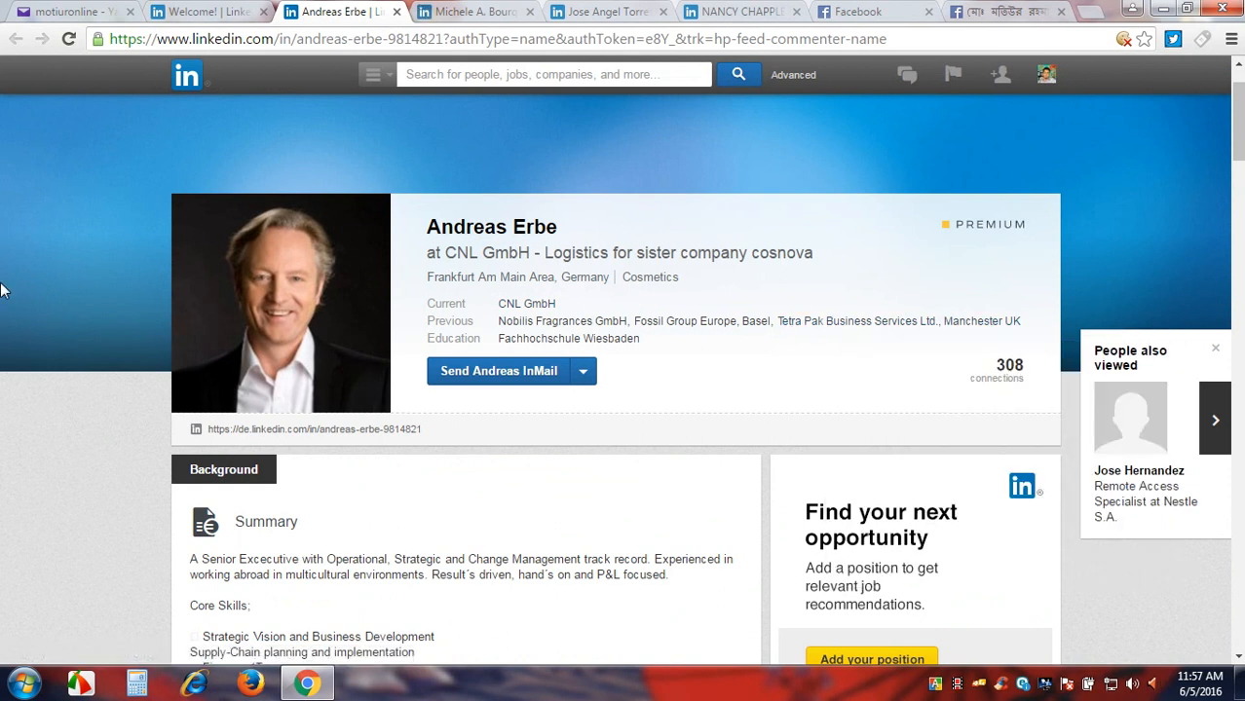
pyautogui.scroll(-1, 379, 311)
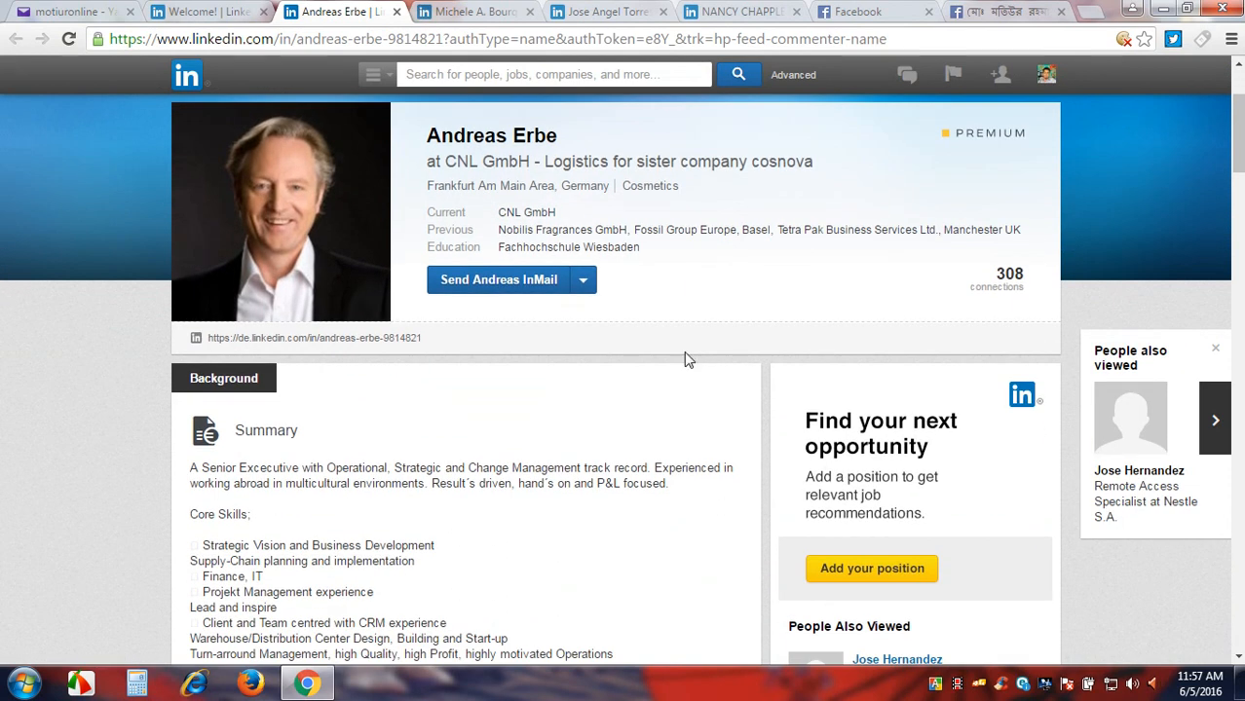
pyautogui.click(583, 280)
pyautogui.click(585, 280)
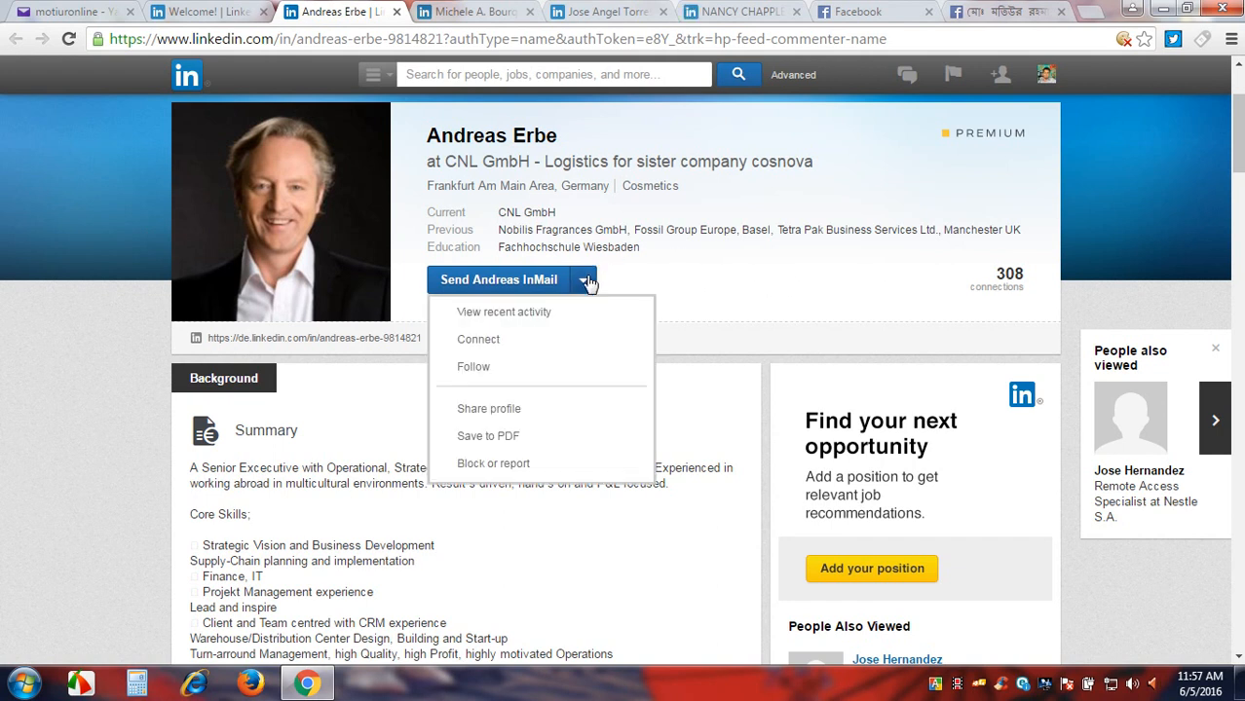
pyautogui.click(497, 380)
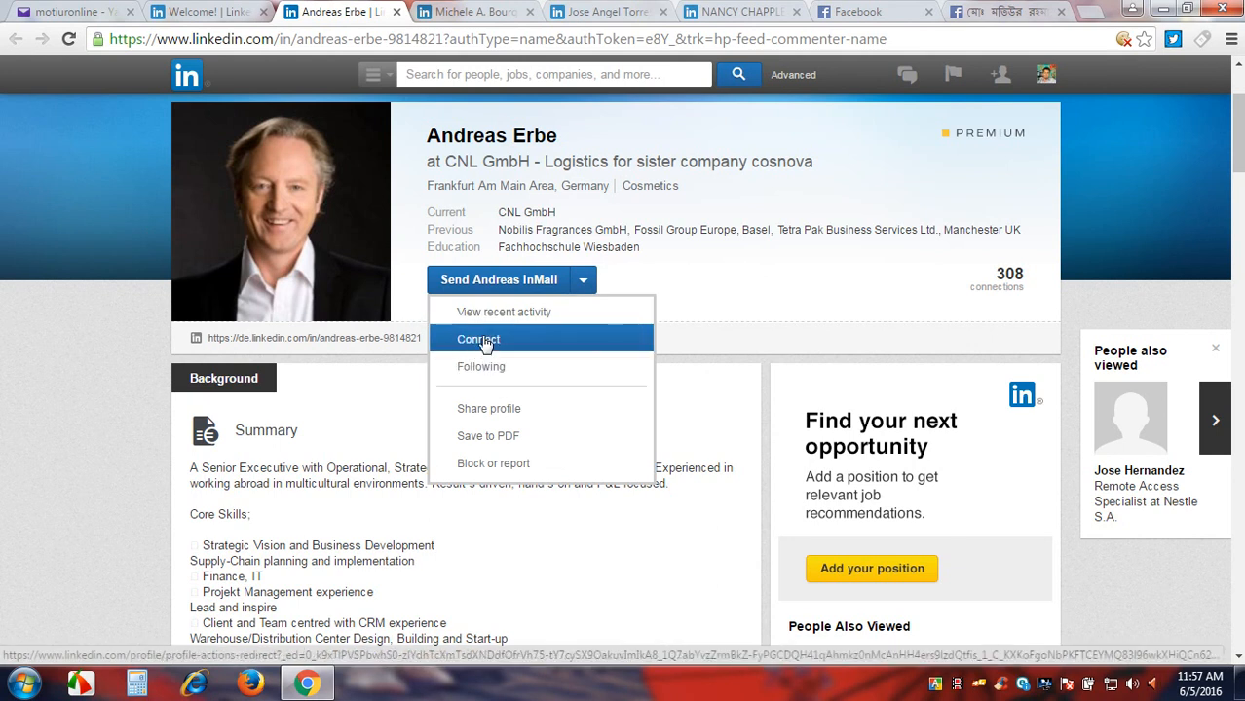
# Send the CNL GmbH member a connection invitation as Friend, keeping the default personal note.
pyautogui.click(479, 340)
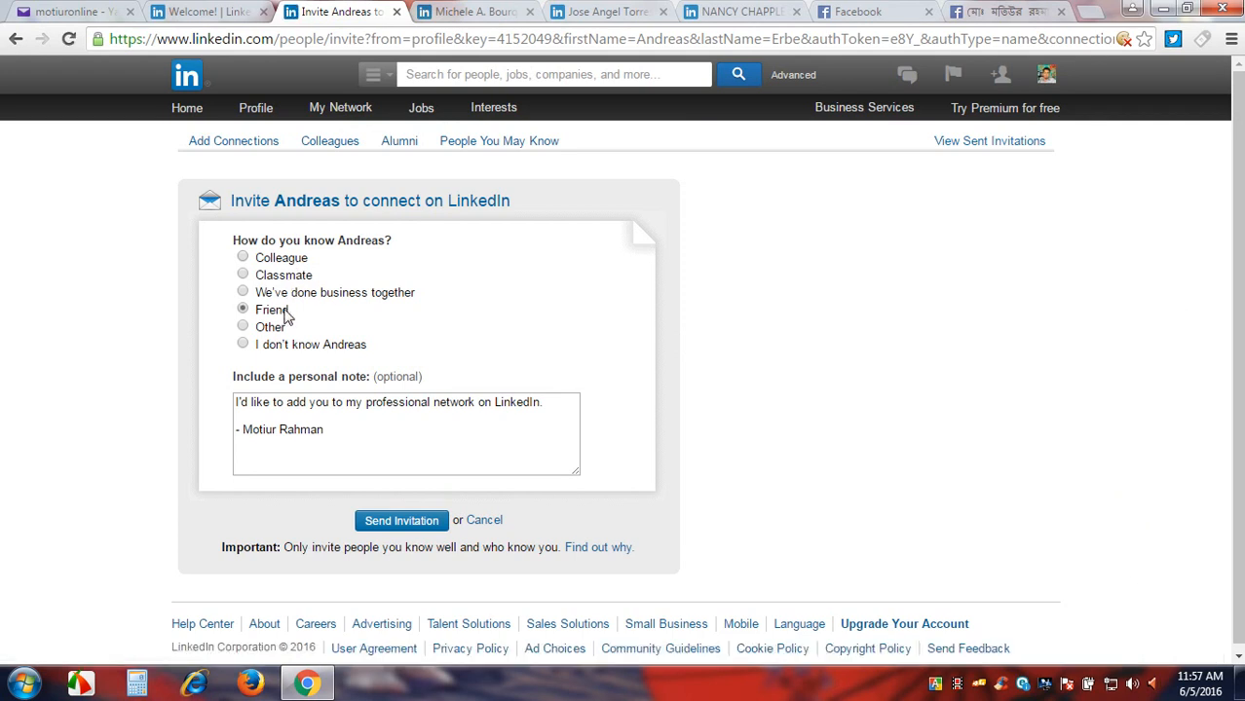
pyautogui.scroll(-1, 420, 399)
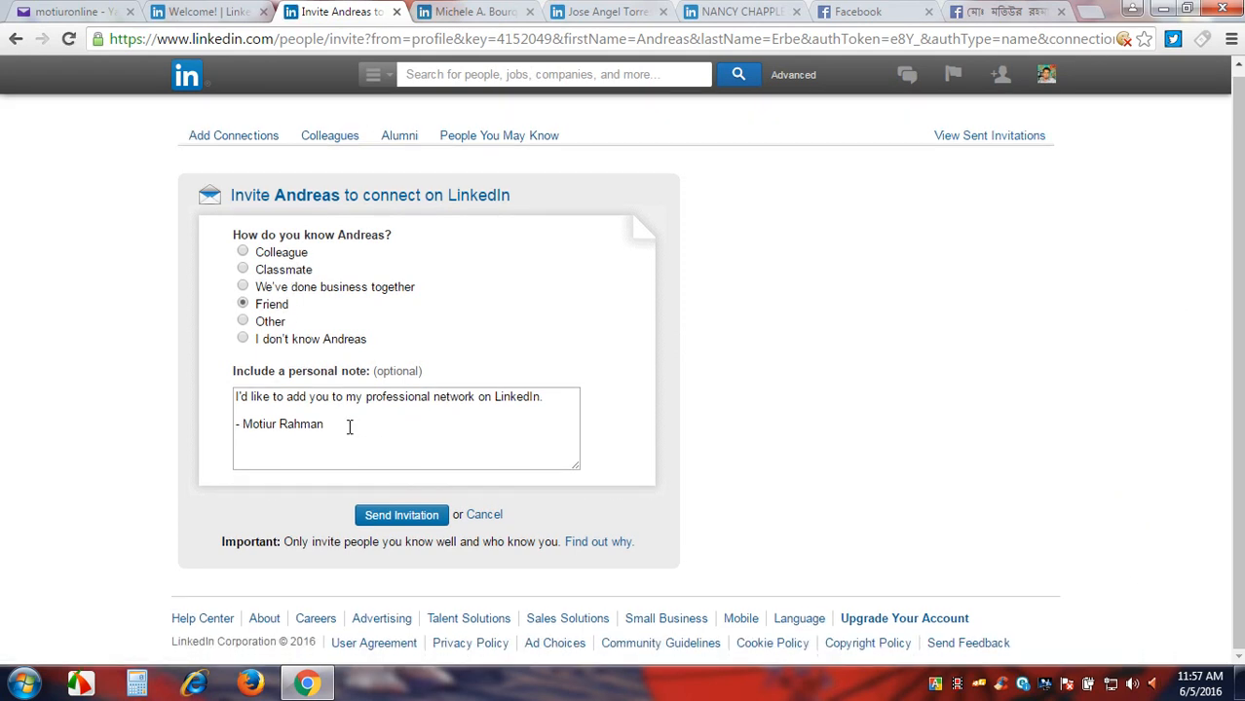
pyautogui.moveTo(348, 427); pyautogui.dragTo(230, 392)
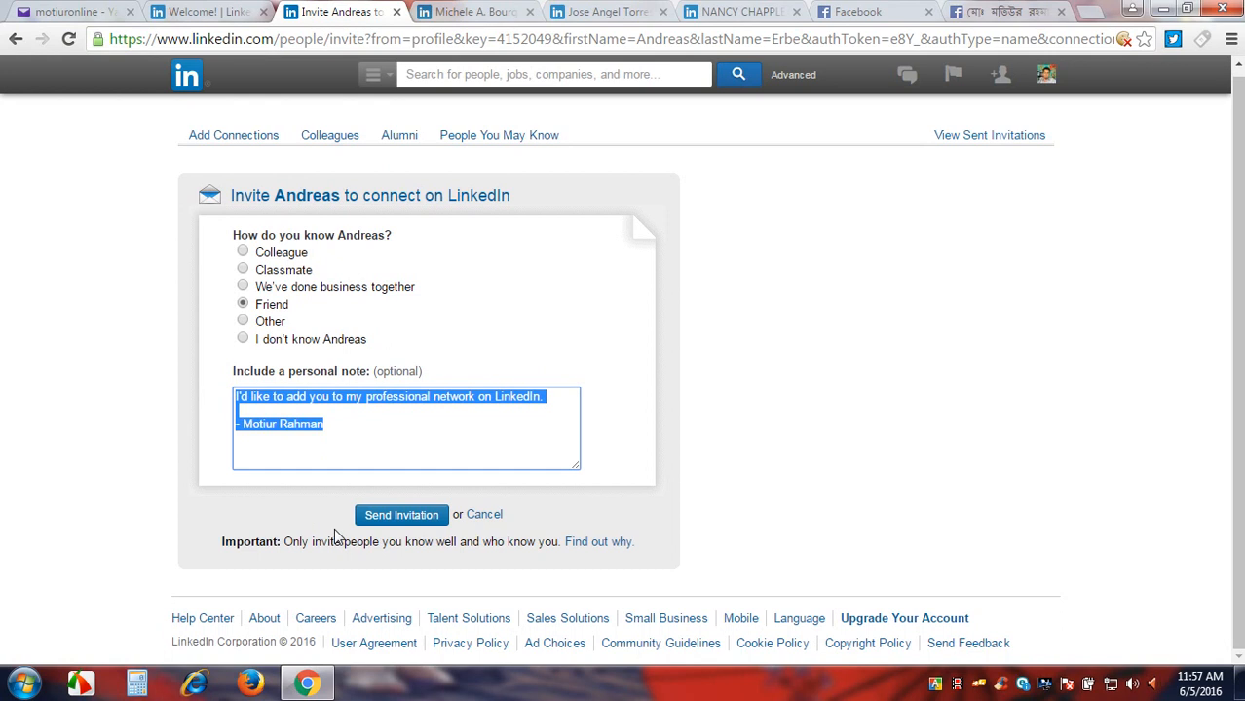
pyautogui.click(333, 440)
pyautogui.click(390, 524)
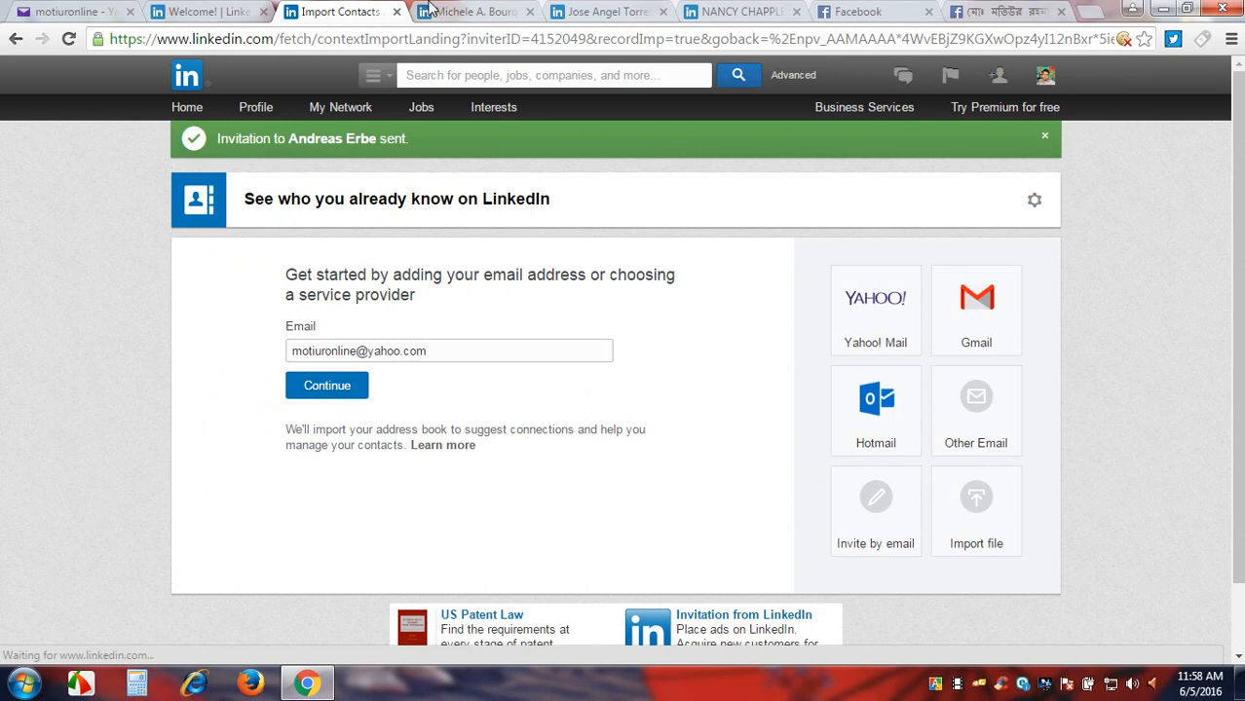
pyautogui.click(496, 12)
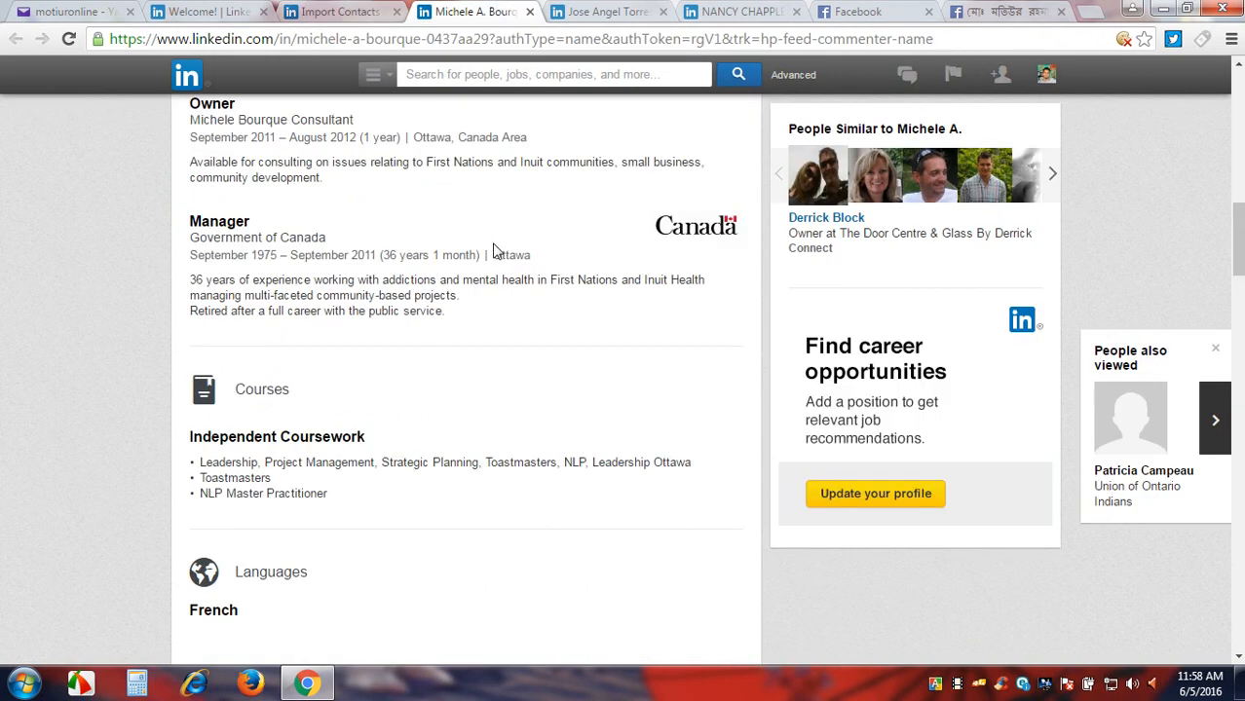
pyautogui.scroll(10, 494, 252)
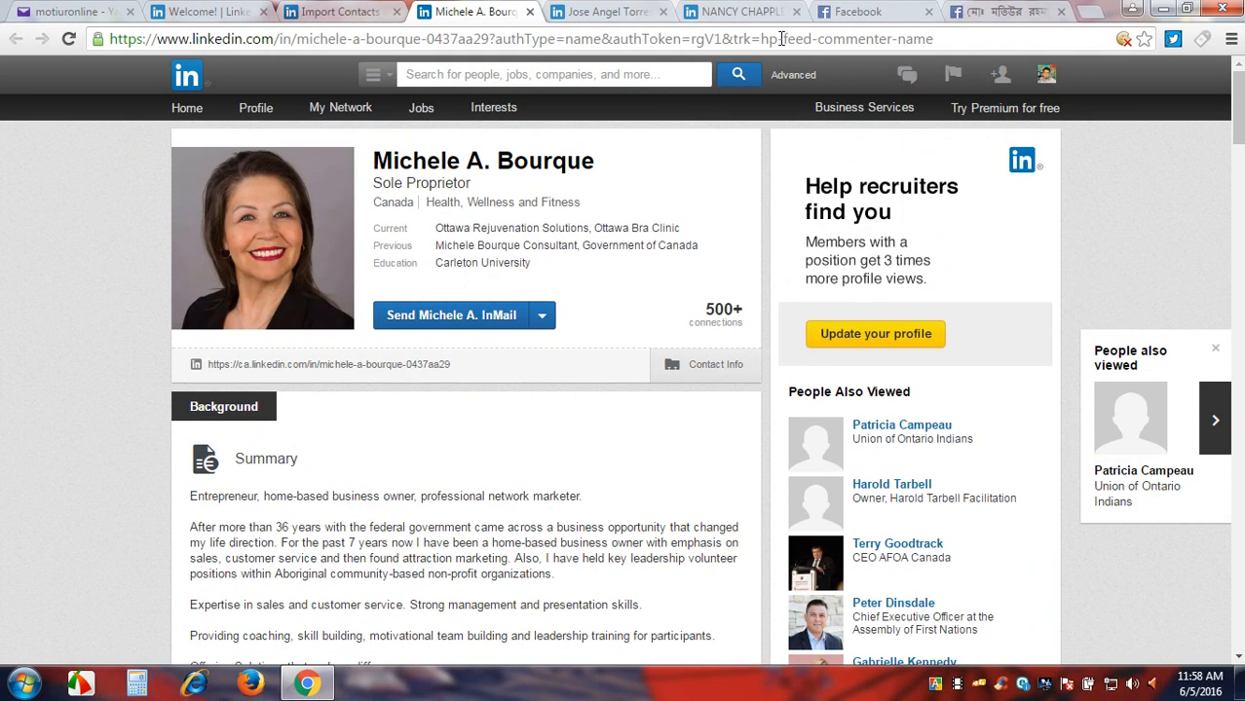
pyautogui.click(745, 12)
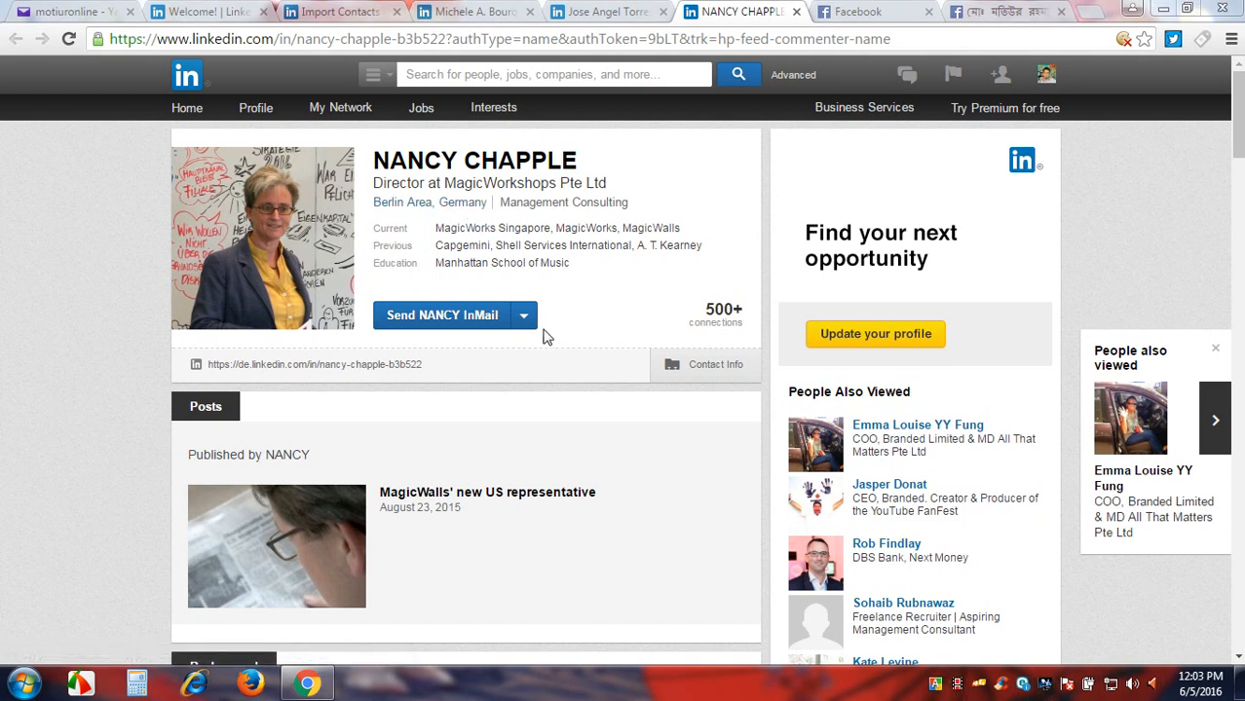
pyautogui.click(525, 317)
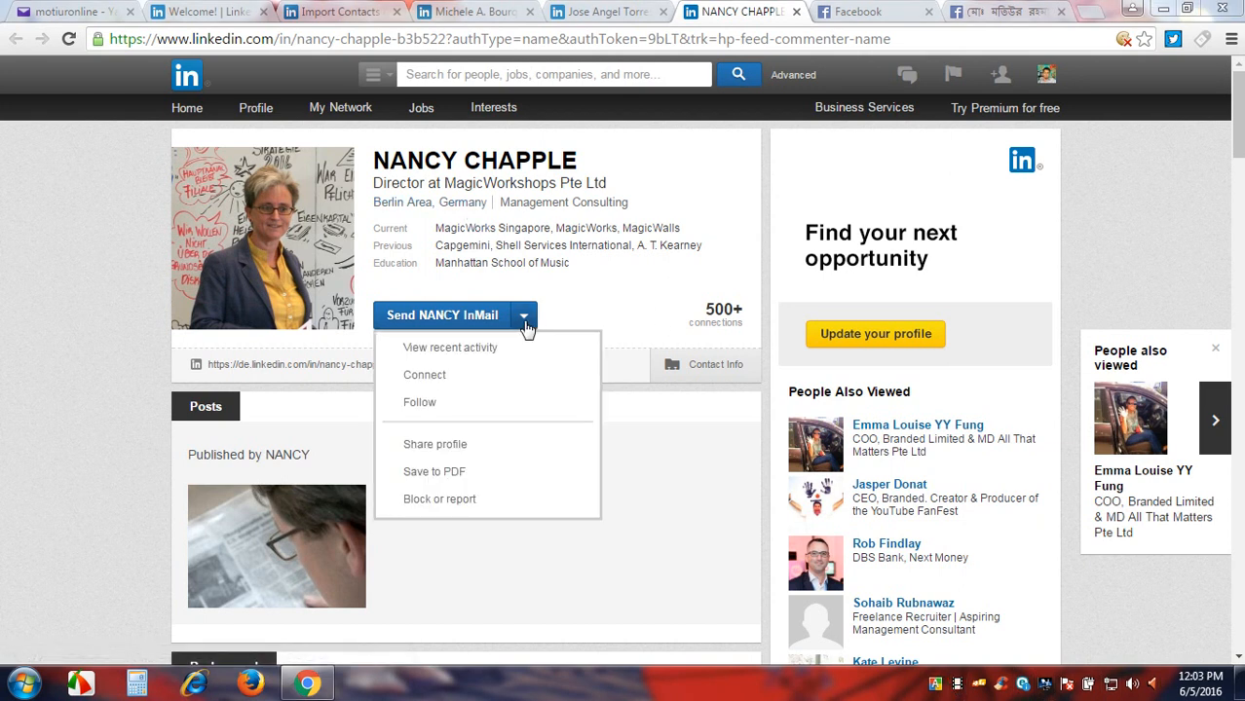
pyautogui.click(465, 407)
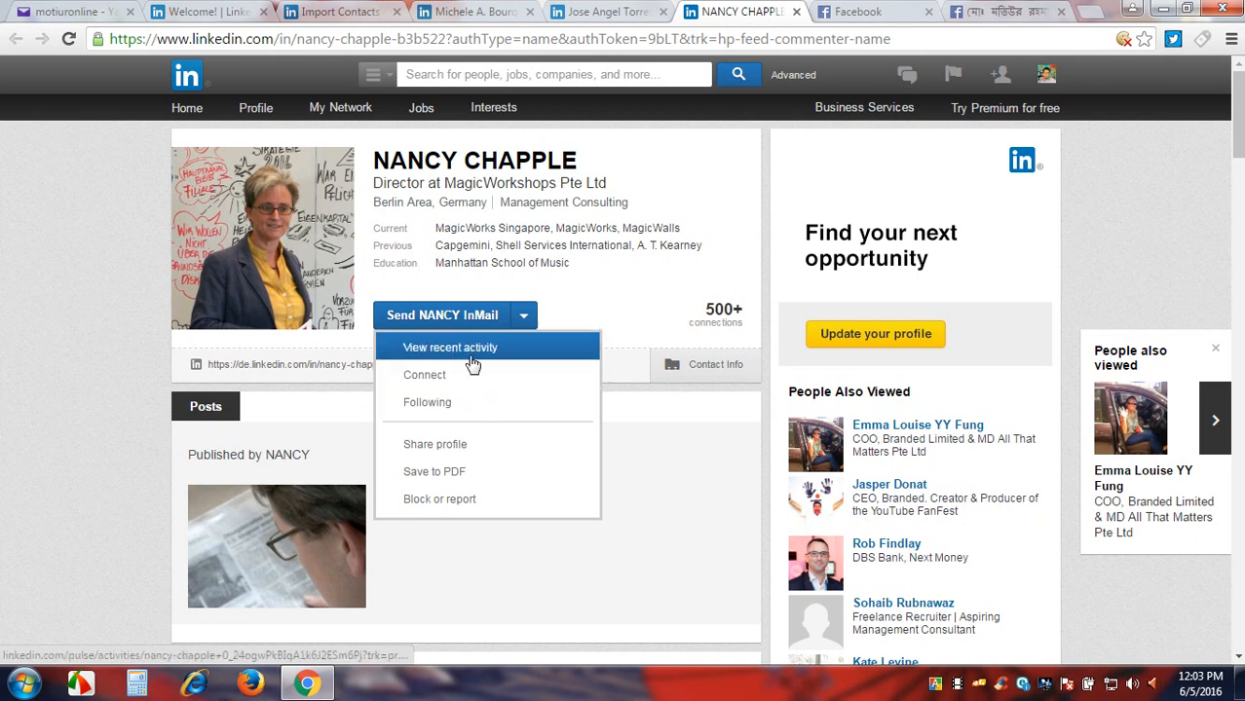
# Send the MagicWorkshops director a connection invitation as Friend with the default personal note.
pyautogui.click(513, 321)
pyautogui.click(513, 321)
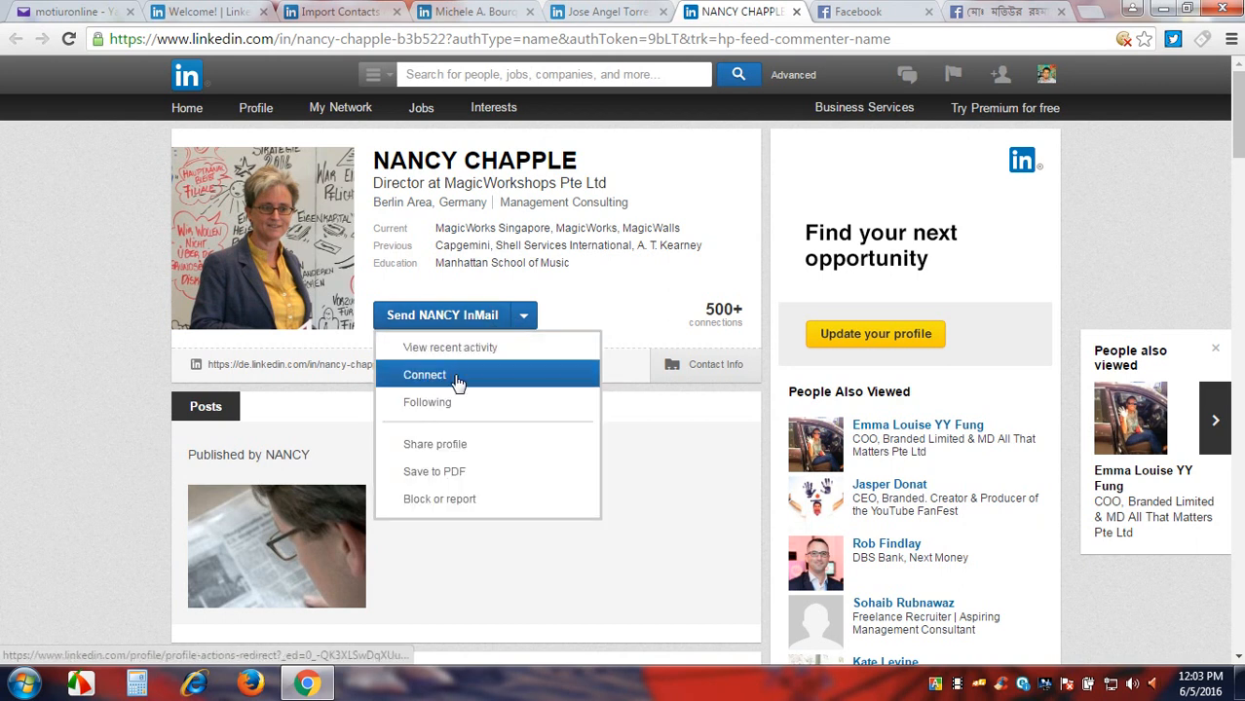
pyautogui.click(453, 376)
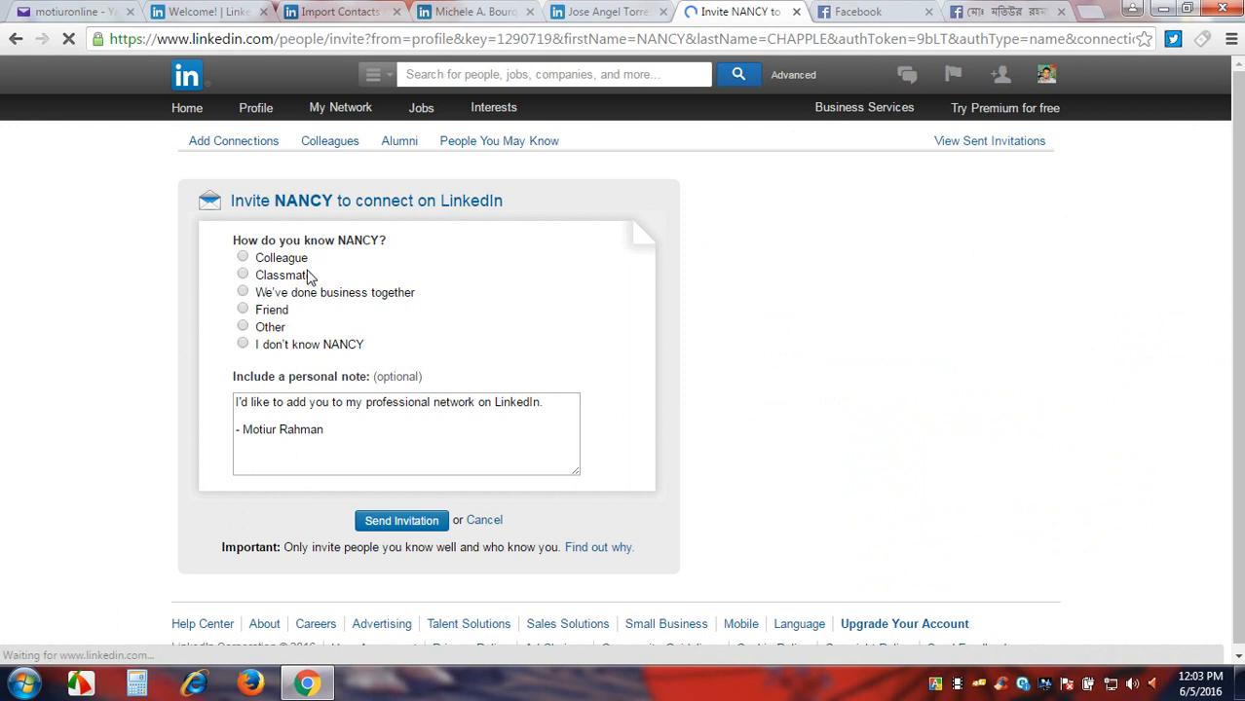
pyautogui.click(277, 314)
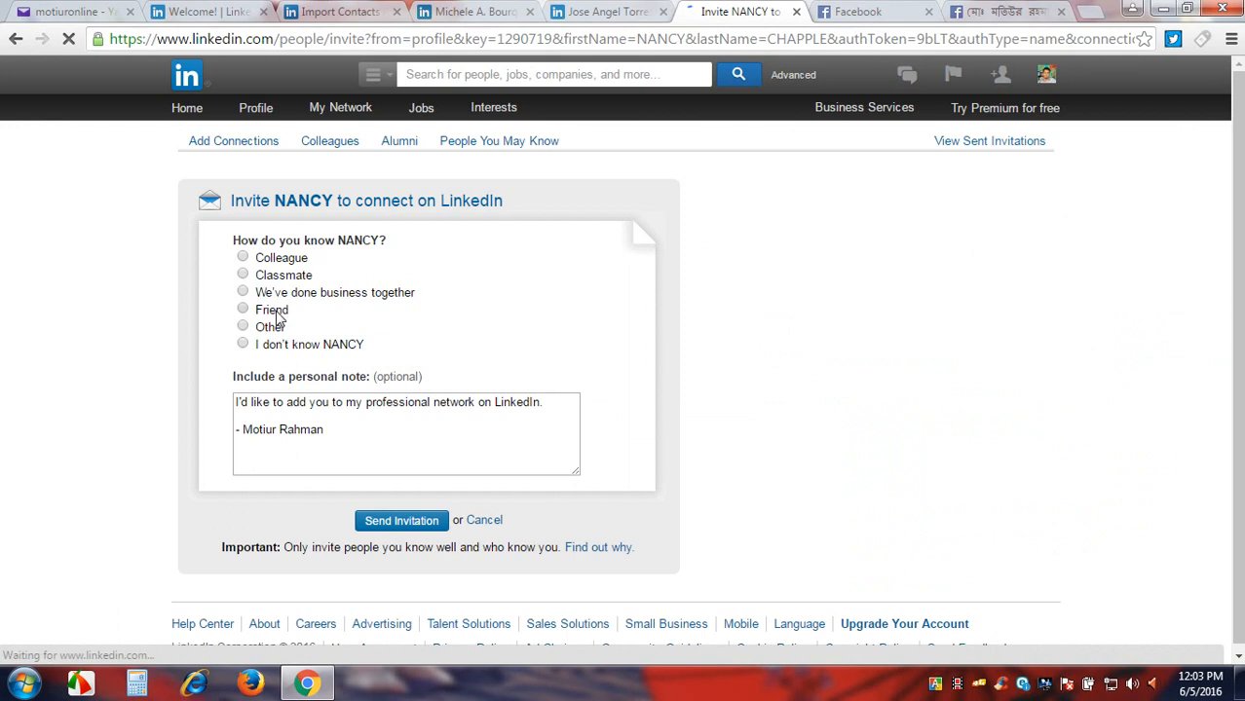
pyautogui.click(407, 522)
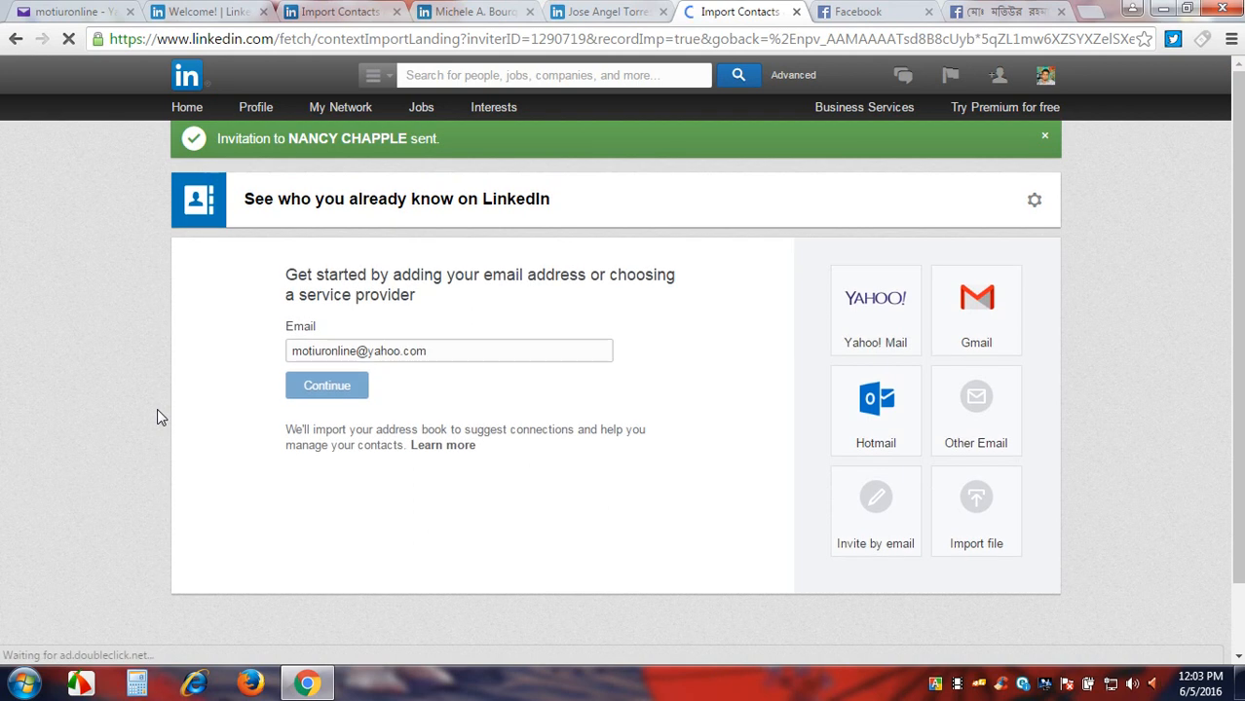
pyautogui.click(353, 10)
pyautogui.click(472, 11)
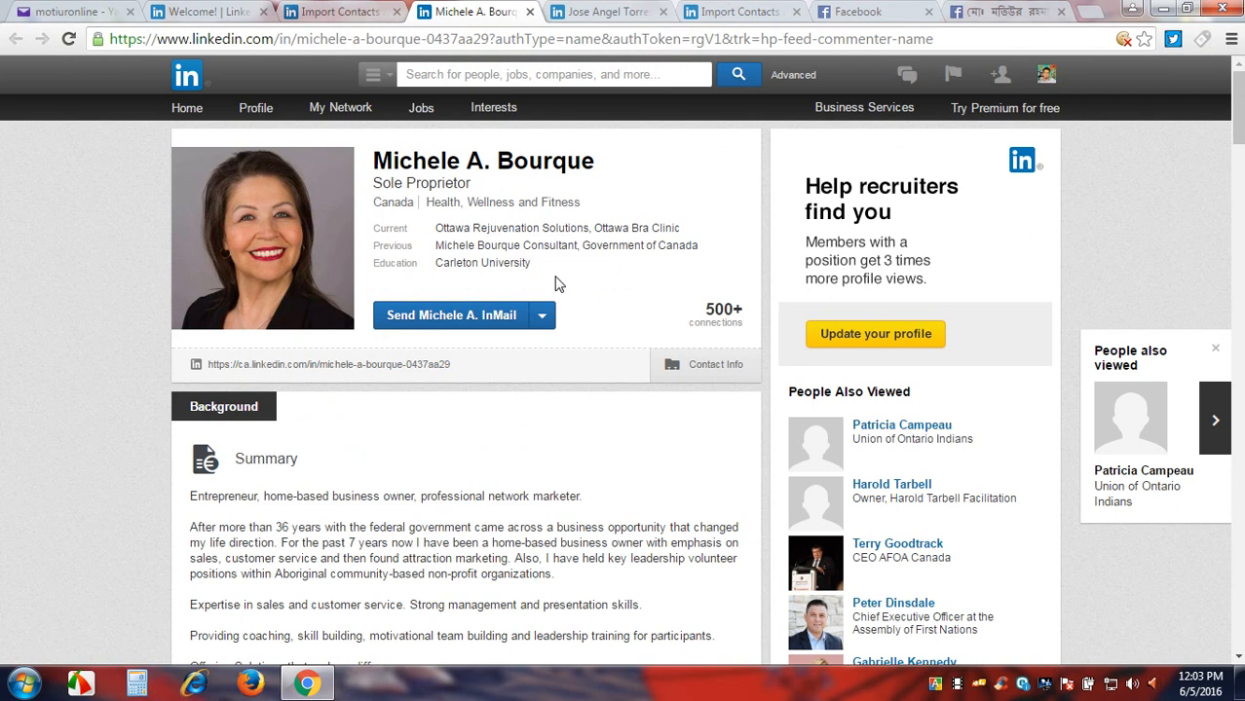
pyautogui.click(319, 19)
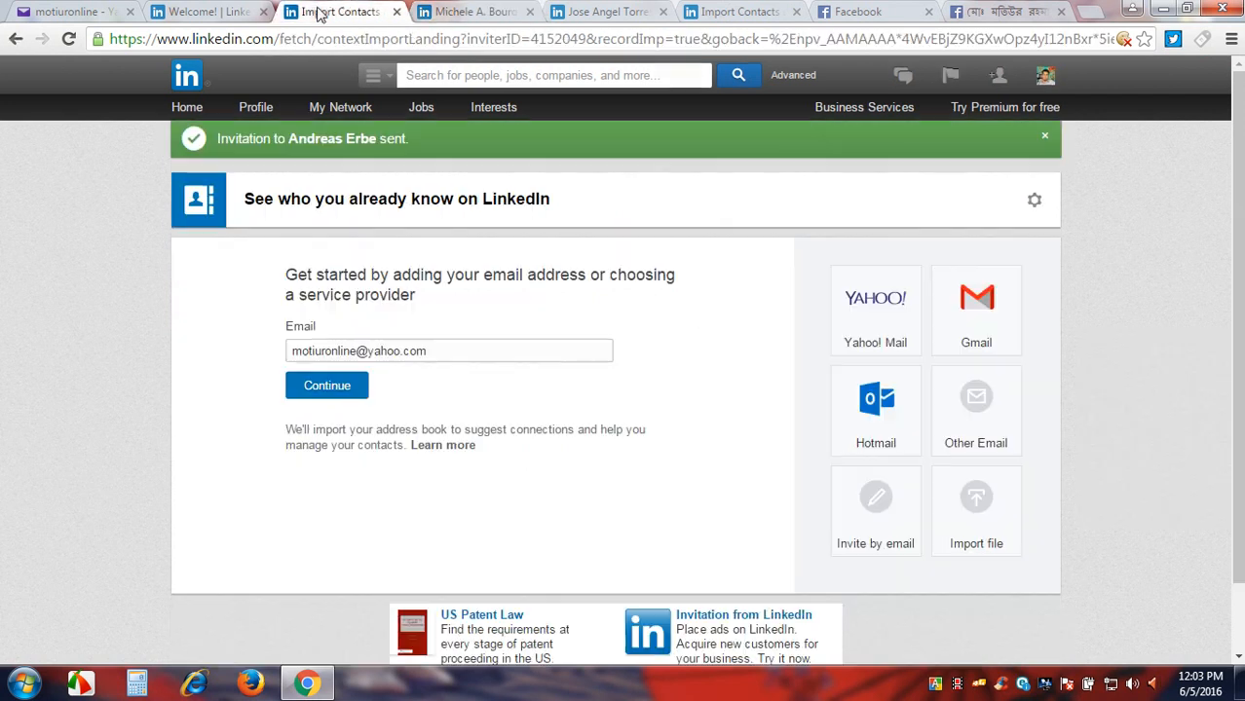
pyautogui.click(398, 12)
pyautogui.click(398, 12)
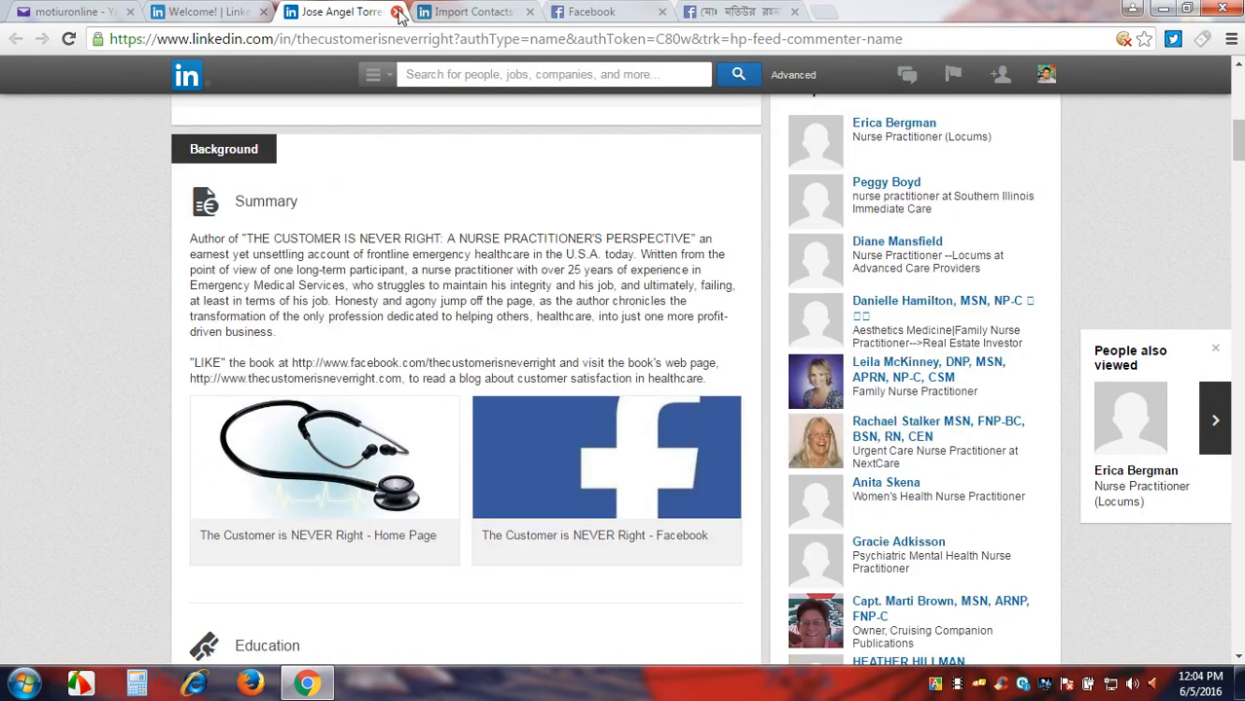
# Close the nurse practitioner's profile tab and the remaining Import Contacts tab, and return to the LinkedIn home page.
pyautogui.click(397, 12)
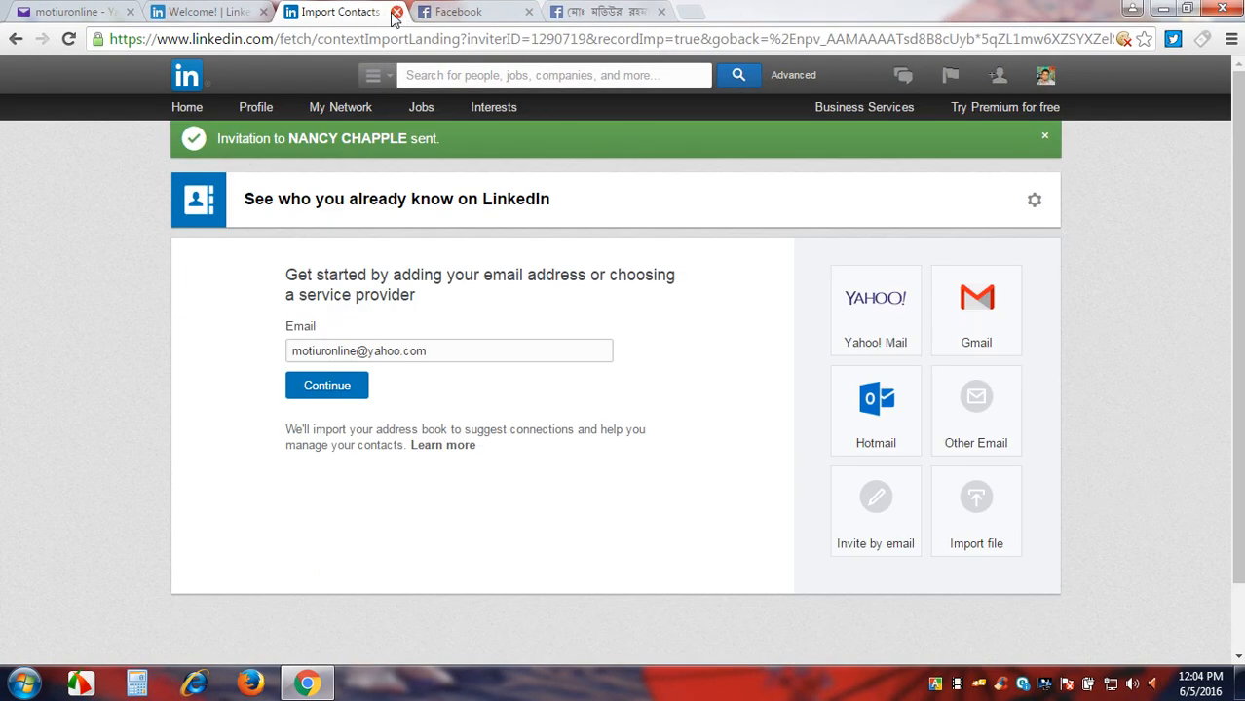
pyautogui.click(397, 12)
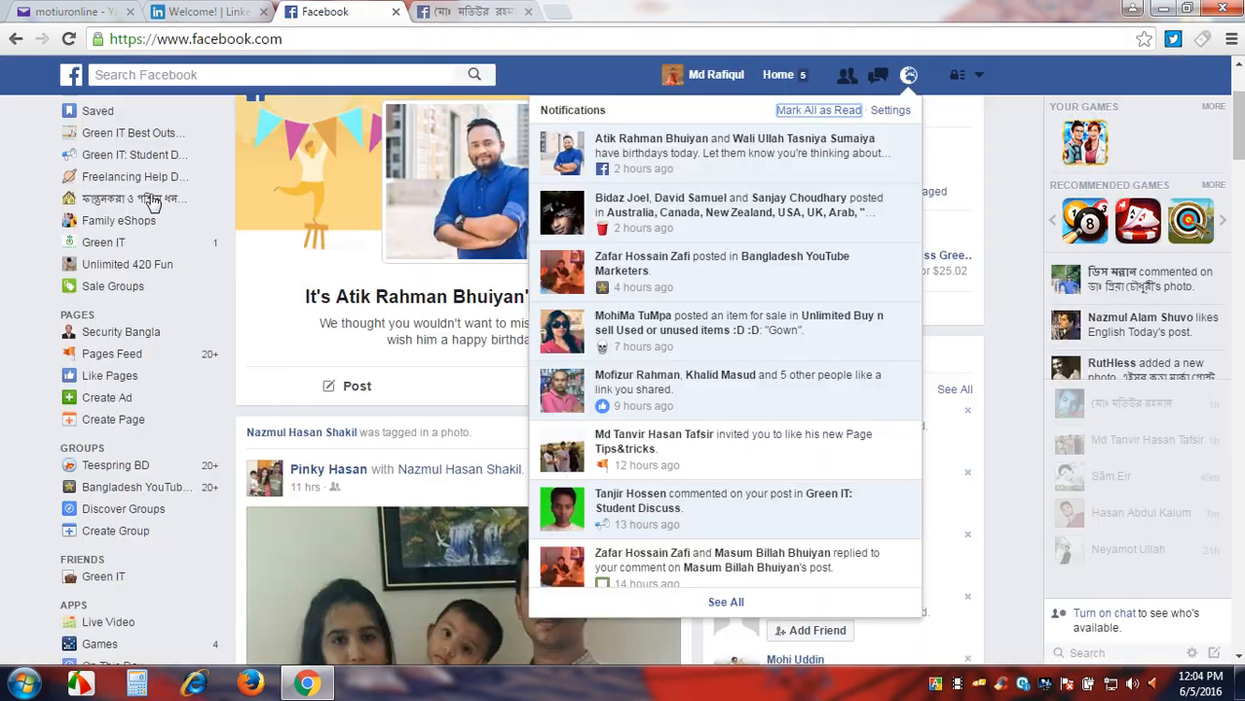
pyautogui.click(972, 217)
pyautogui.click(249, 11)
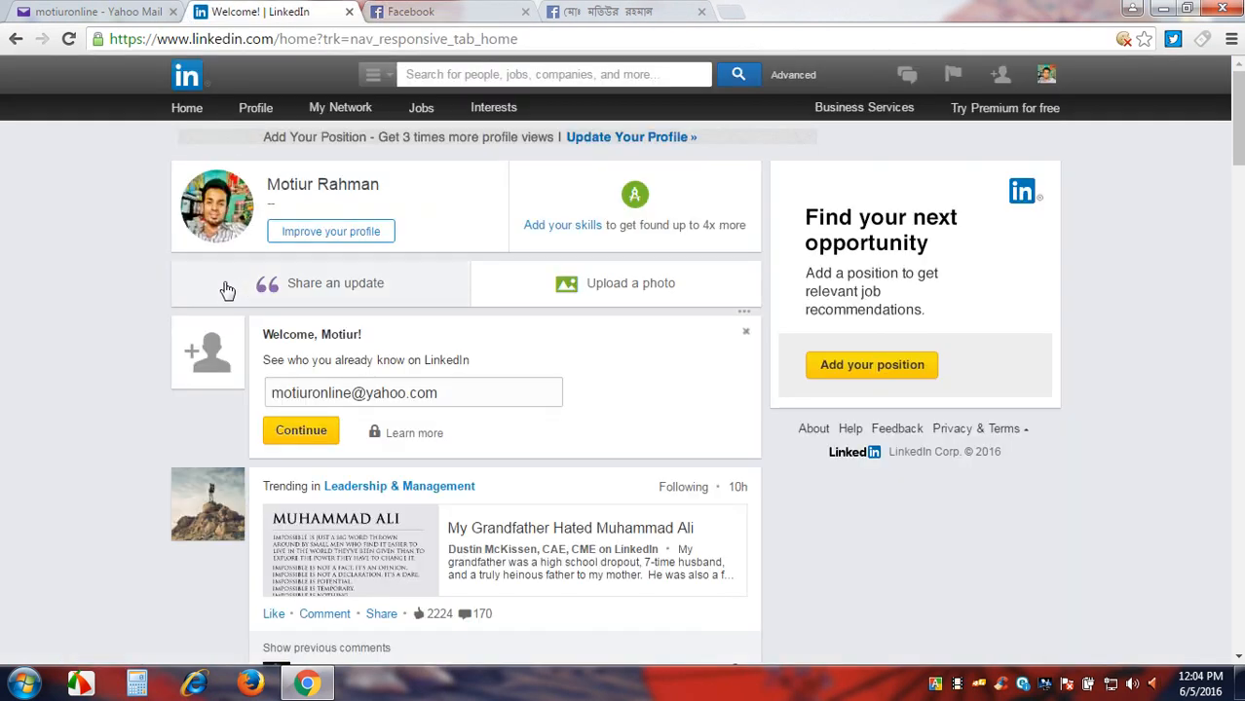
pyautogui.scroll(-1, 228, 286)
pyautogui.scroll(1, 228, 286)
pyautogui.scroll(-1, 389, 270)
pyautogui.scroll(1, 389, 269)
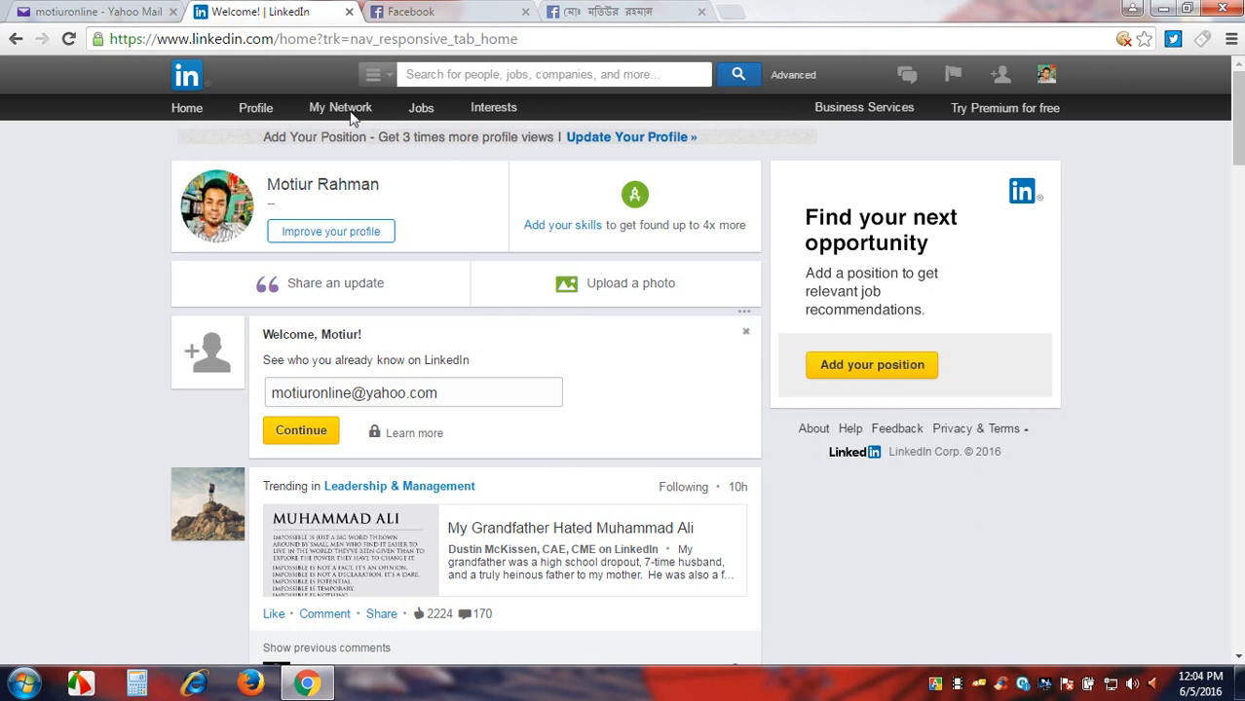
# Open the LinkedIn Groups page, dismiss its welcome tour and look over today's highlights.
pyautogui.moveTo(258, 117)
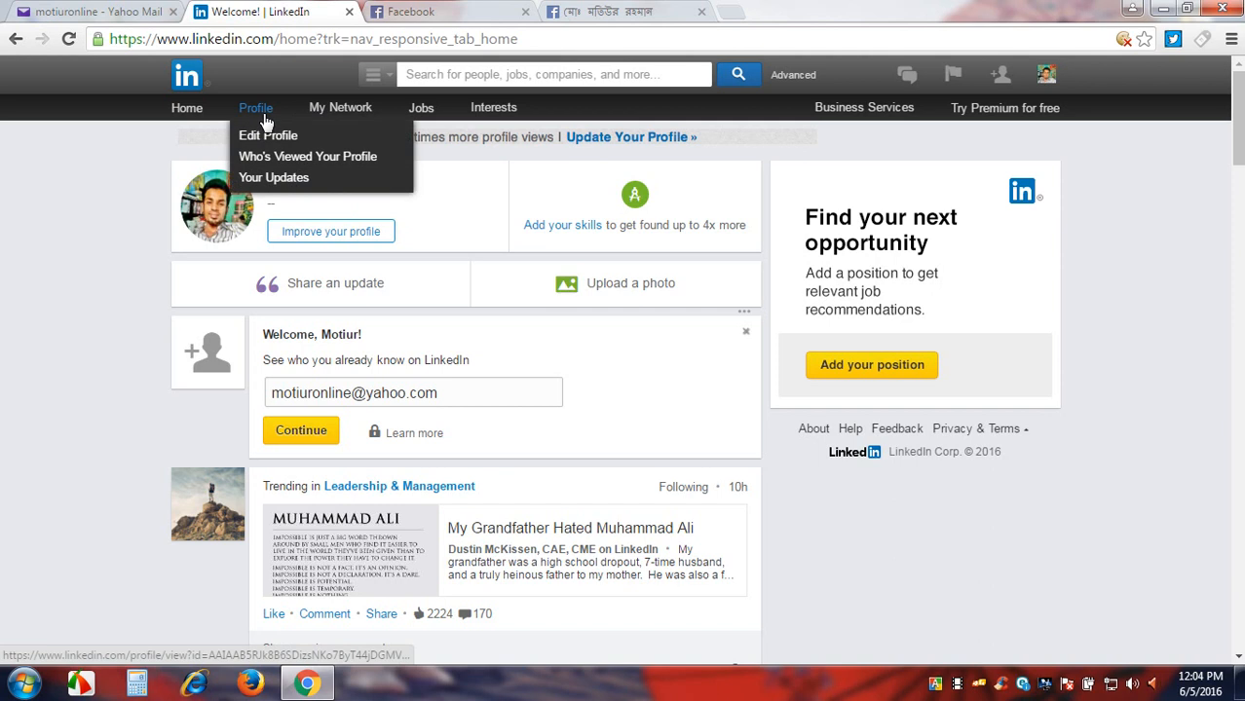
pyautogui.moveTo(334, 114)
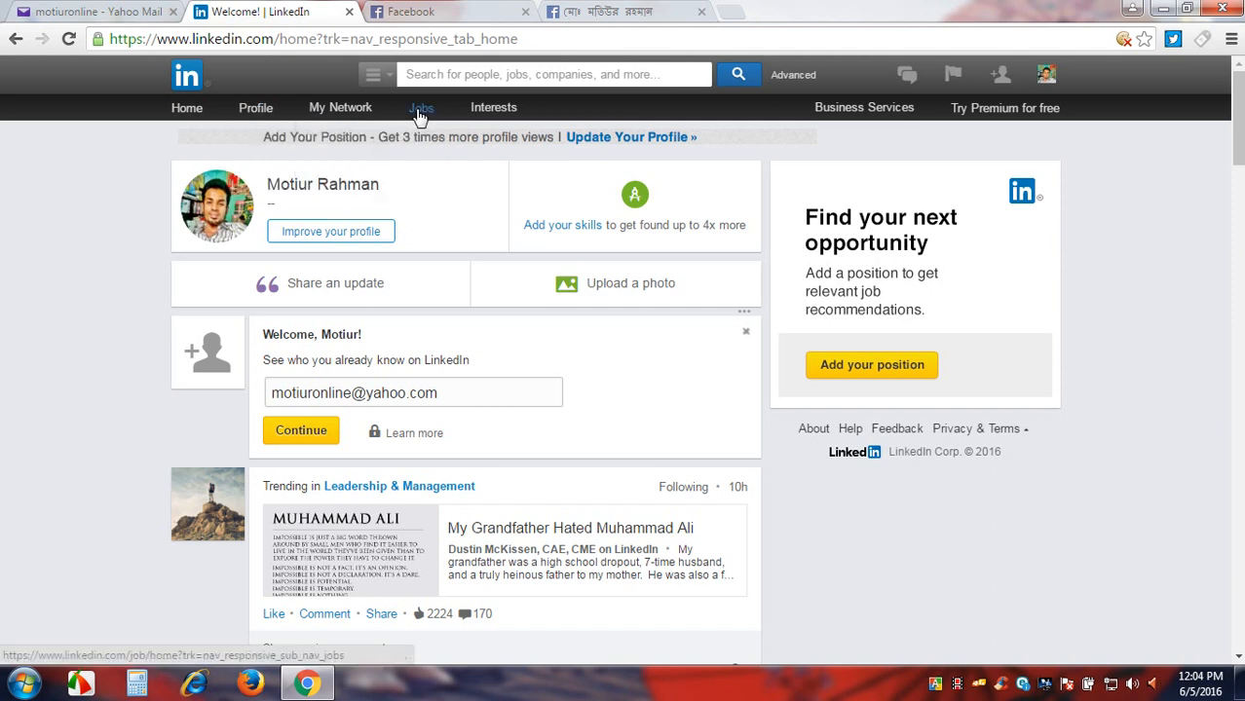
pyautogui.moveTo(489, 110)
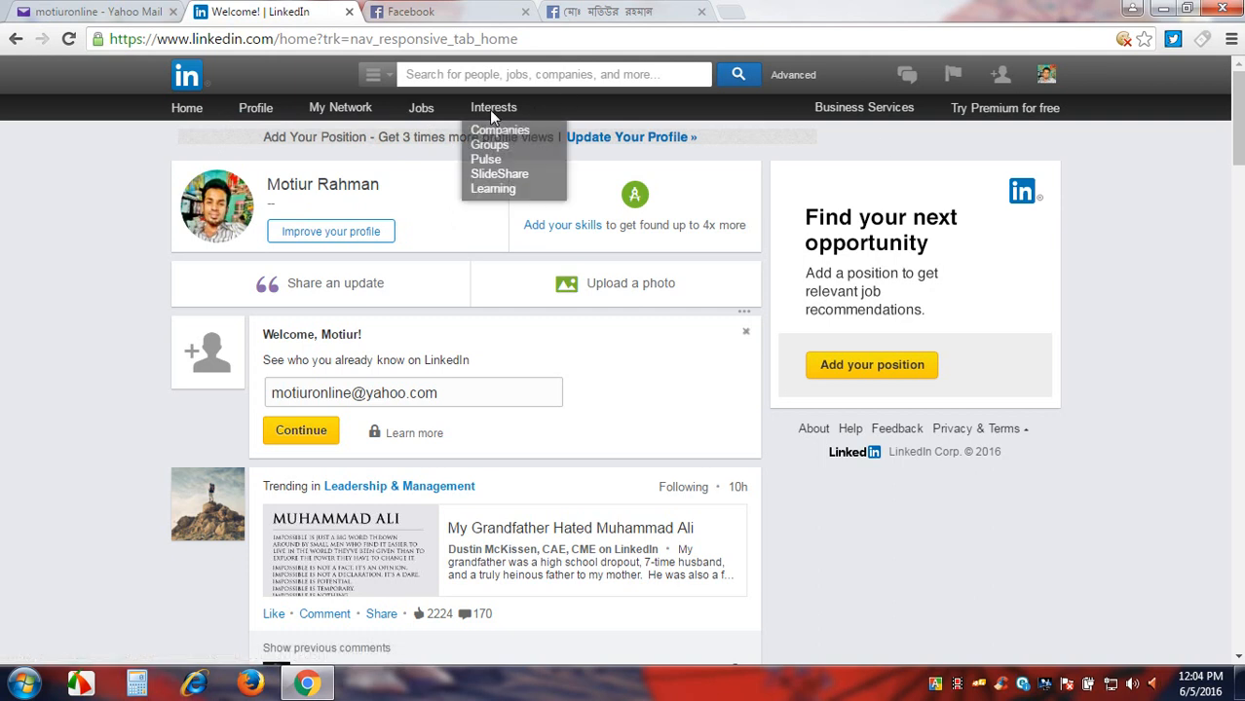
pyautogui.click(491, 156)
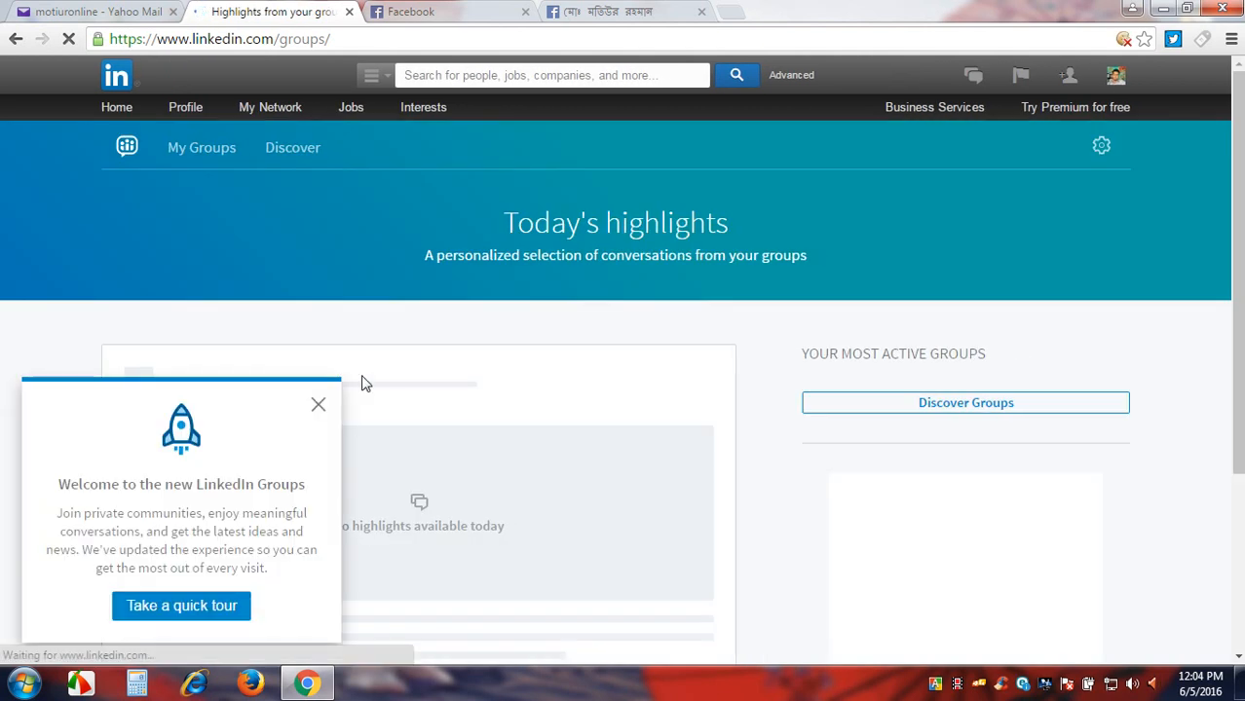
pyautogui.click(318, 403)
pyautogui.scroll(-3, 504, 314)
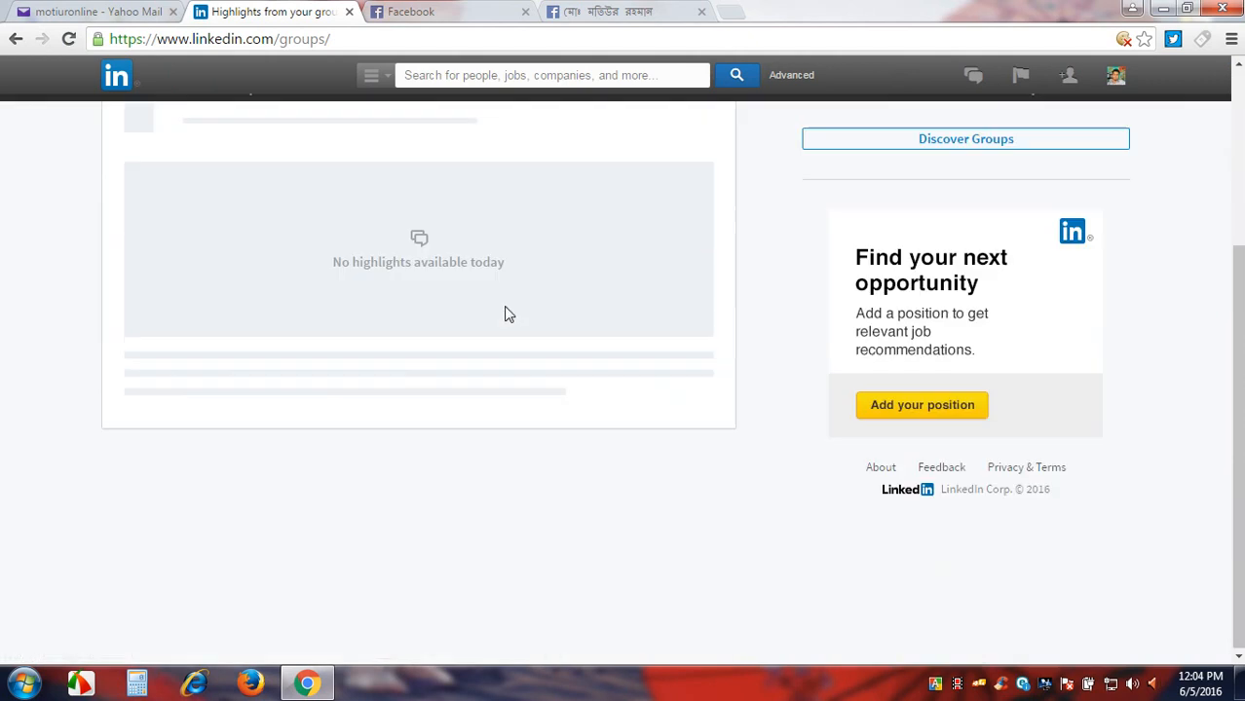
pyautogui.scroll(3, 579, 318)
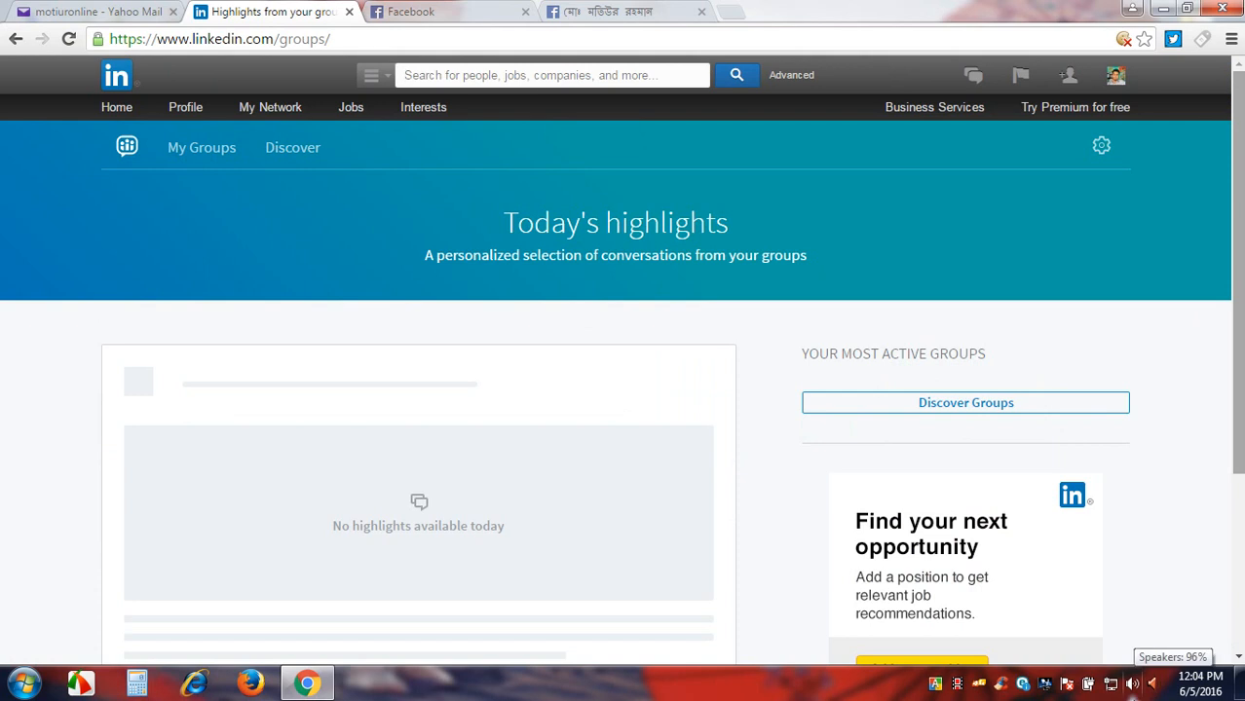
# Search LinkedIn for "ney york" and narrow the results to groups.
pyautogui.write('ney')
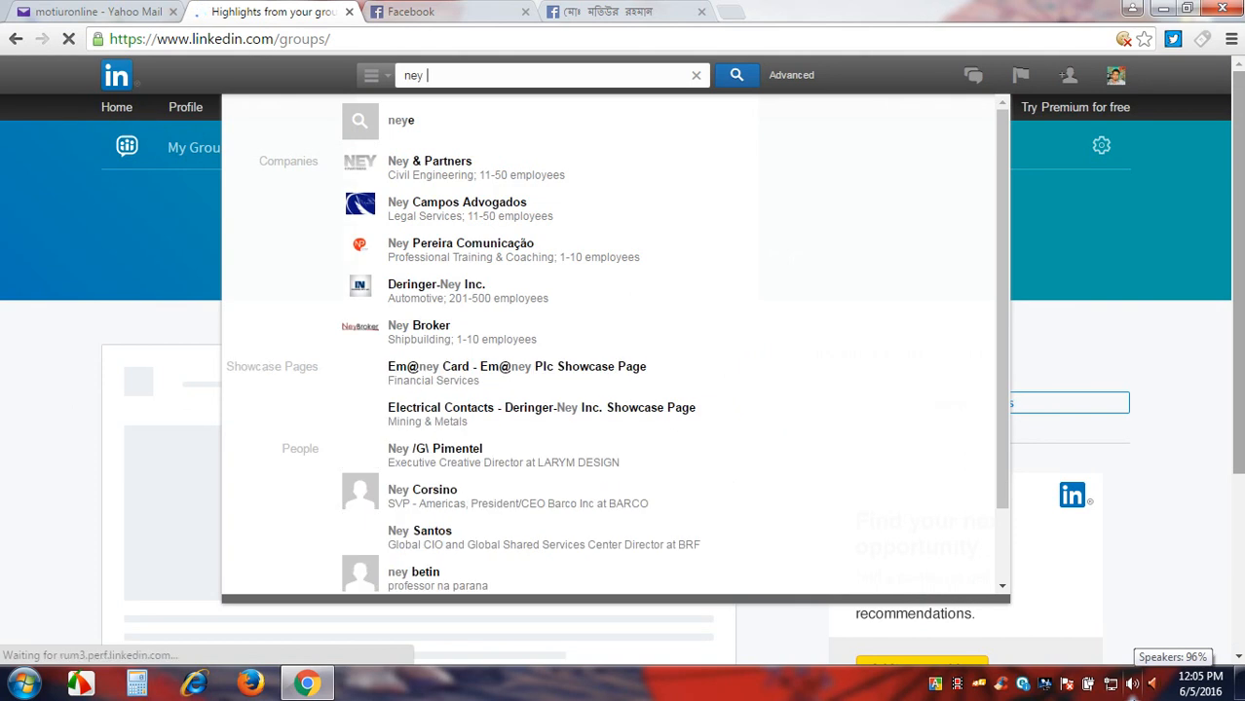
pyautogui.write(' york')
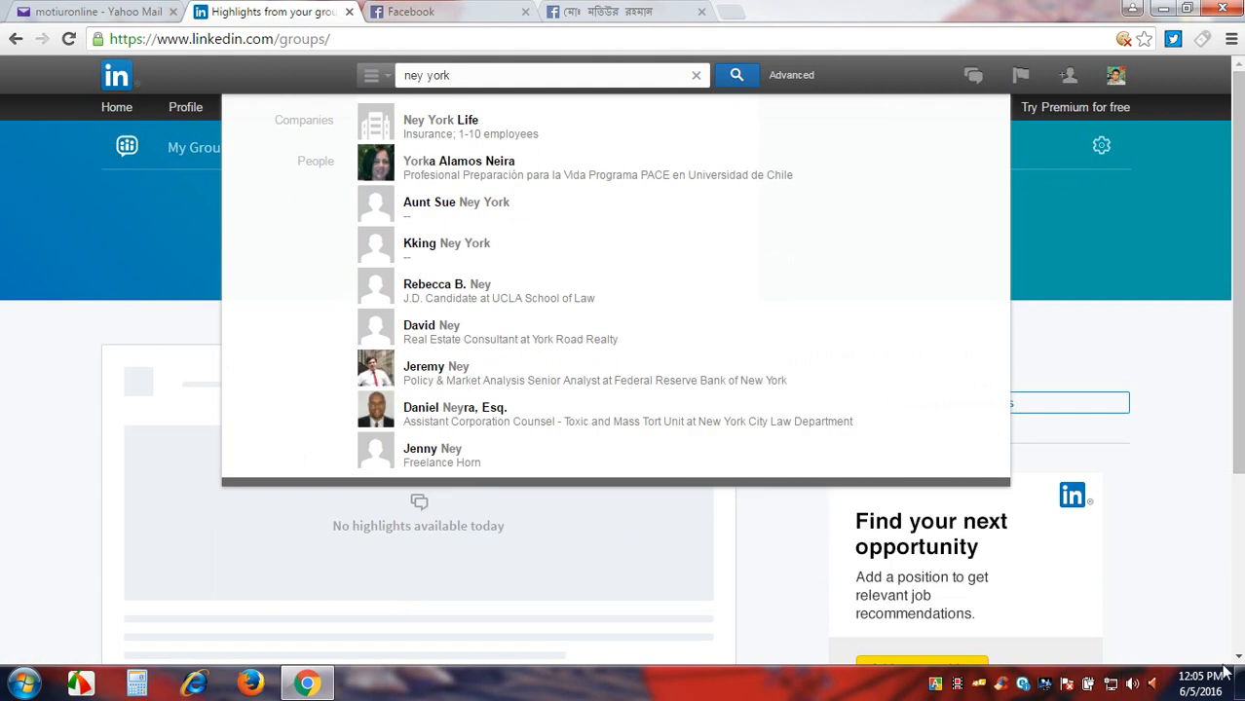
pyautogui.click(736, 75)
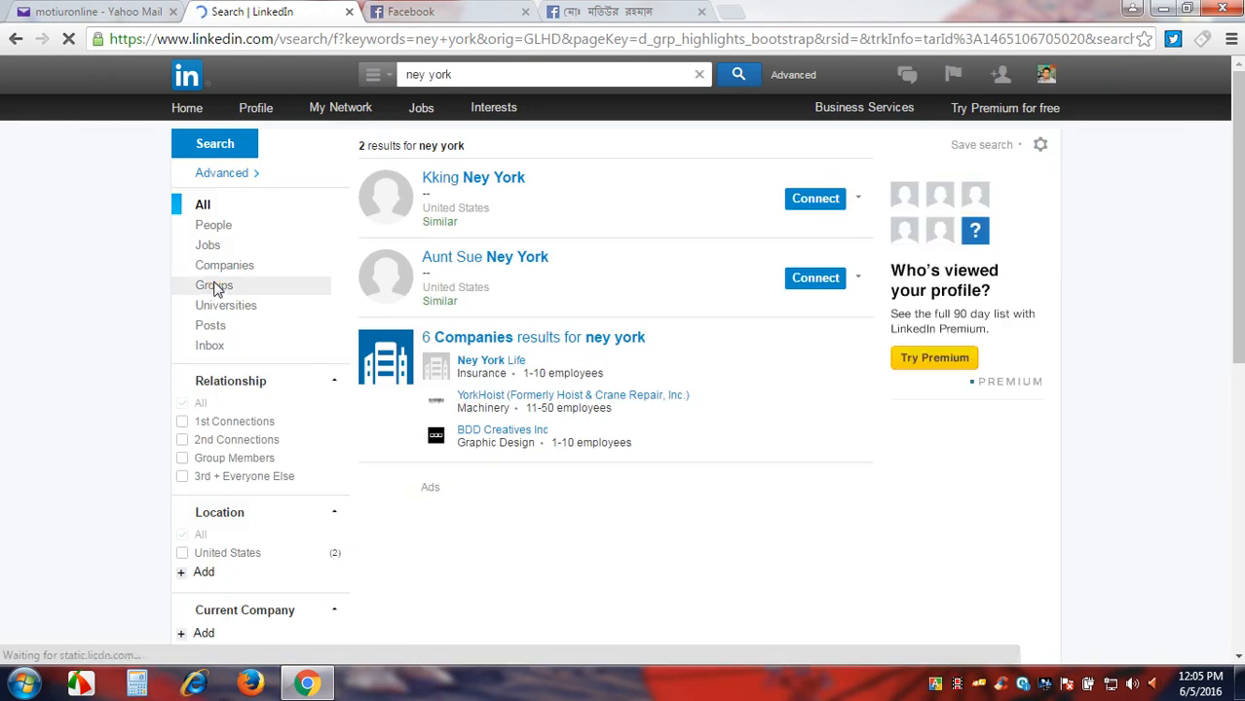
pyautogui.click(214, 285)
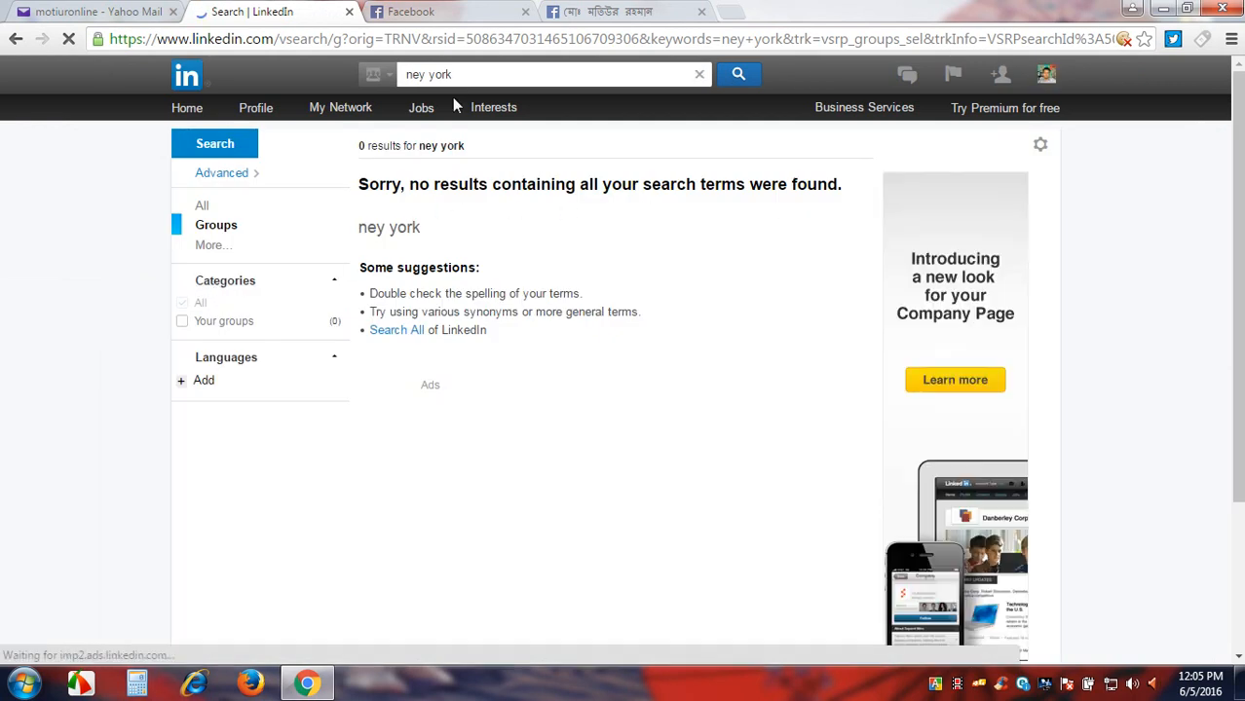
# Replace the group search term with "health" and run the search.
pyautogui.moveTo(451, 75); pyautogui.dragTo(403, 75)
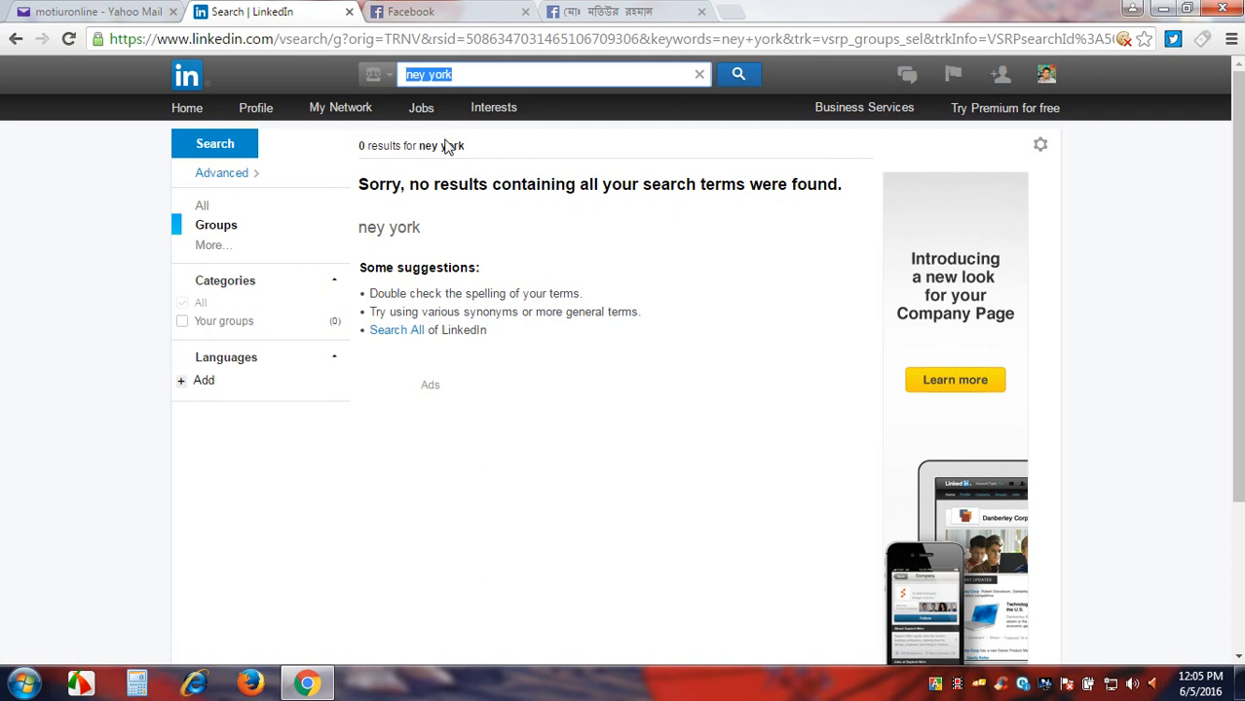
pyautogui.write('health')
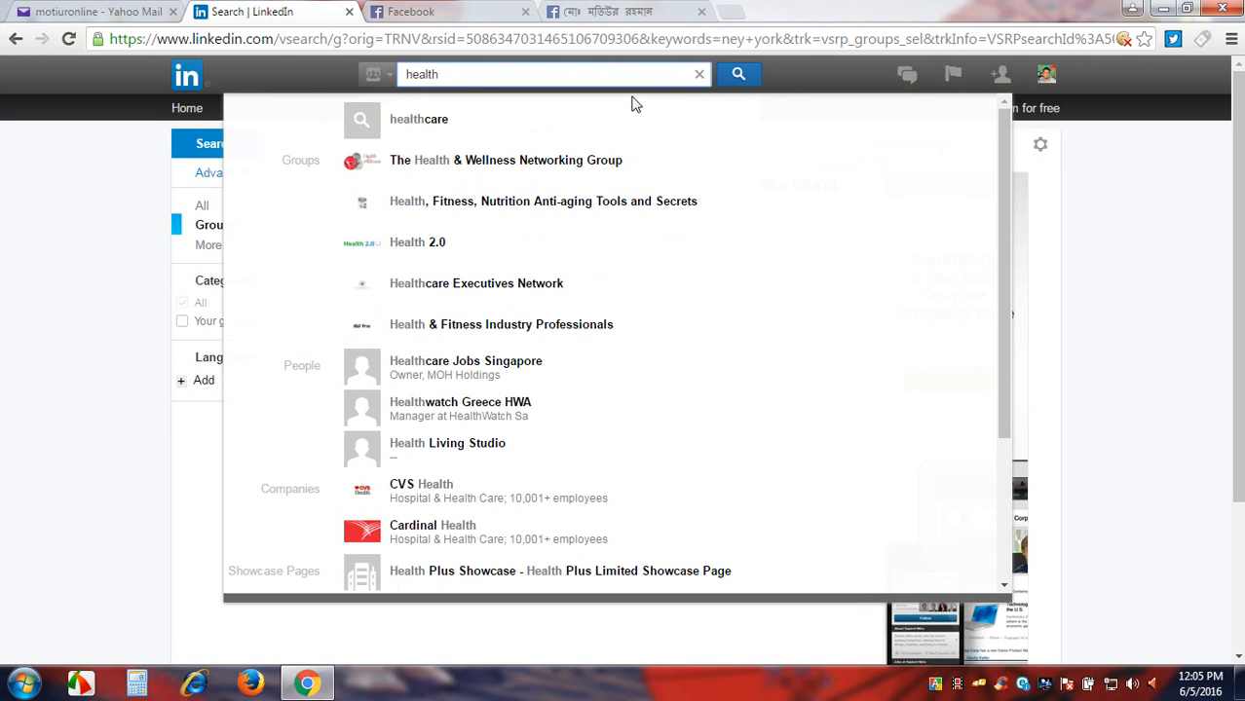
pyautogui.click(738, 75)
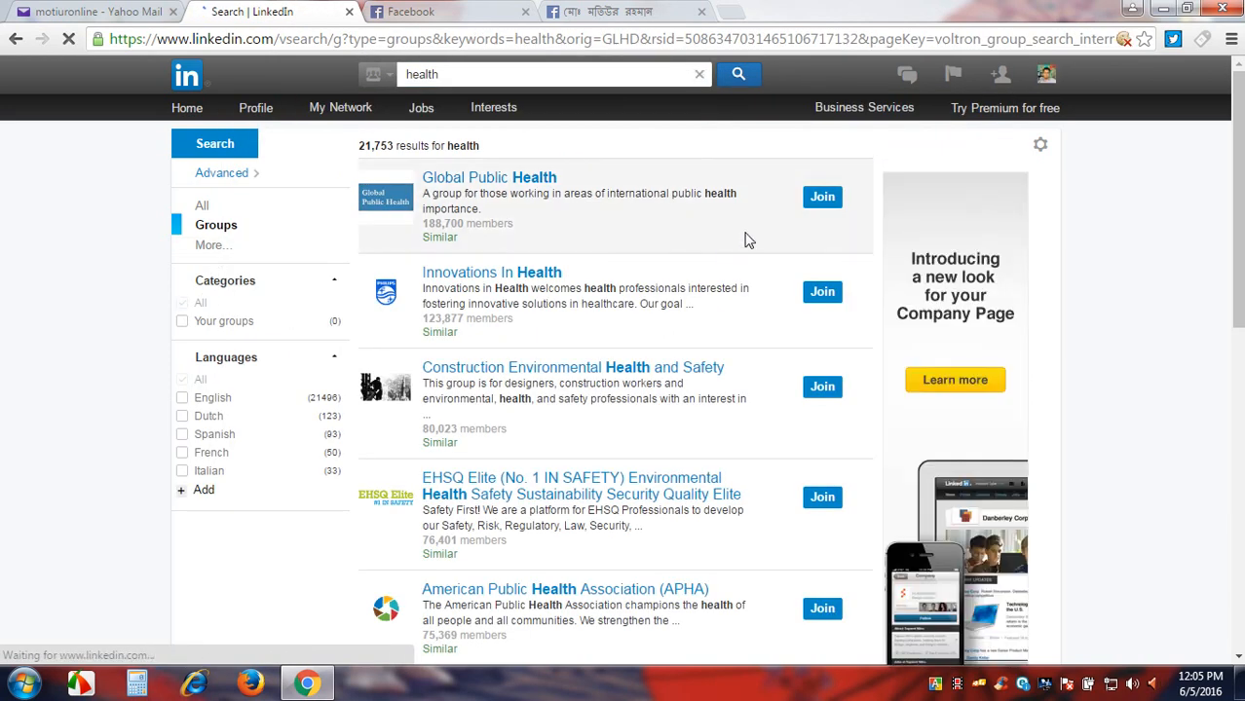
# Look through the health groups, request to join Global Public Health straight from the results, and return to the results list.
pyautogui.scroll(-8, 714, 253)
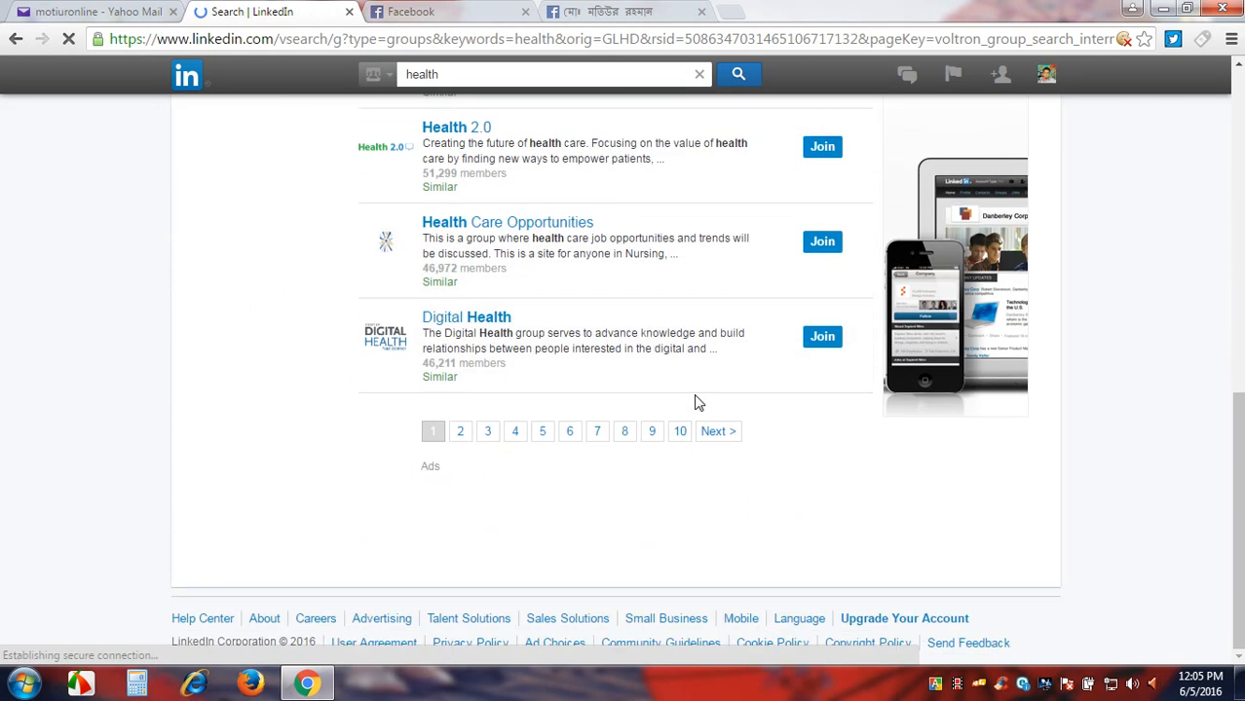
pyautogui.scroll(4, 697, 400)
pyautogui.scroll(5, 693, 393)
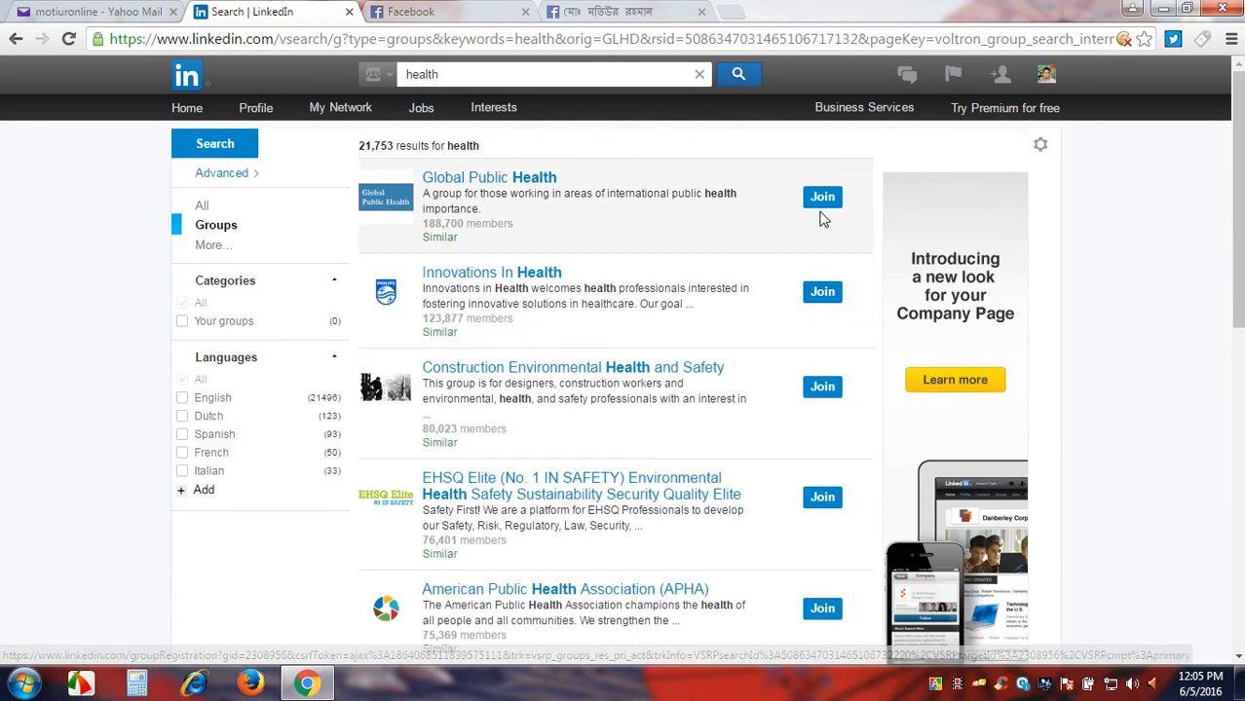
pyautogui.click(822, 199)
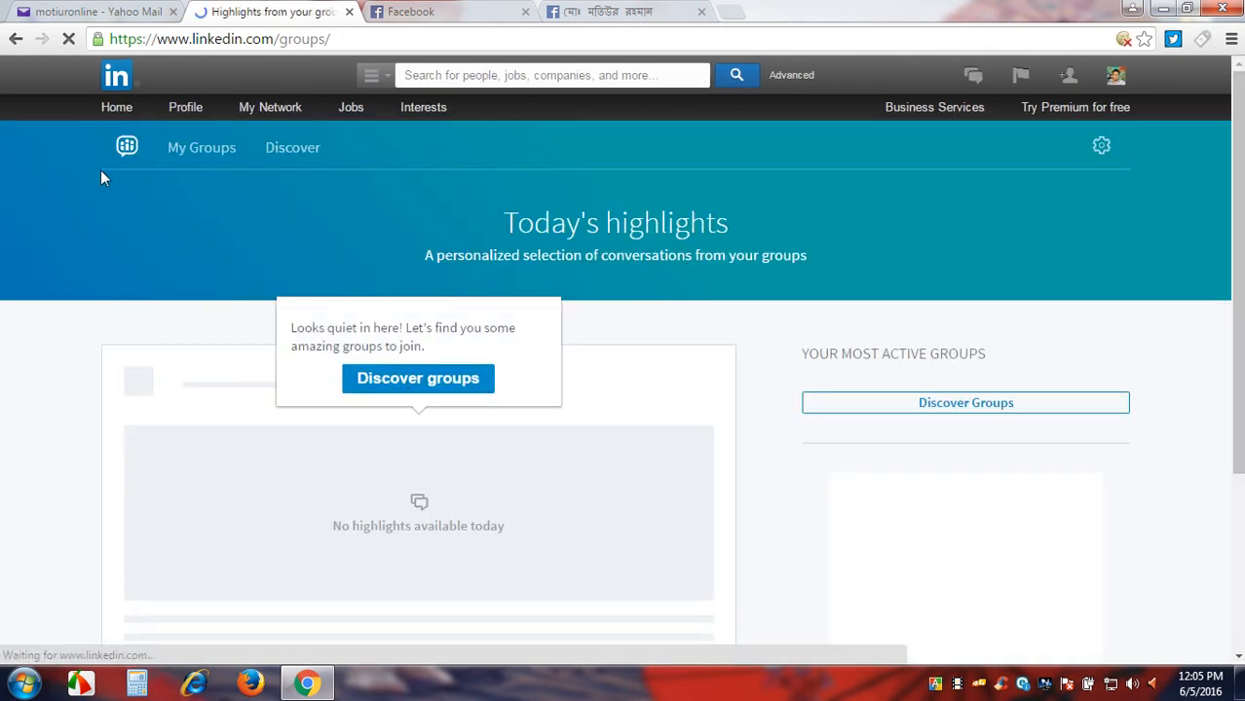
pyautogui.click(15, 40)
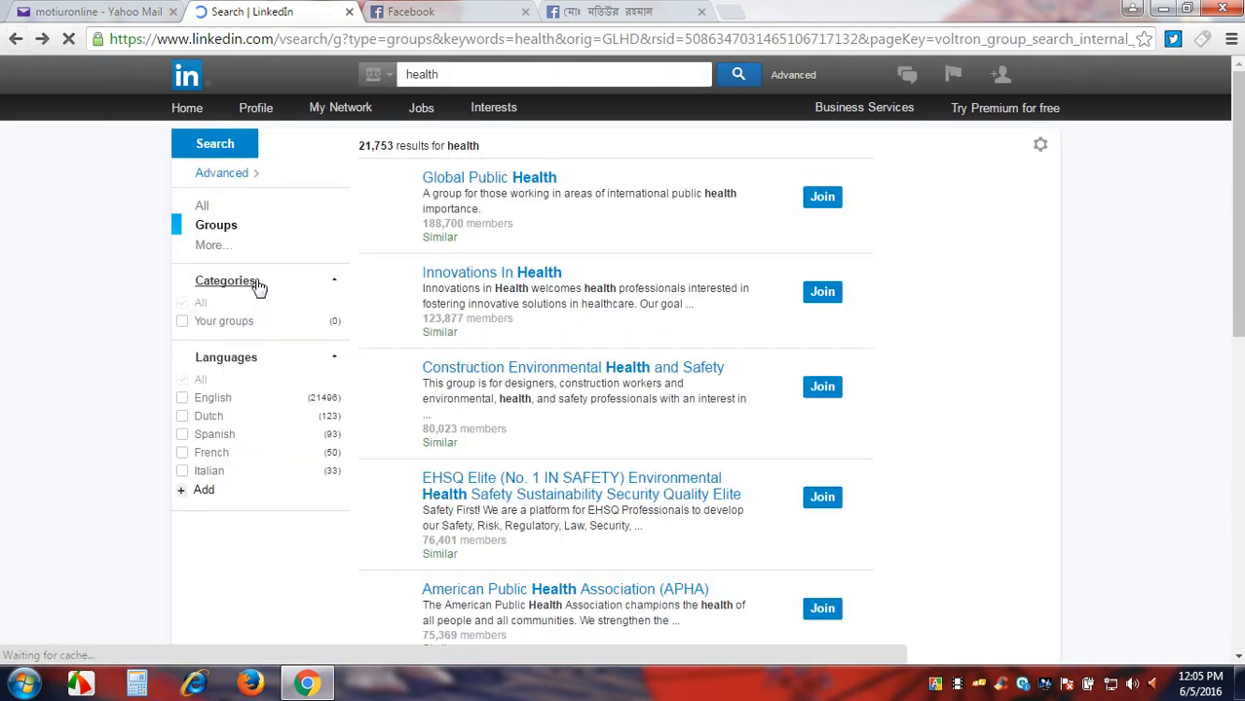
# Open Global Public Health, Innovations In Health, Construction Environmental Health and Safety, and American Public Health Association (APHA) in separate new tabs.
pyautogui.rightClick(502, 182)
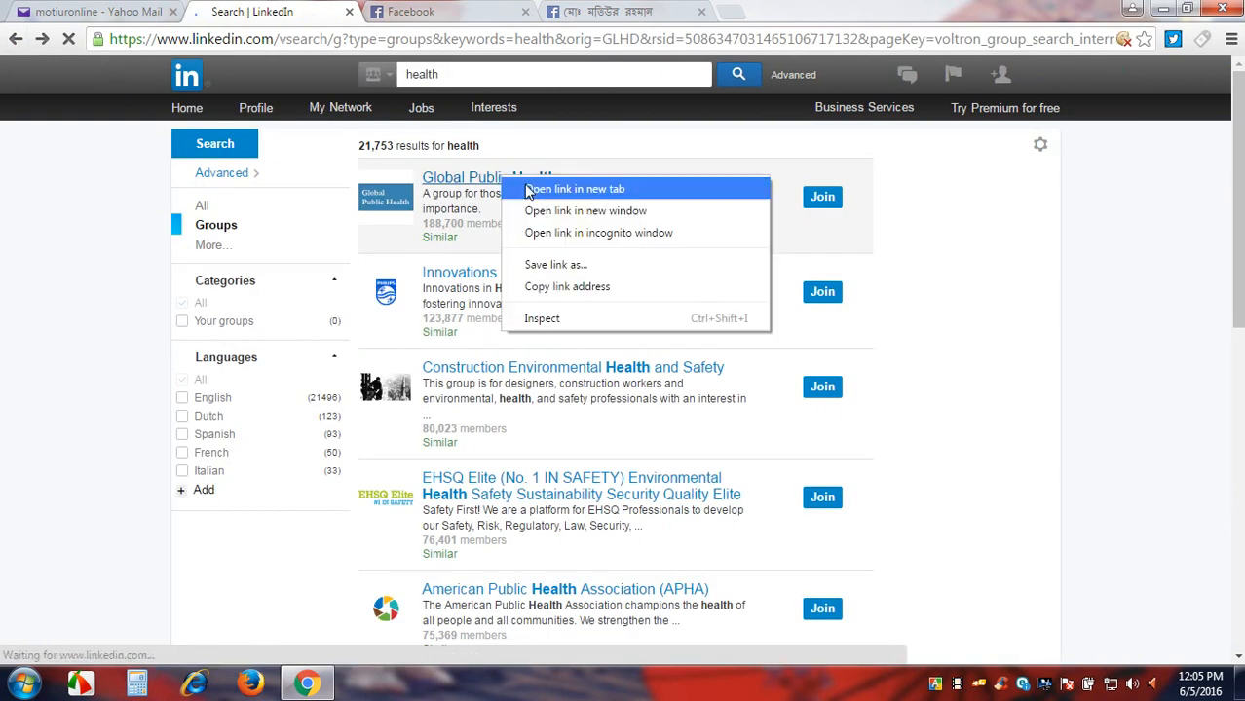
pyautogui.click(540, 190)
pyautogui.rightClick(498, 280)
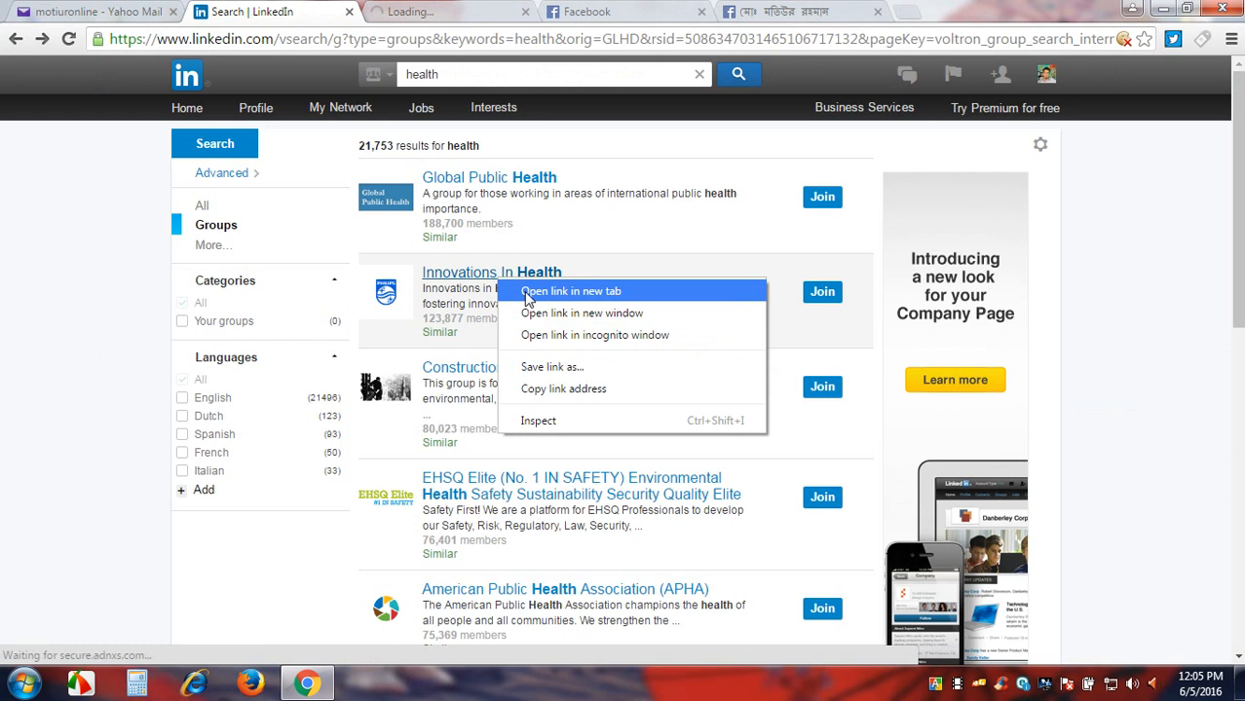
pyautogui.click(535, 290)
pyautogui.scroll(-1, 474, 355)
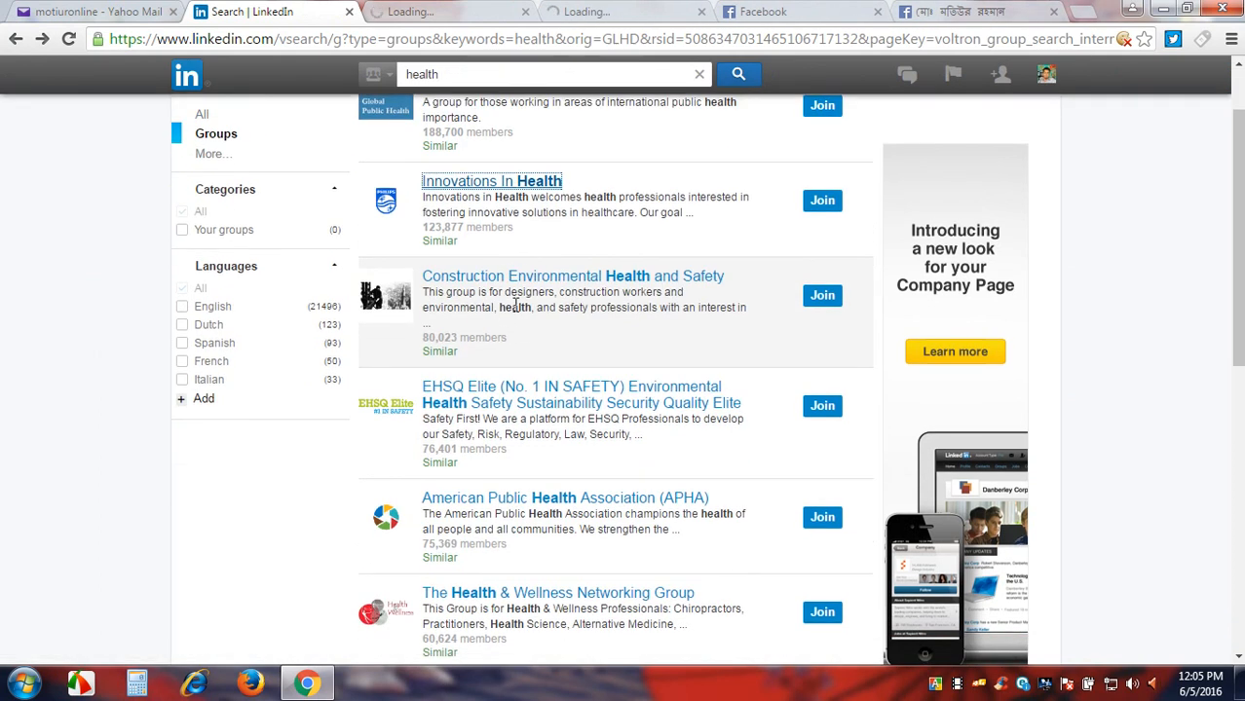
pyautogui.rightClick(517, 276)
pyautogui.click(543, 287)
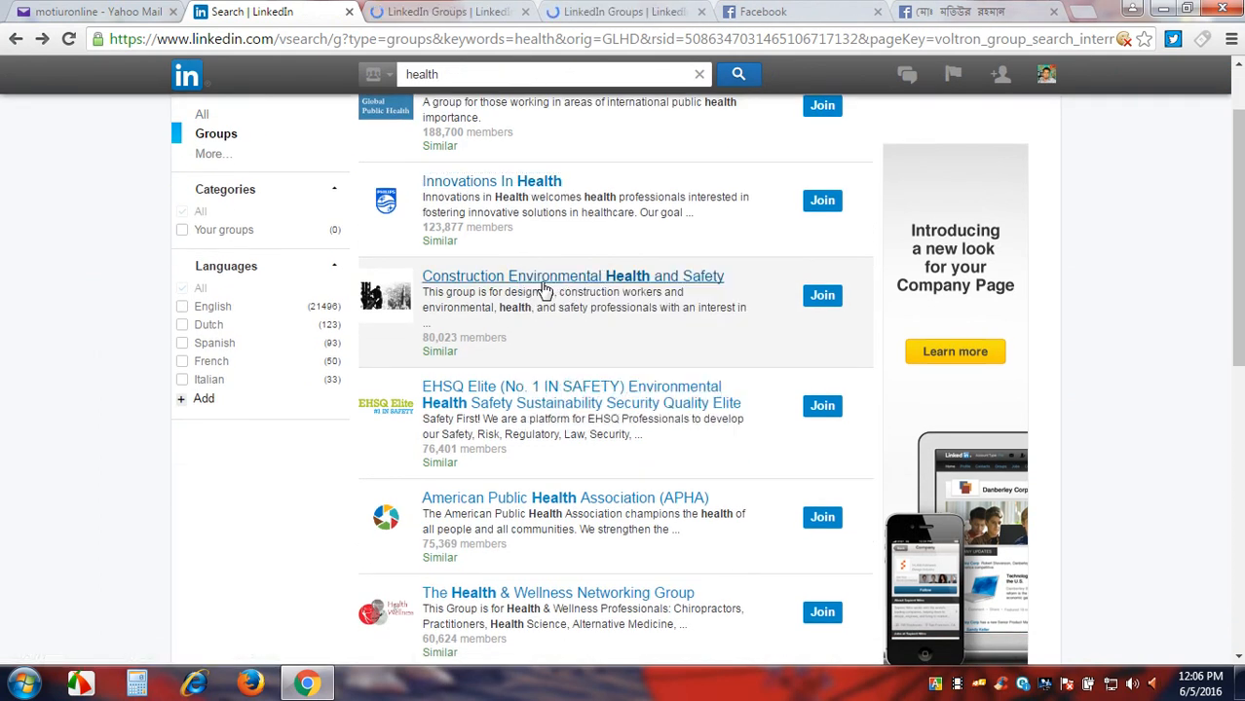
pyautogui.rightClick(574, 508)
pyautogui.click(602, 518)
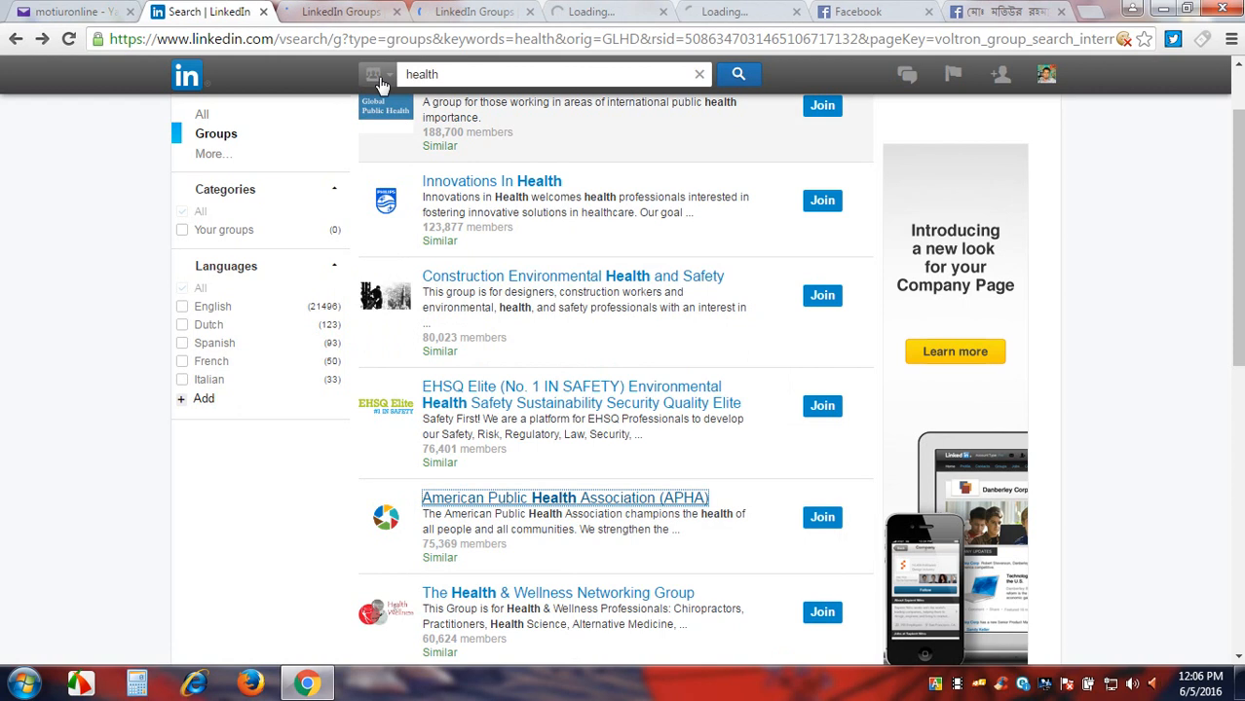
# Go through the opened group pages and ask to join Innovations In Health, Construction Environmental Health and Safety, and American Public Health Association (APHA).
pyautogui.click(336, 12)
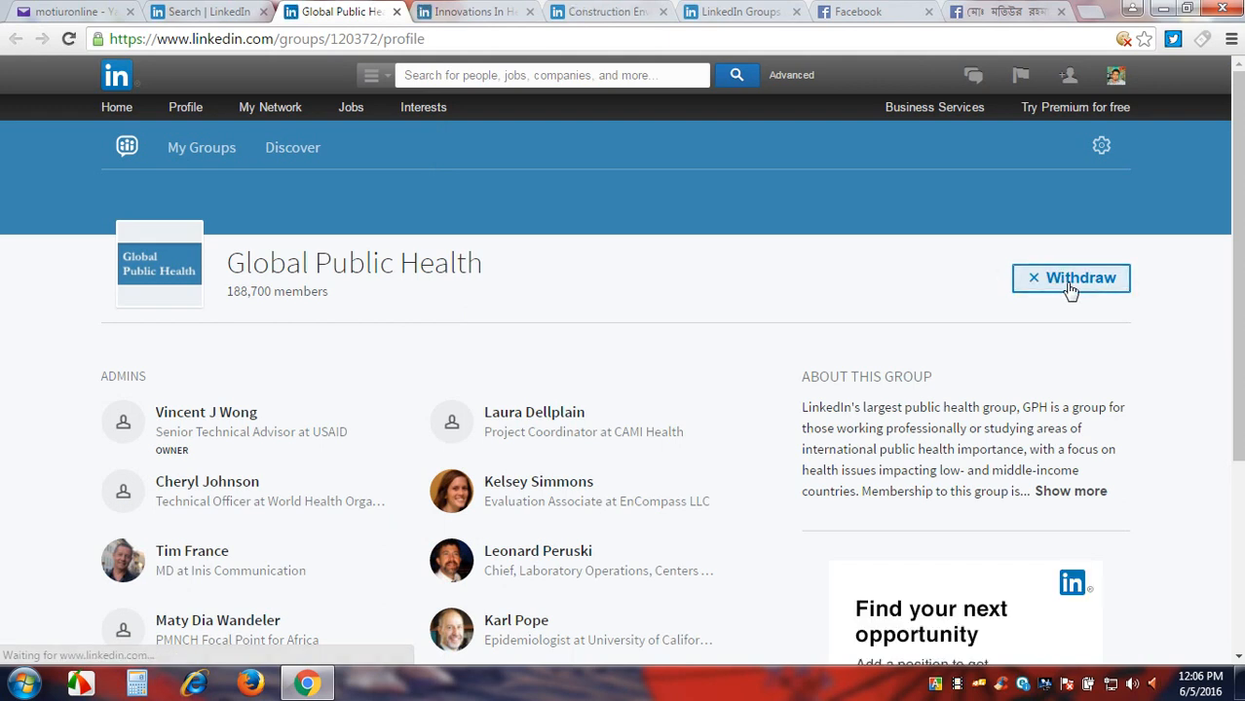
pyautogui.click(475, 11)
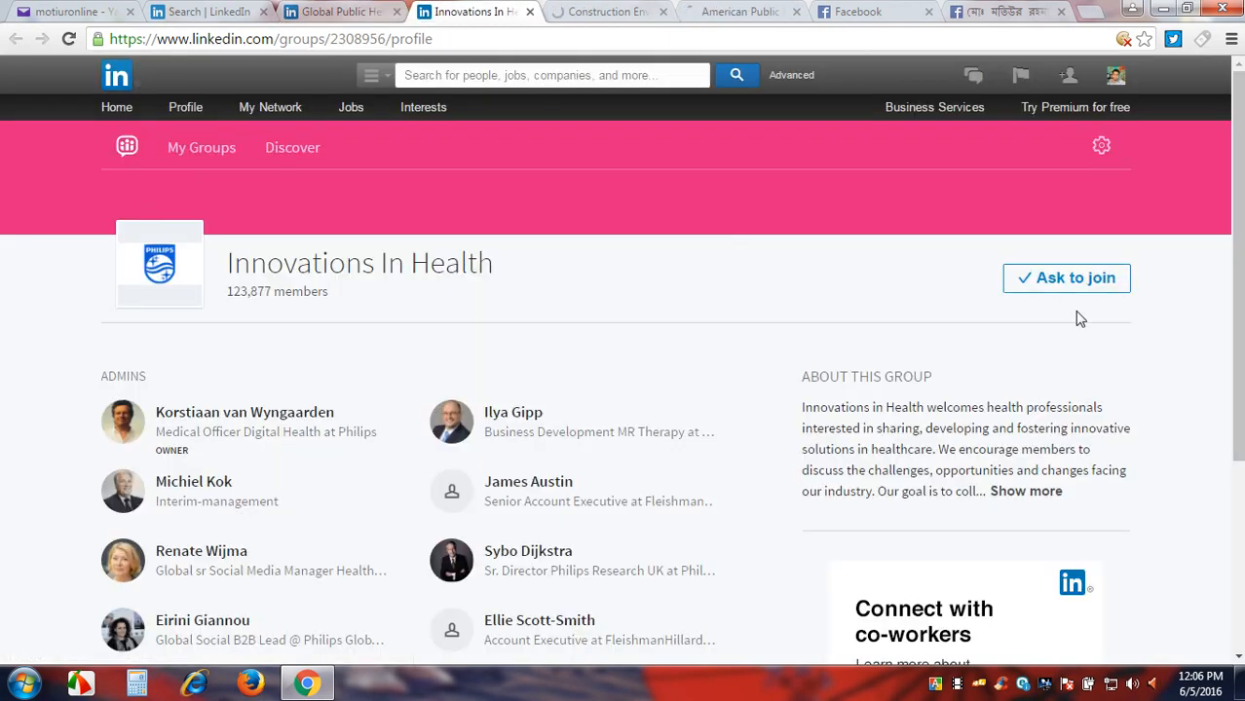
pyautogui.click(1071, 283)
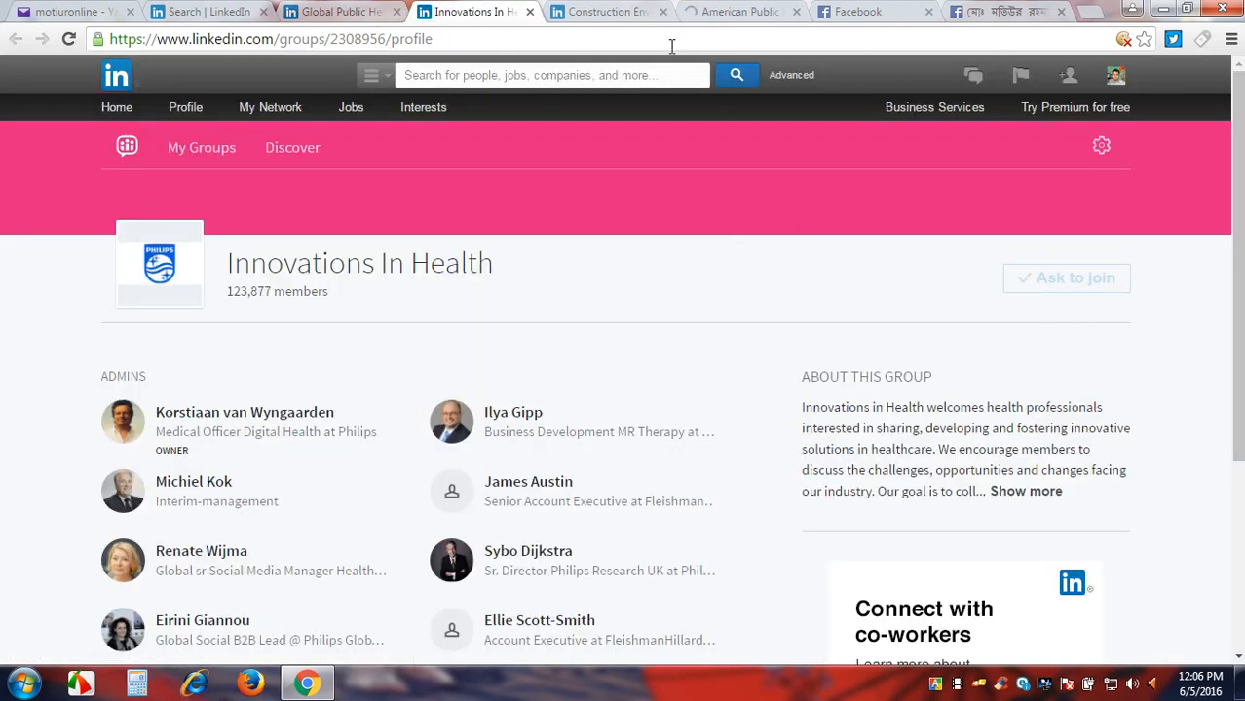
pyautogui.click(614, 11)
pyautogui.click(1017, 278)
pyautogui.click(730, 11)
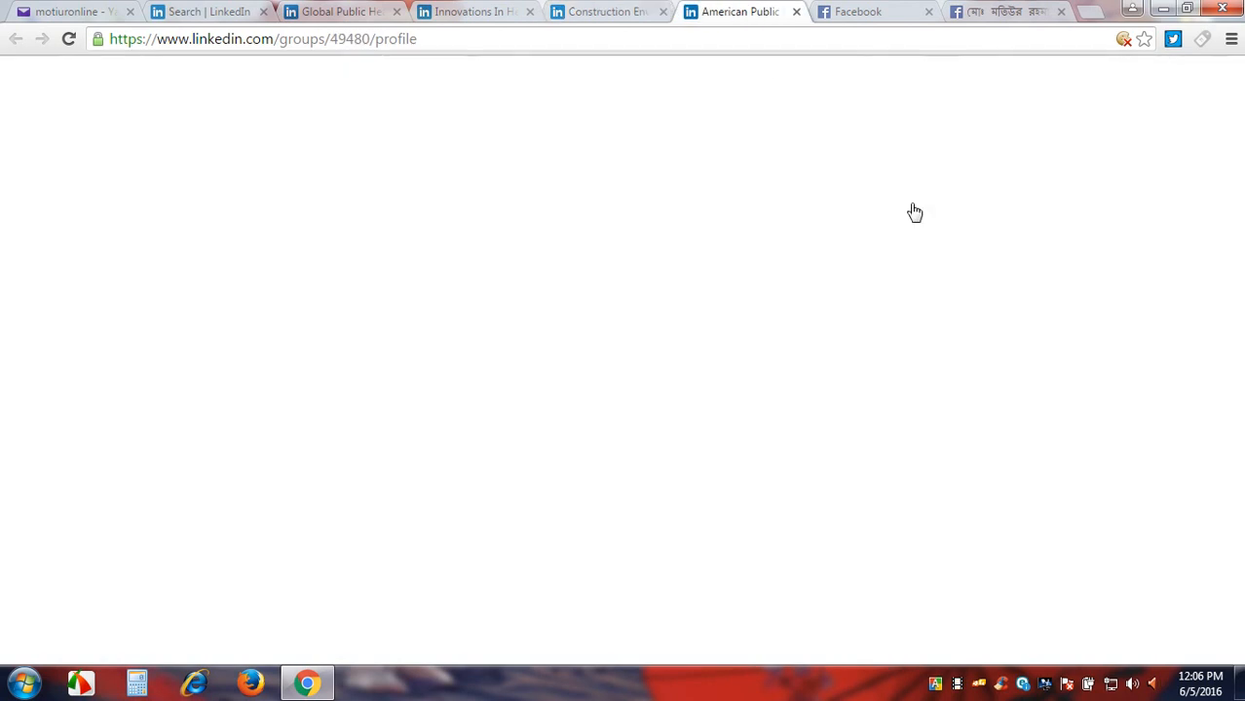
pyautogui.click(1048, 285)
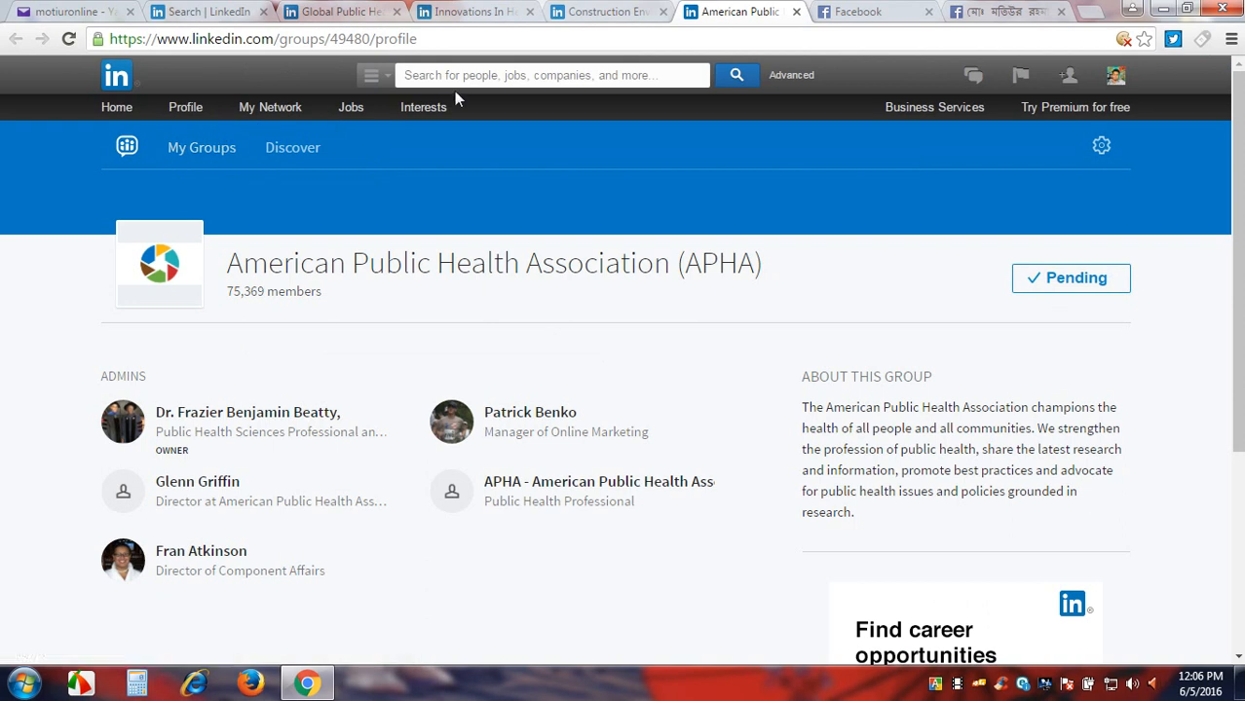
# Close the other three group profile tabs and show the pending groups in My Groups.
pyautogui.click(203, 153)
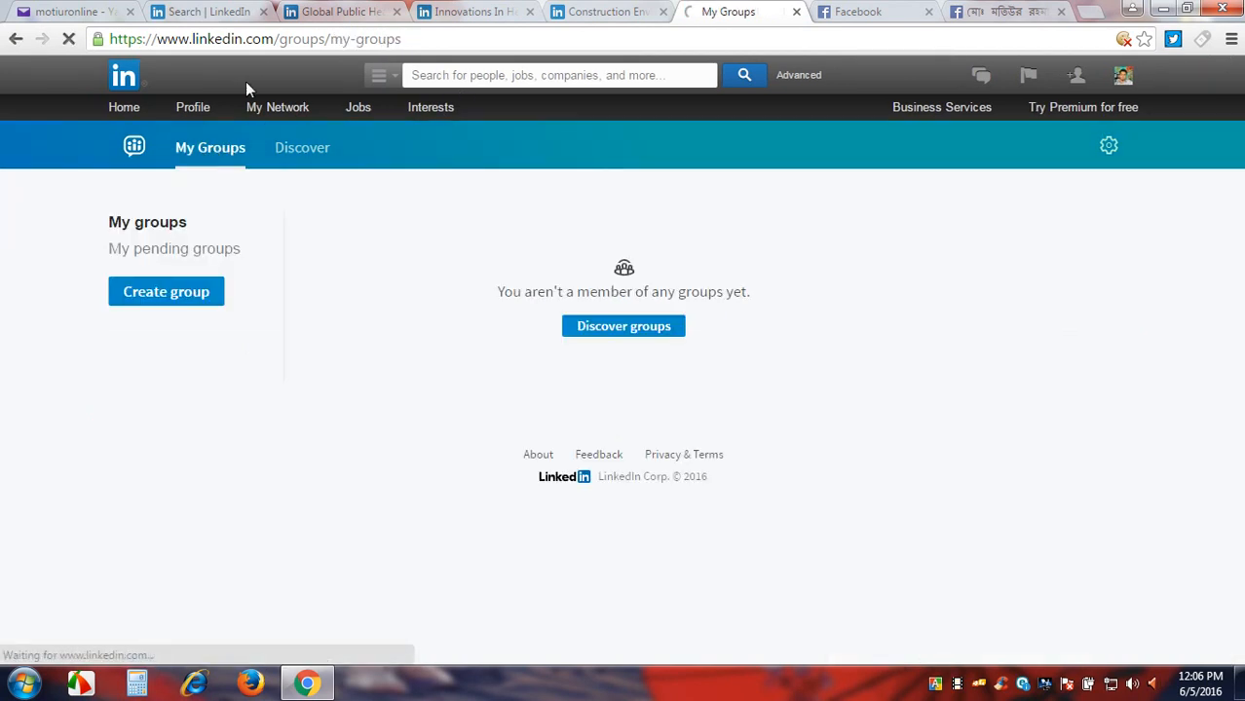
pyautogui.click(397, 13)
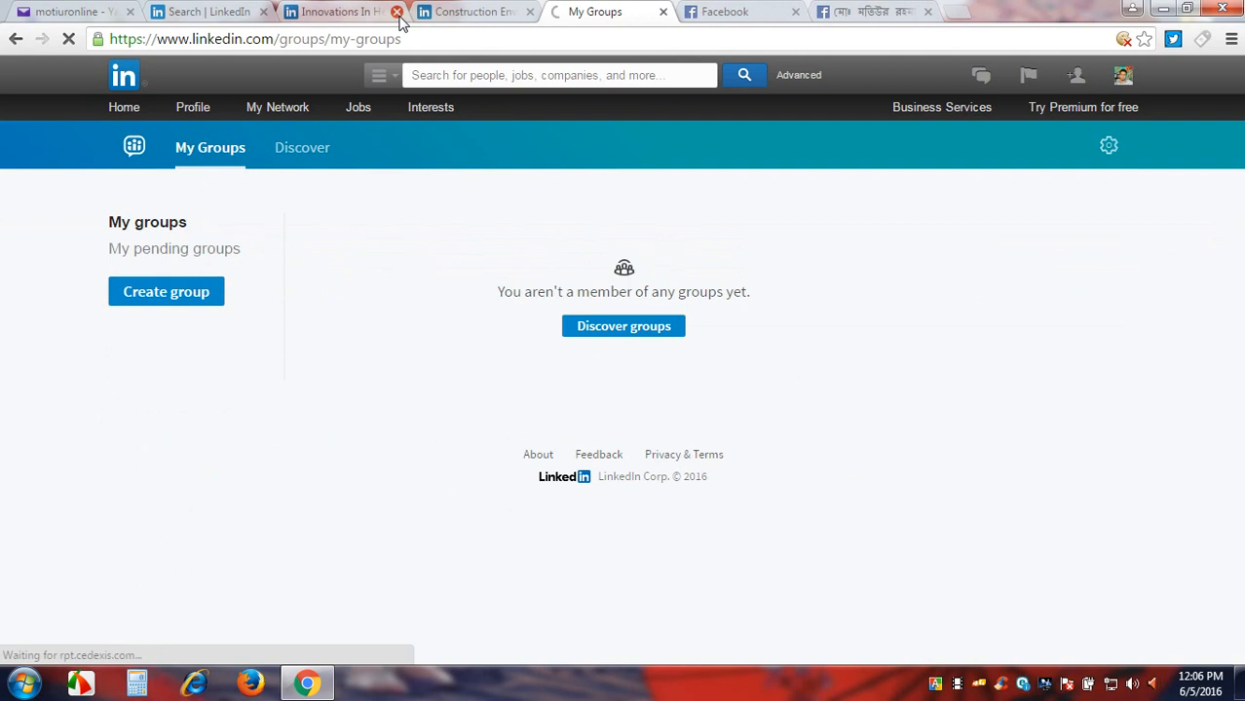
pyautogui.click(397, 12)
pyautogui.click(397, 12)
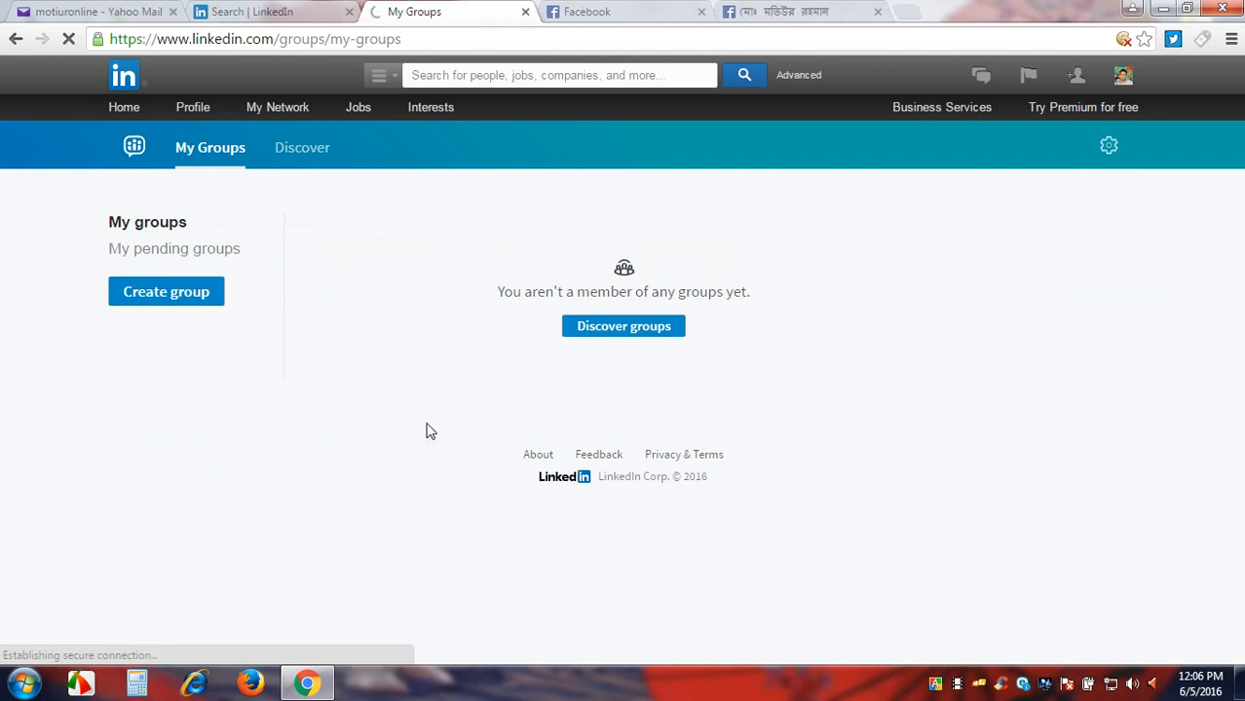
pyautogui.click(216, 250)
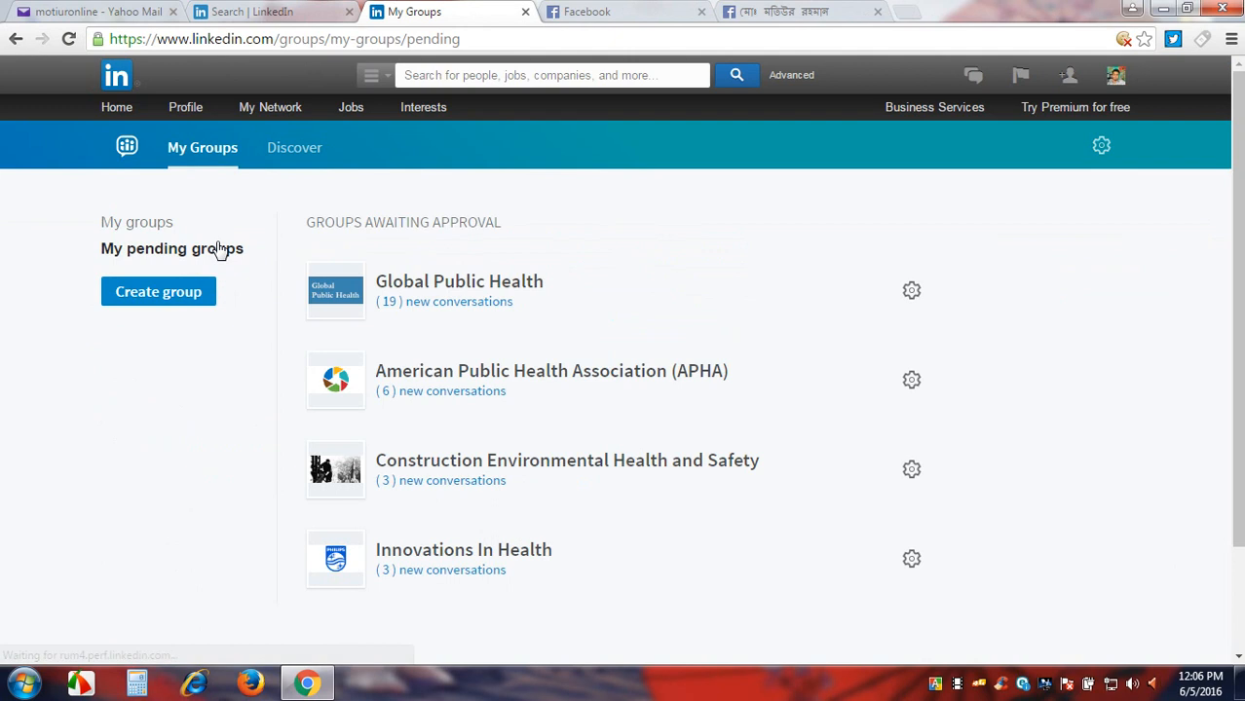
# Look over the pending groups, open the form for creating a new group, and review its fields from logo to agreement.
pyautogui.scroll(-2, 592, 352)
pyautogui.scroll(2, 600, 394)
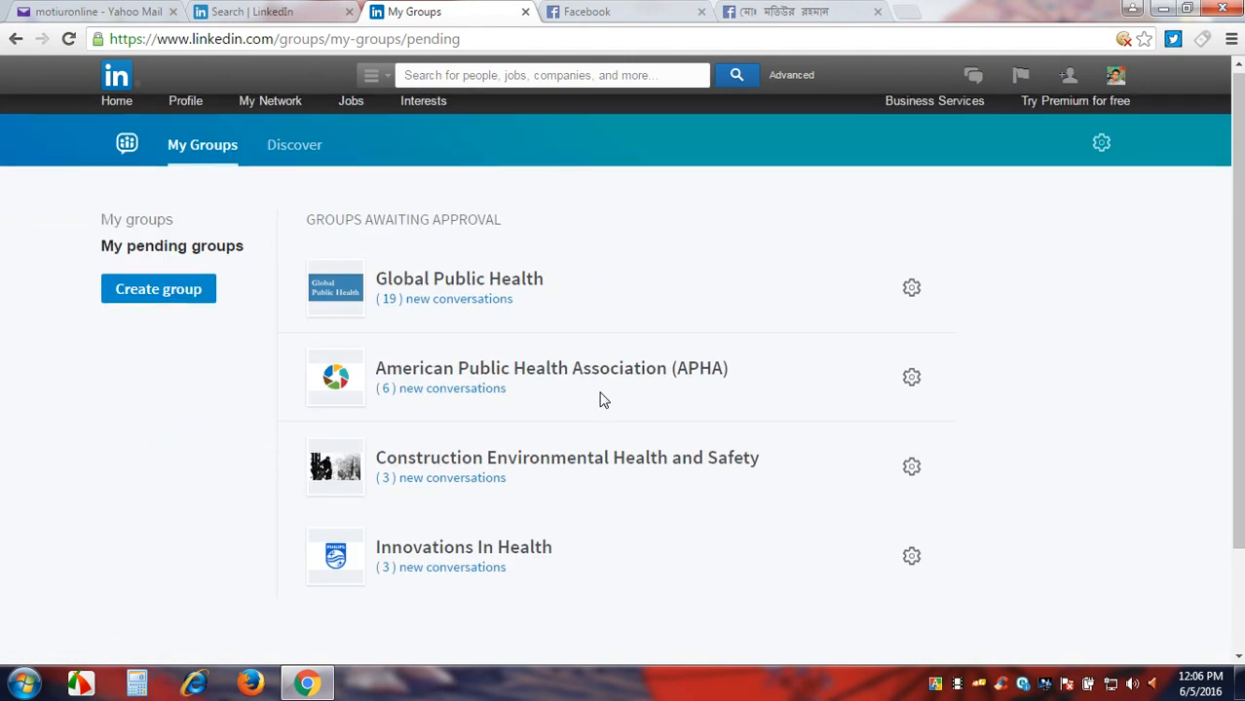
pyautogui.click(141, 296)
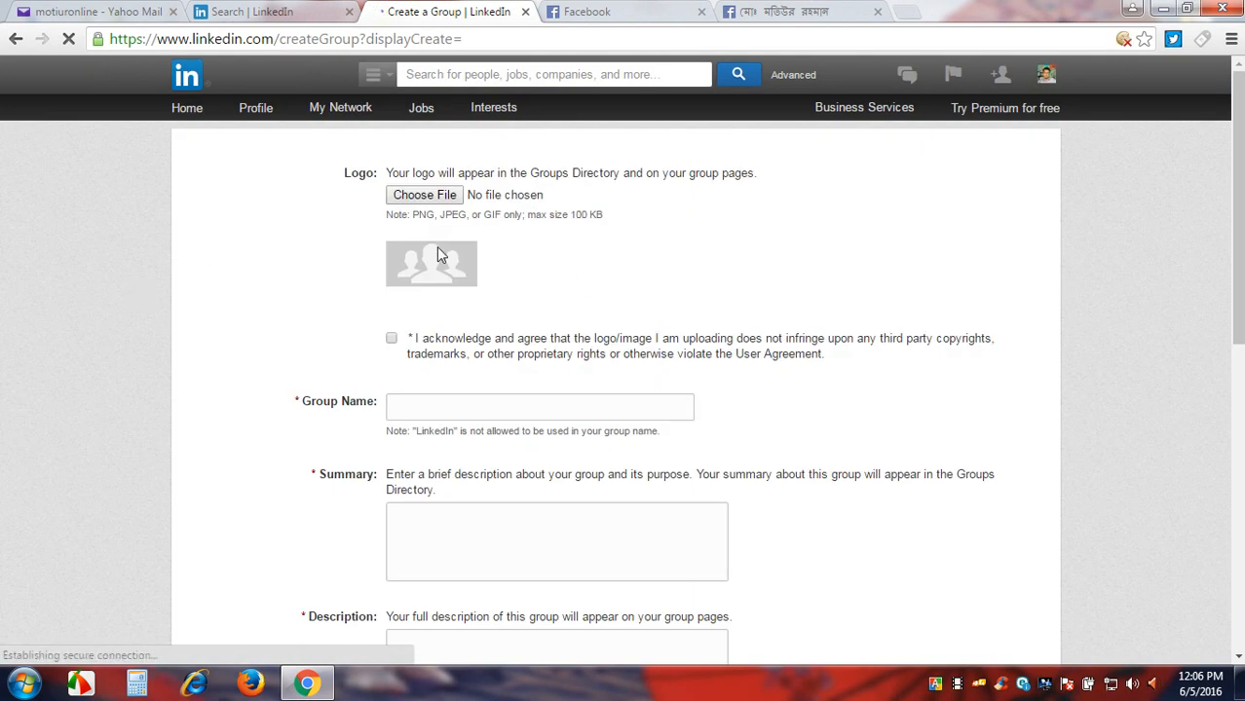
pyautogui.scroll(-2, 436, 253)
pyautogui.scroll(-5, 531, 389)
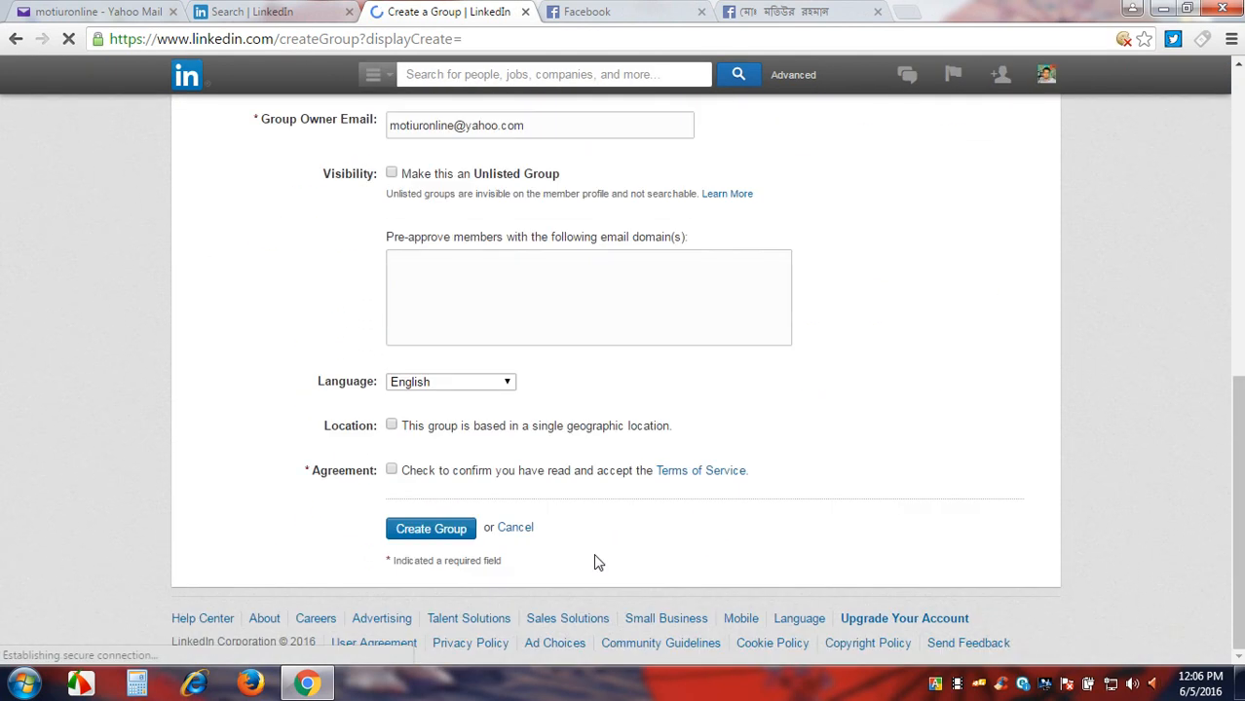
pyautogui.scroll(3, 574, 565)
pyautogui.scroll(4, 569, 544)
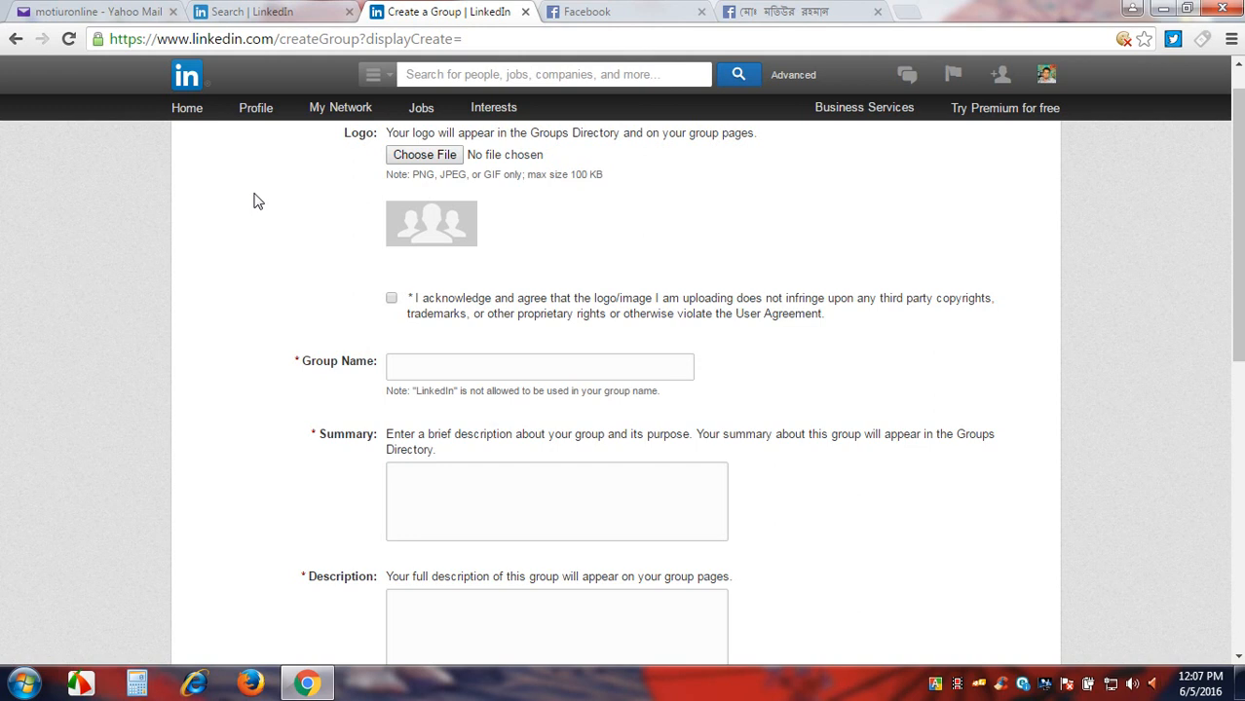
pyautogui.scroll(1, 485, 209)
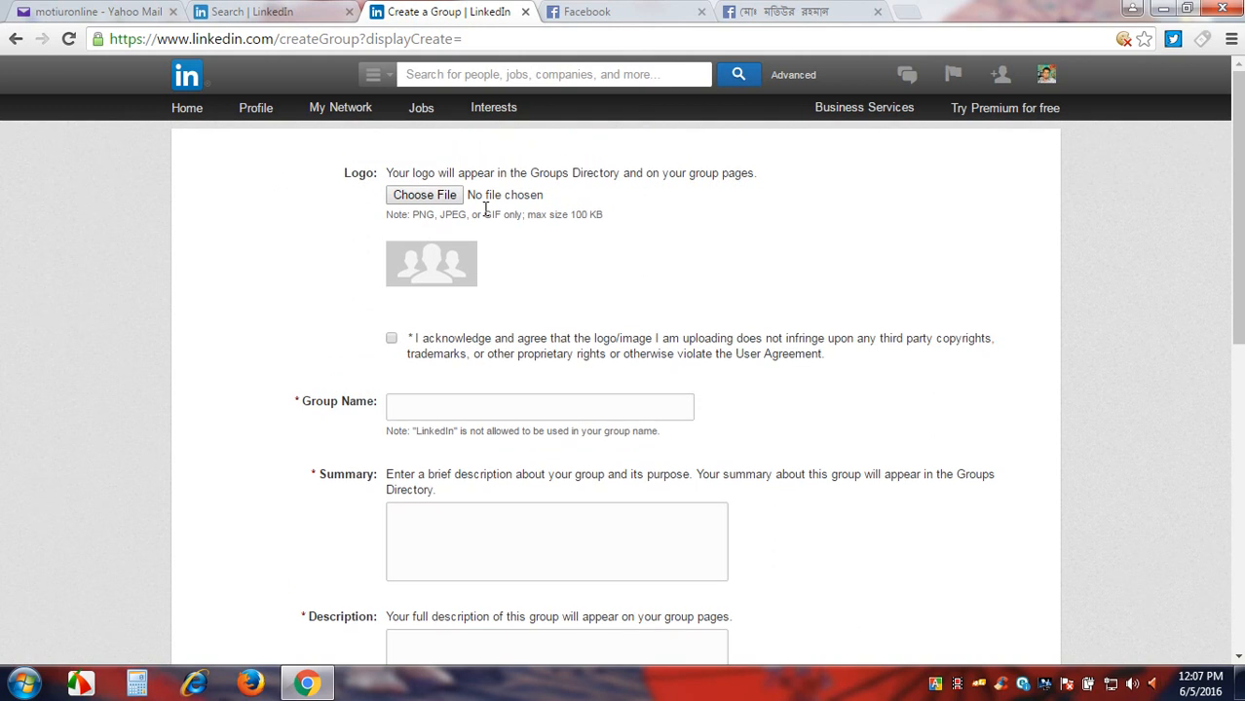
pyautogui.scroll(-10, 487, 234)
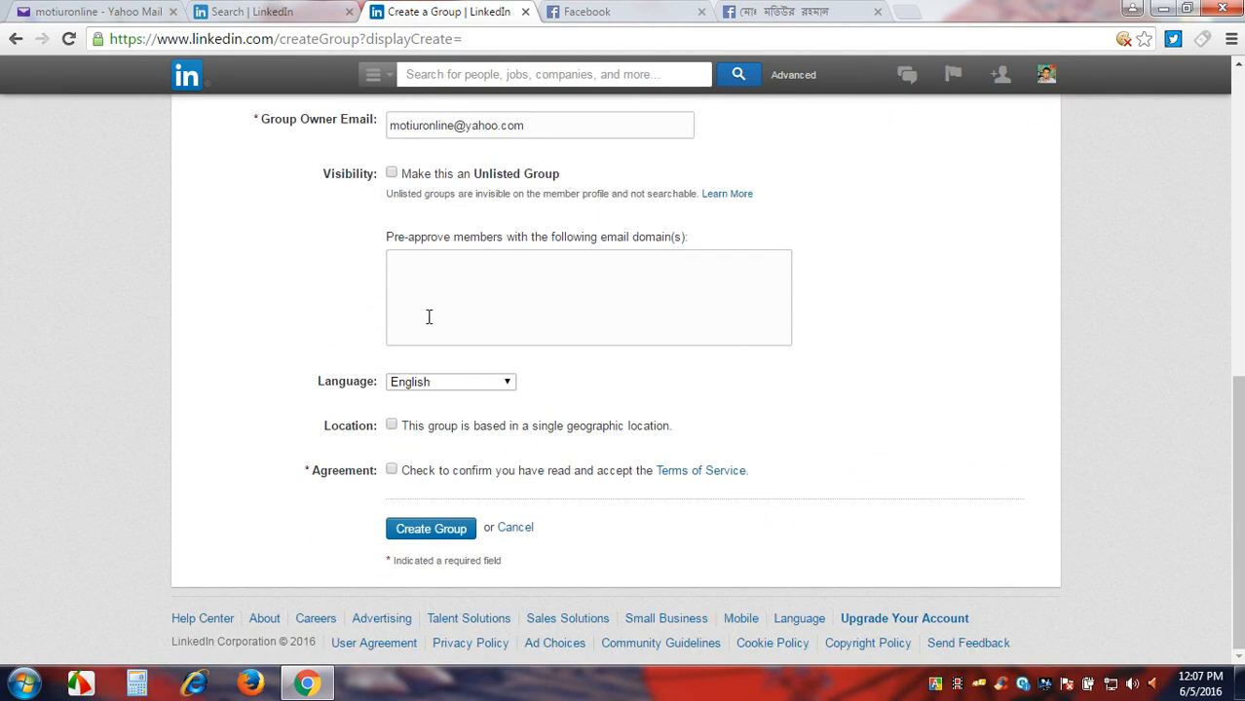
pyautogui.scroll(10, 242, 315)
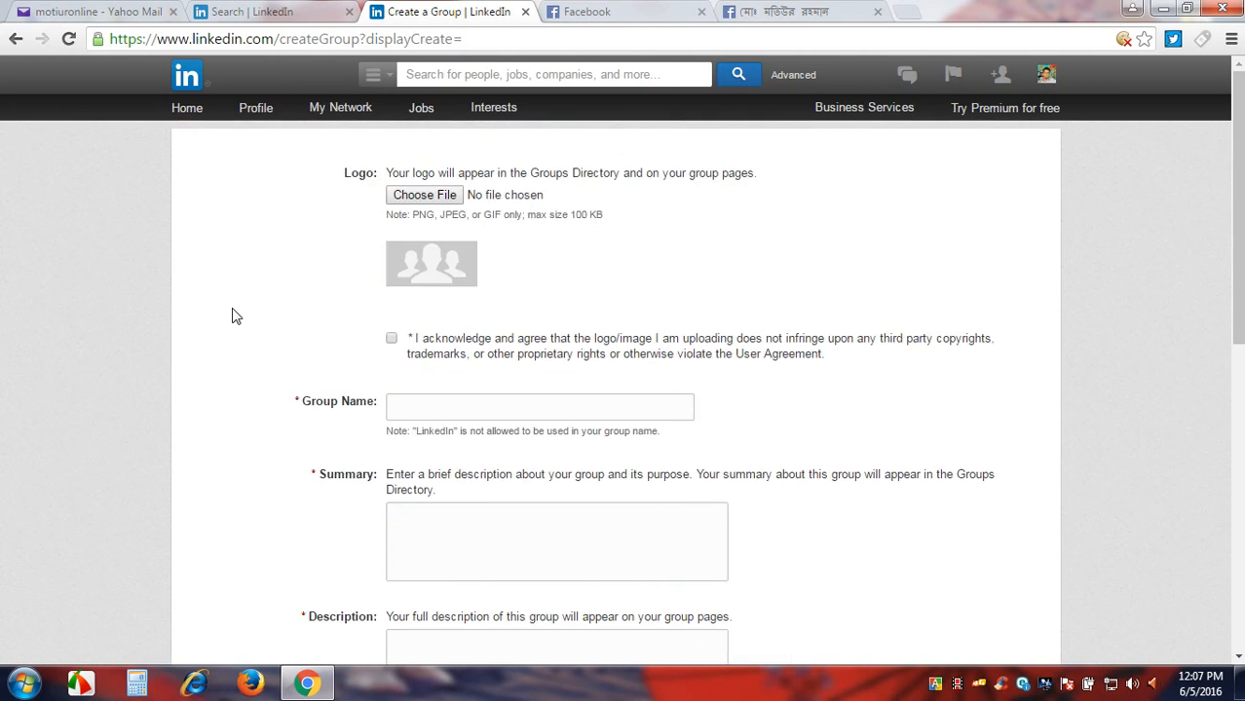
# Leave the group creation form for the LinkedIn home feed and close the separate search results tab.
pyautogui.click(188, 112)
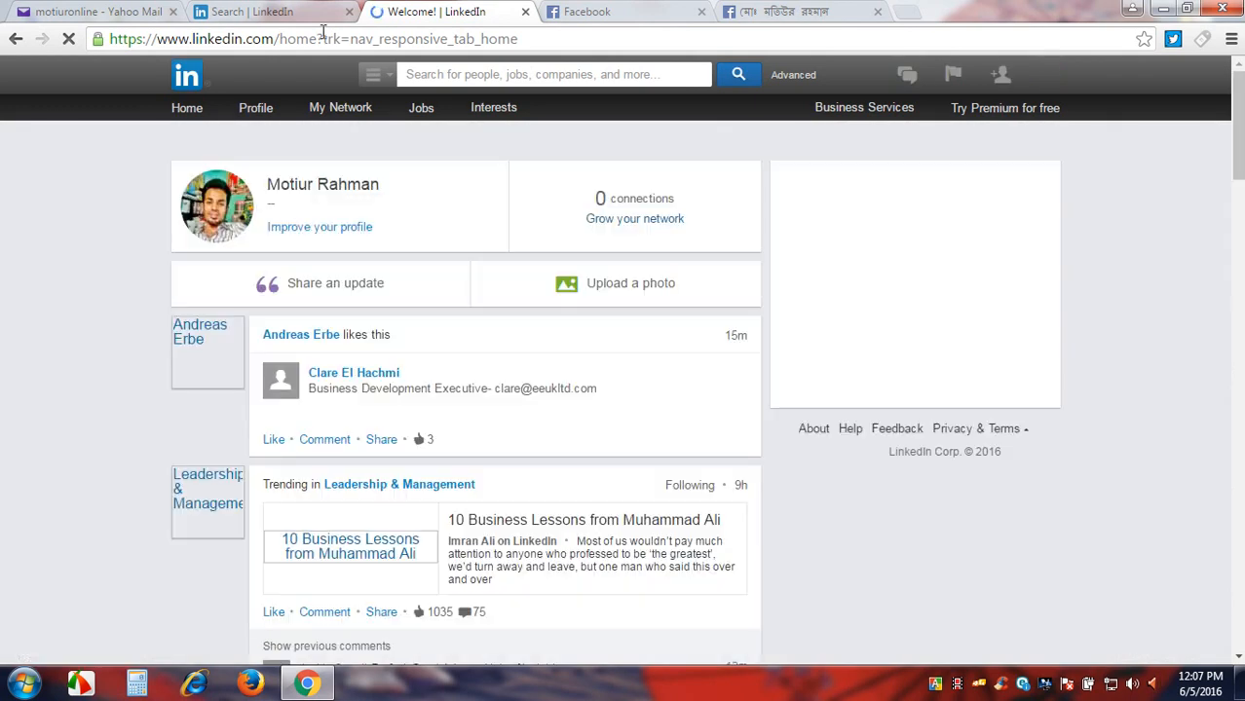
pyautogui.click(348, 11)
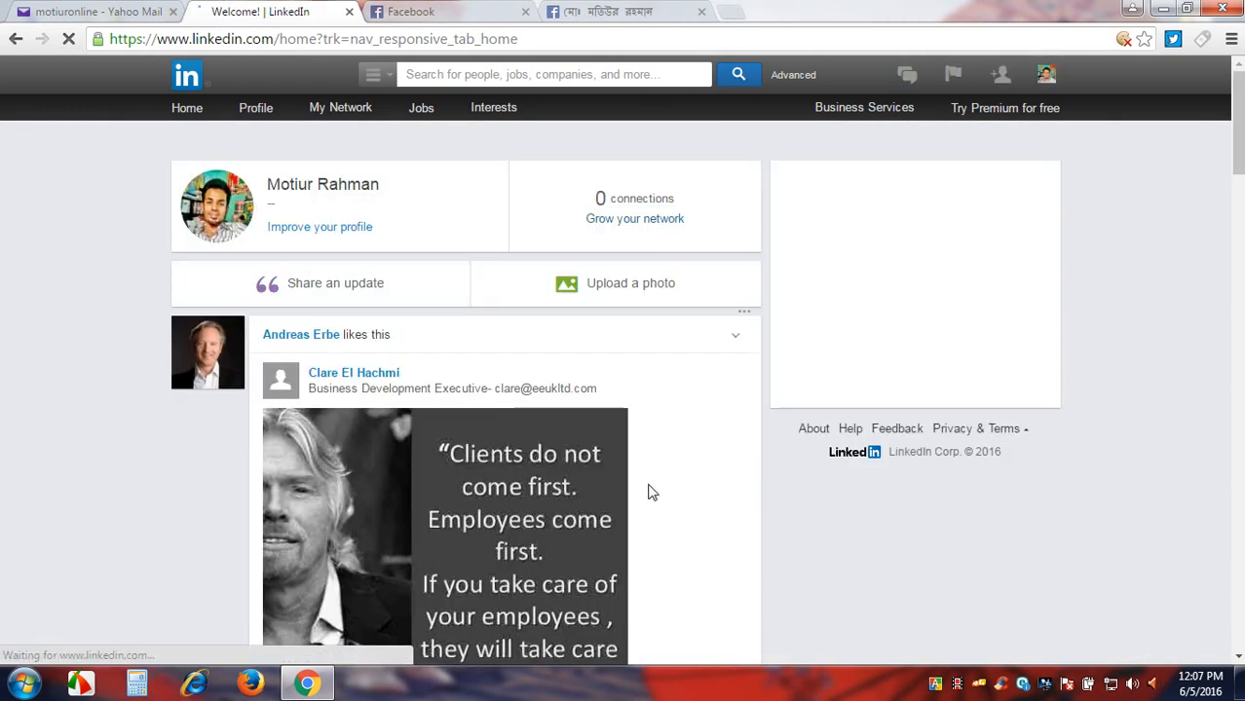